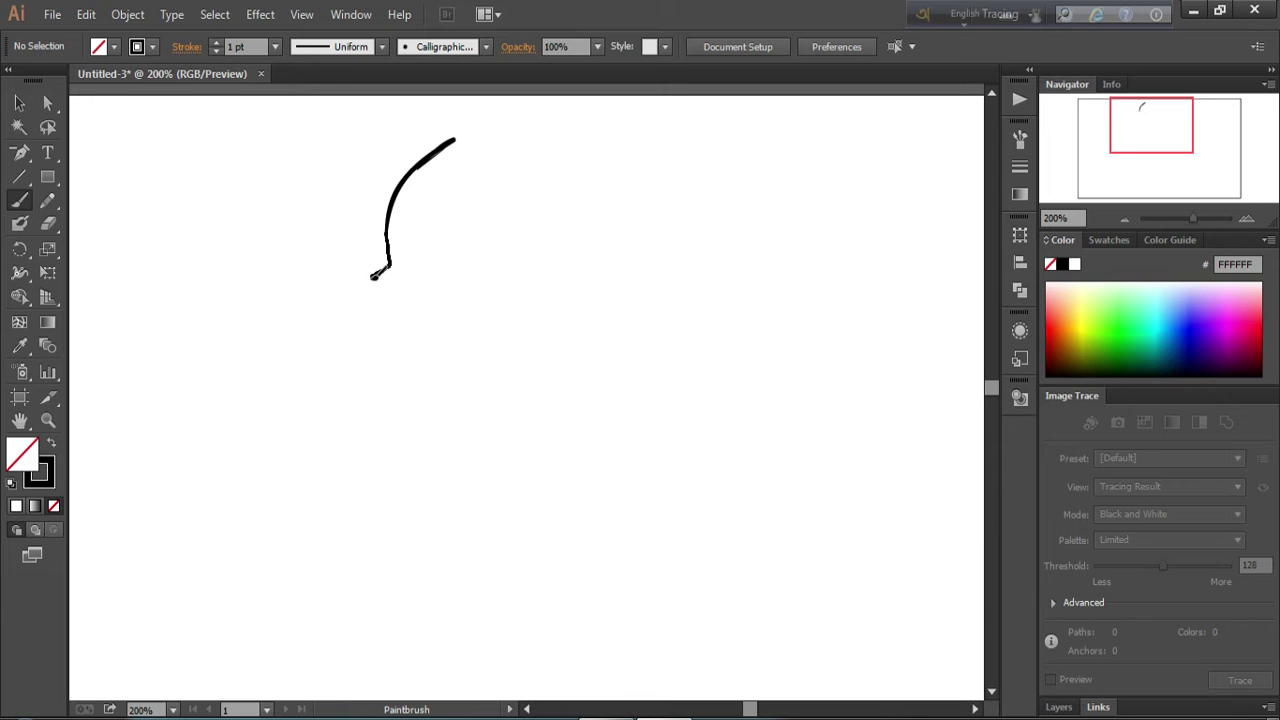
# Brush the head outline along the cheek, chin, top and right side.
pyautogui.moveTo(360, 288); pyautogui.dragTo(348, 321)
pyautogui.moveTo(380, 377); pyautogui.dragTo(460, 425)
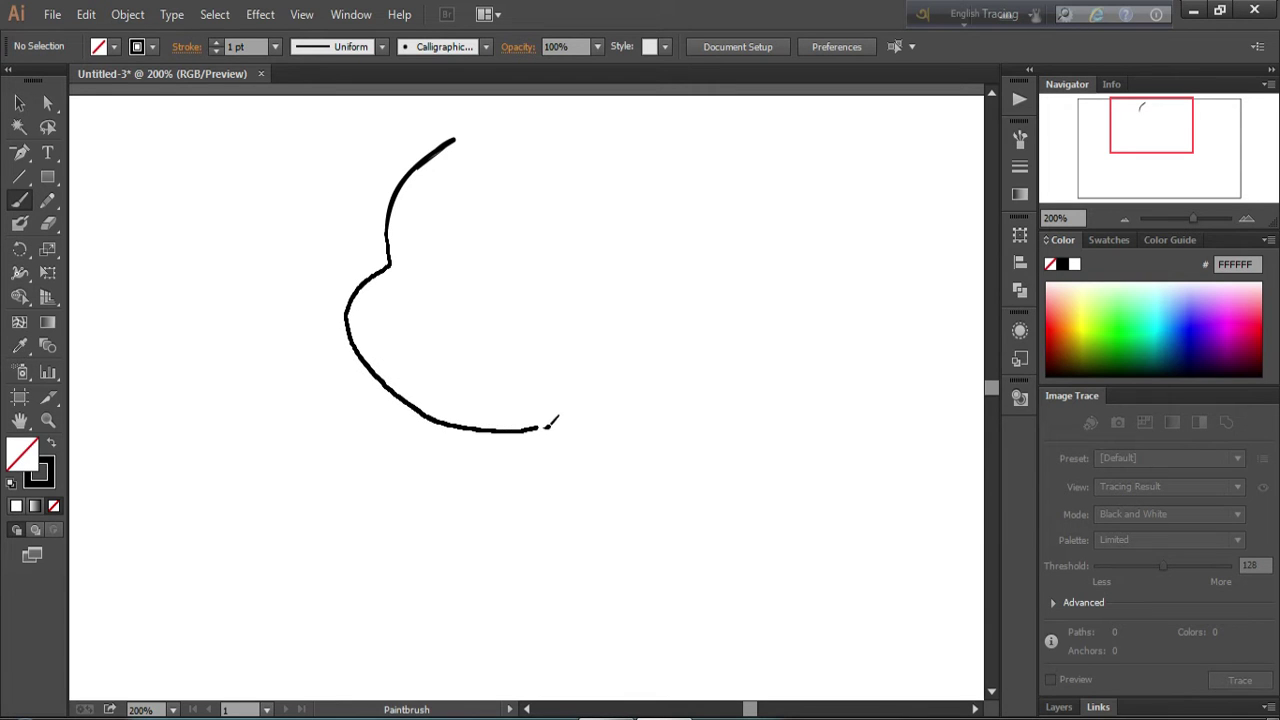
pyautogui.moveTo(545, 428); pyautogui.dragTo(573, 412)
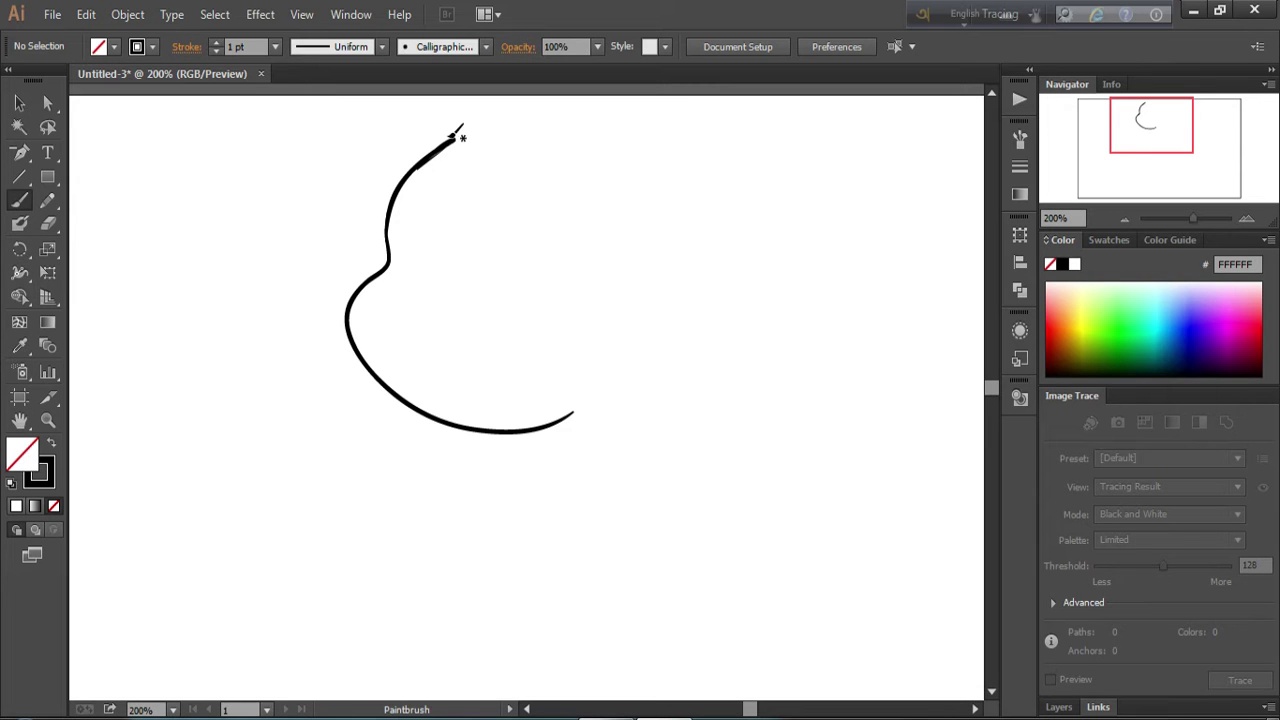
pyautogui.moveTo(451, 139)
pyautogui.mouseDown()
pyautogui.moveTo(466, 165)
pyautogui.moveTo(527, 201)
pyautogui.moveTo(540, 178)
pyautogui.moveTo(560, 182)
pyautogui.moveTo(606, 263)
pyautogui.moveTo(601, 325)
pyautogui.moveTo(634, 286)
pyautogui.moveTo(652, 296)
pyautogui.moveTo(636, 340)
pyautogui.moveTo(571, 411)
pyautogui.mouseUp()
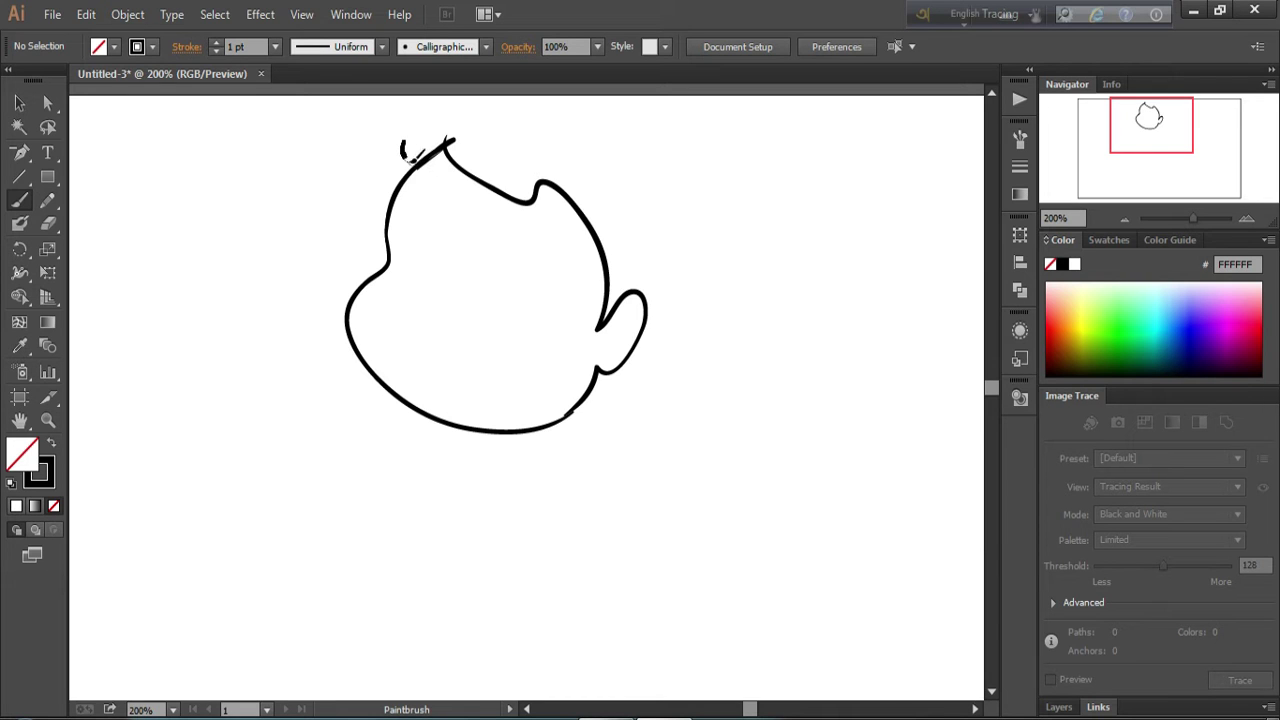
# Draw a rounded hair outline over the head, undoing and redrawing the first attempt.
pyautogui.moveTo(452, 100)
pyautogui.mouseDown()
pyautogui.moveTo(604, 148)
pyautogui.moveTo(663, 214)
pyautogui.moveTo(678, 270)
pyautogui.mouseUp()
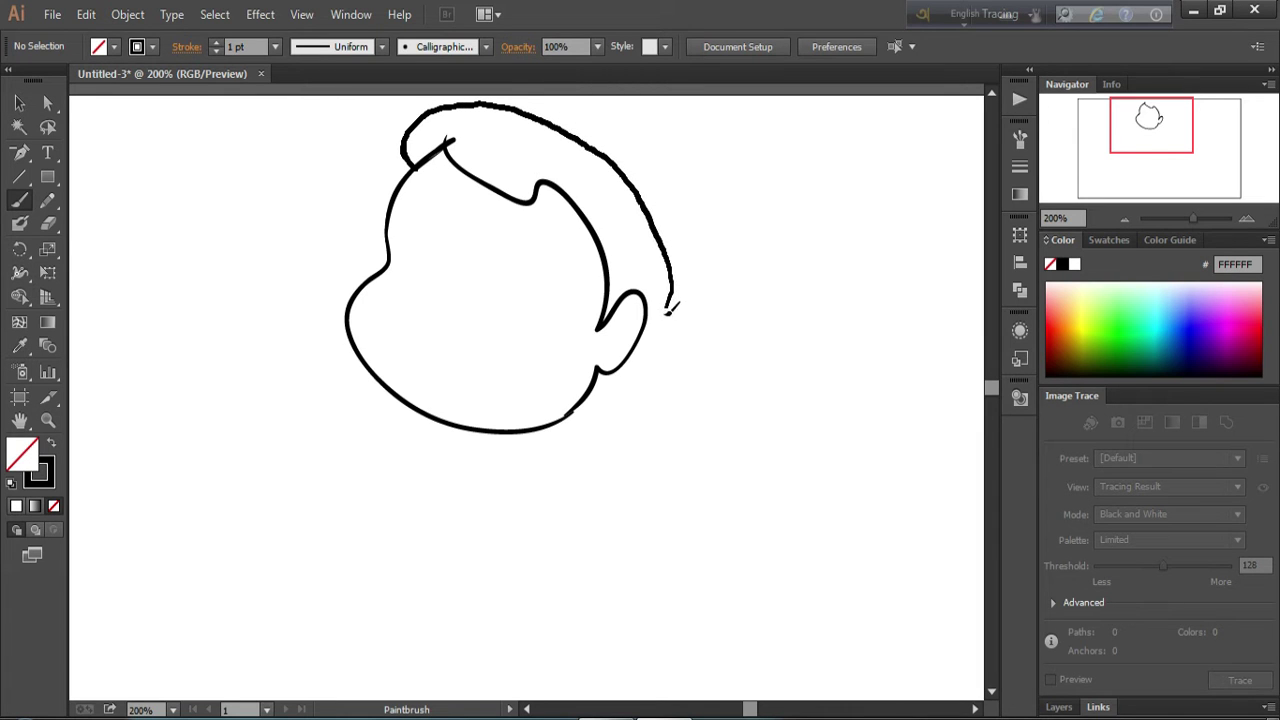
pyautogui.moveTo(592, 382); pyautogui.dragTo(590, 385)
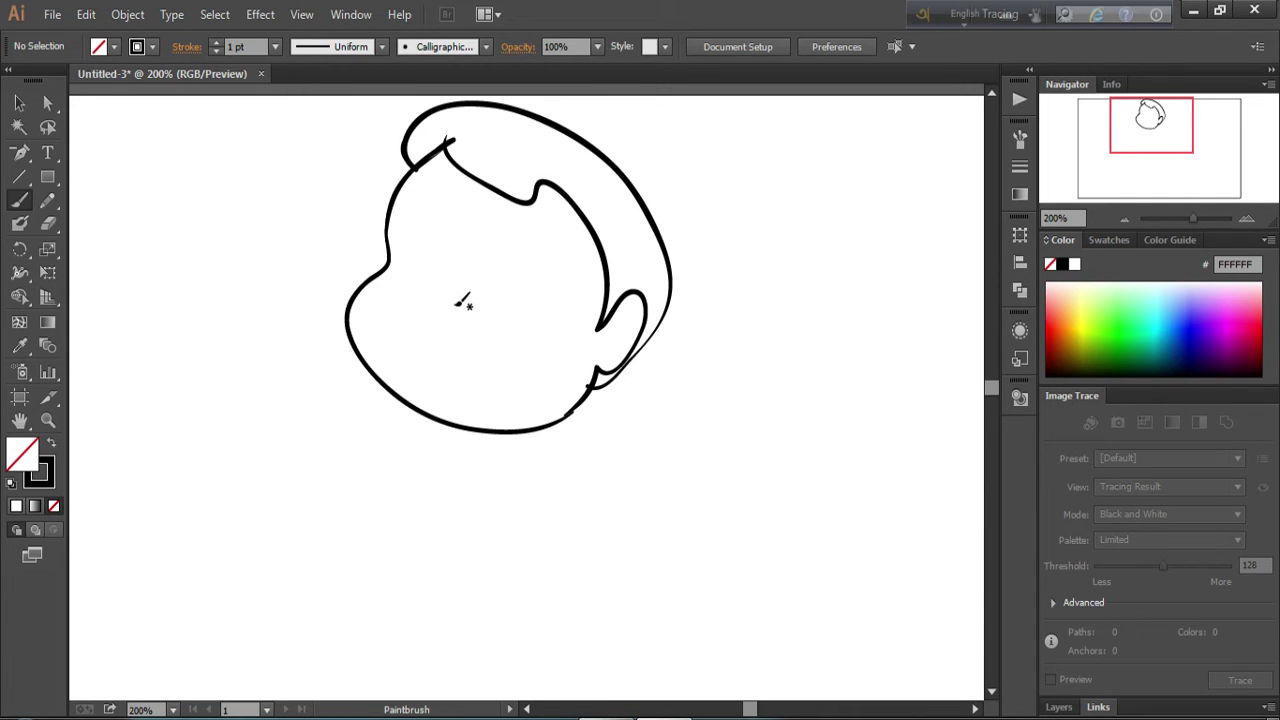
pyautogui.hotkey('ctrl', 'z')
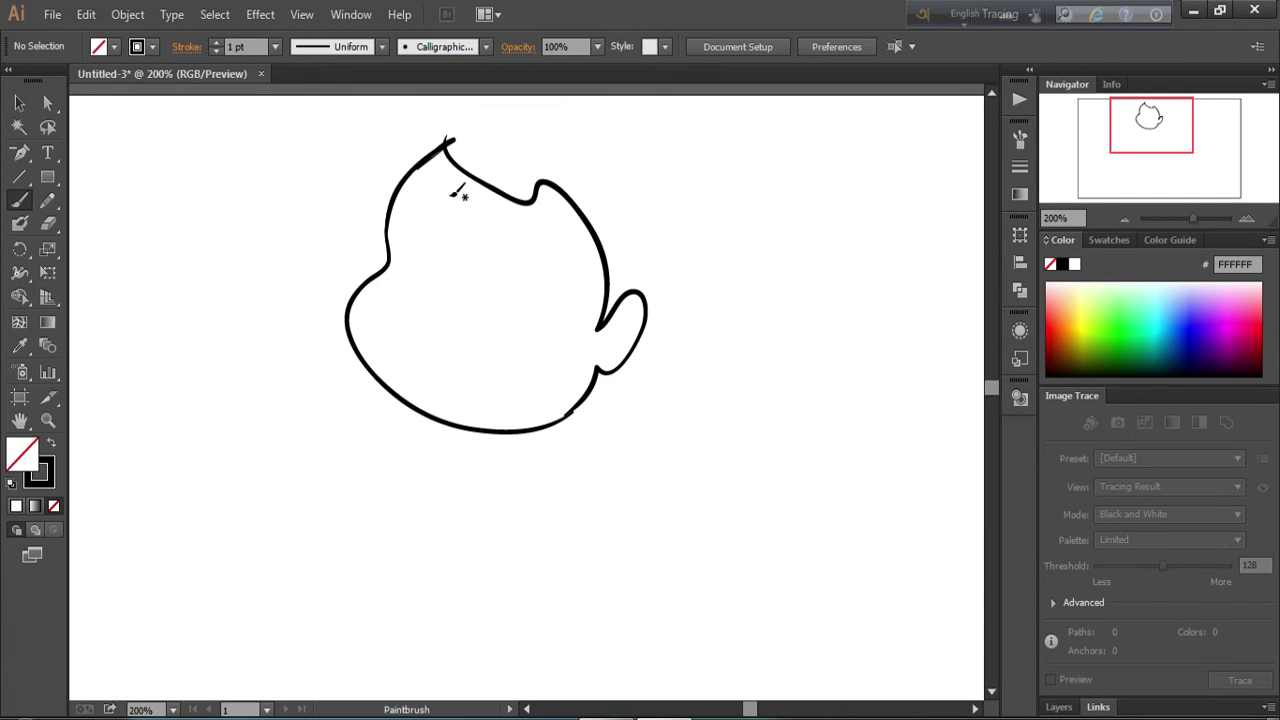
pyautogui.moveTo(425, 163)
pyautogui.mouseDown()
pyautogui.moveTo(513, 99)
pyautogui.moveTo(690, 205)
pyautogui.moveTo(709, 251)
pyautogui.moveTo(697, 294)
pyautogui.moveTo(668, 341)
pyautogui.moveTo(592, 384)
pyautogui.mouseUp()
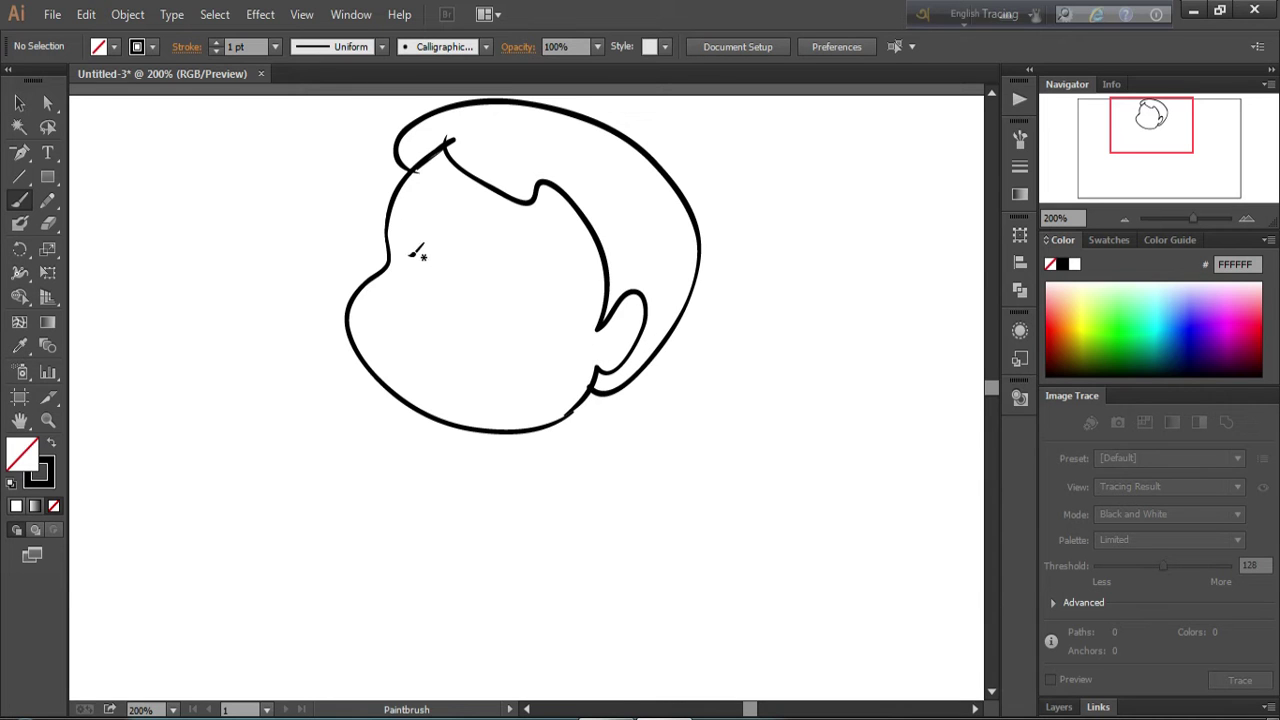
# Brush both eyes with lash lines and pupil loops, plus an eyebrow above each.
pyautogui.moveTo(421, 256); pyautogui.dragTo(540, 302)
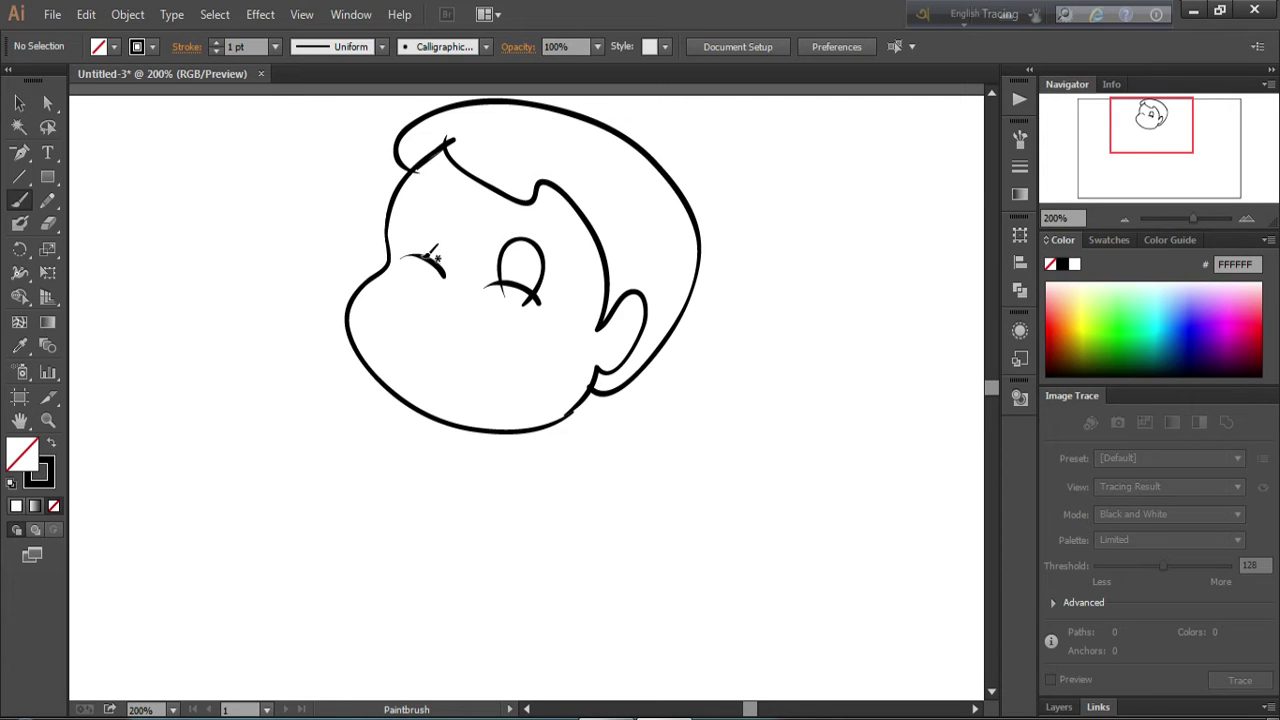
pyautogui.moveTo(408, 256)
pyautogui.mouseDown()
pyautogui.moveTo(454, 224)
pyautogui.moveTo(440, 280)
pyautogui.moveTo(438, 264)
pyautogui.mouseUp()
pyautogui.moveTo(508, 282); pyautogui.dragTo(532, 283)
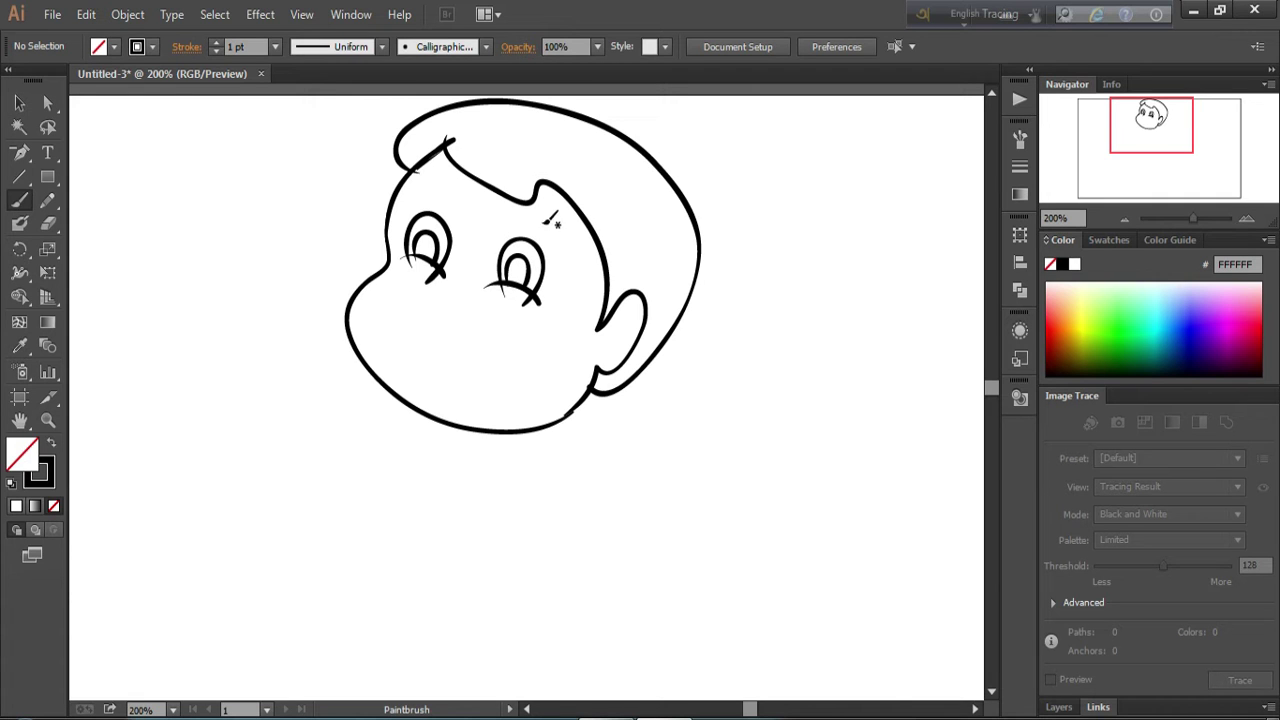
pyautogui.moveTo(537, 218); pyautogui.dragTo(557, 250)
pyautogui.moveTo(434, 185); pyautogui.dragTo(456, 196)
# Draw the nose, the lower lip curve and both mouth corners.
pyautogui.moveTo(440, 290); pyautogui.dragTo(501, 351)
pyautogui.moveTo(426, 318); pyautogui.dragTo(502, 348)
pyautogui.moveTo(420, 318)
pyautogui.mouseDown()
pyautogui.moveTo(478, 362)
pyautogui.moveTo(510, 345)
pyautogui.mouseUp()
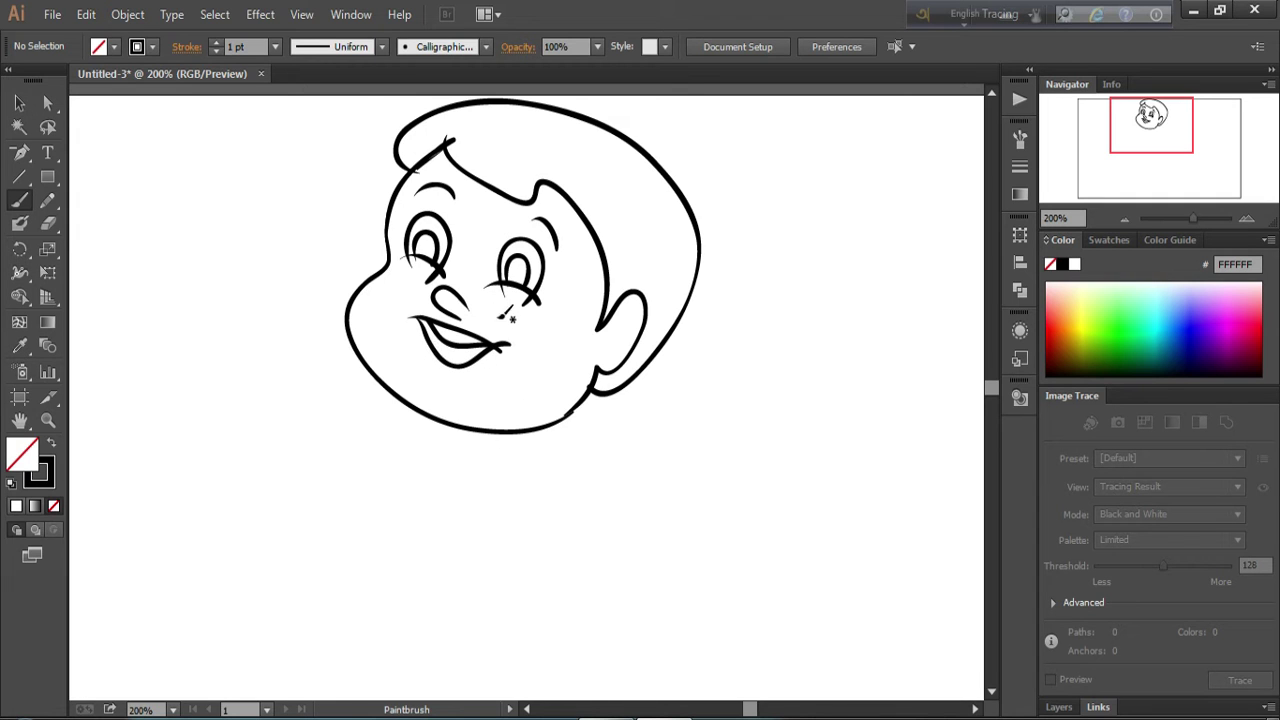
pyautogui.moveTo(496, 330); pyautogui.dragTo(490, 366)
pyautogui.moveTo(420, 298); pyautogui.dragTo(405, 340)
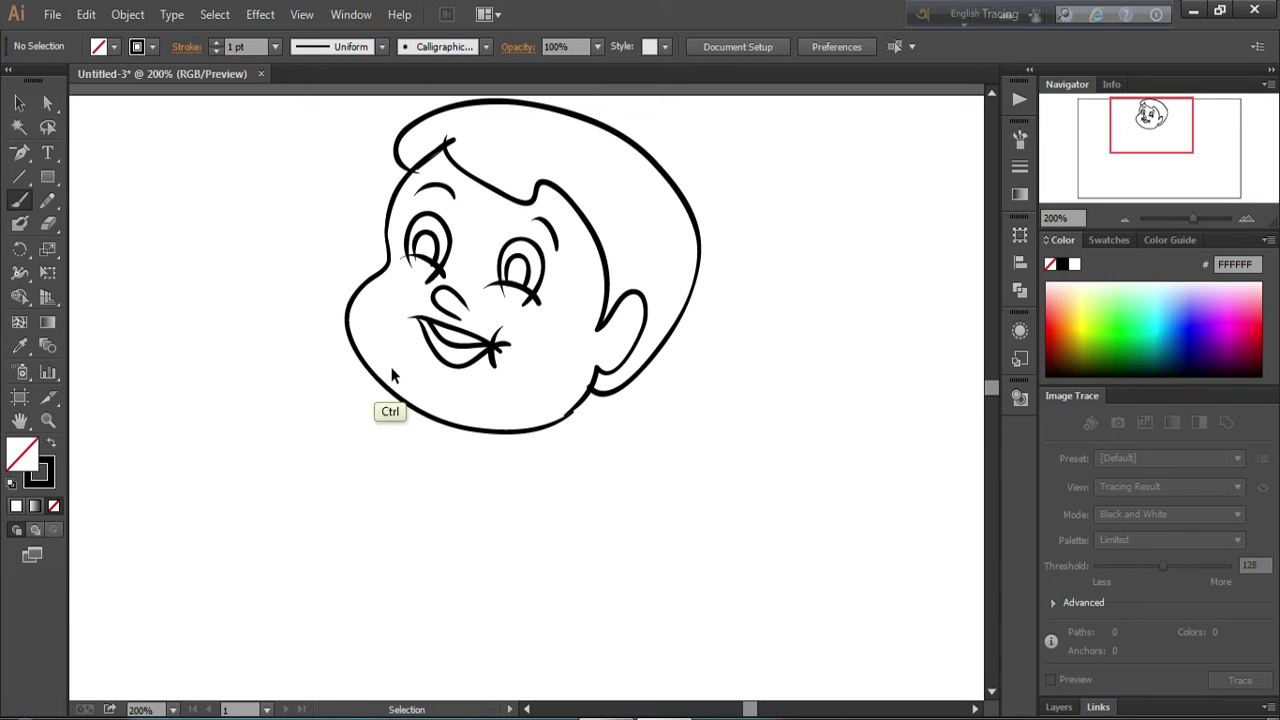
# Undo the mouth strokes and repaint the lower lip and both mouth corners.
pyautogui.hotkey('ctrl', 'z')
pyautogui.hotkey('ctrl', 'z')
pyautogui.hotkey('ctrl', 'z')
pyautogui.moveTo(422, 335); pyautogui.dragTo(504, 342)
pyautogui.moveTo(420, 298); pyautogui.dragTo(406, 335)
pyautogui.moveTo(490, 334); pyautogui.dragTo(501, 368)
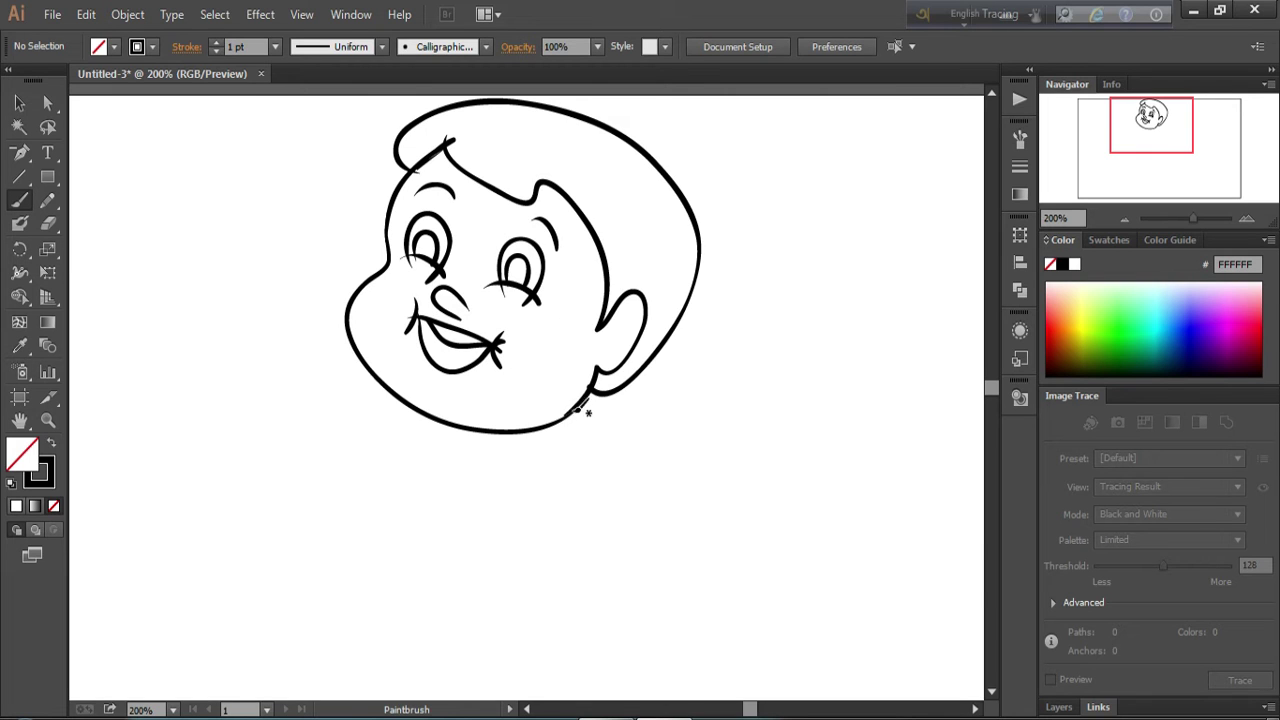
# Draw the neck and two raised arms with fists, finger mark and elbow crease.
pyautogui.moveTo(565, 414)
pyautogui.mouseDown()
pyautogui.moveTo(696, 433)
pyautogui.moveTo(726, 392)
pyautogui.moveTo(738, 338)
pyautogui.mouseUp()
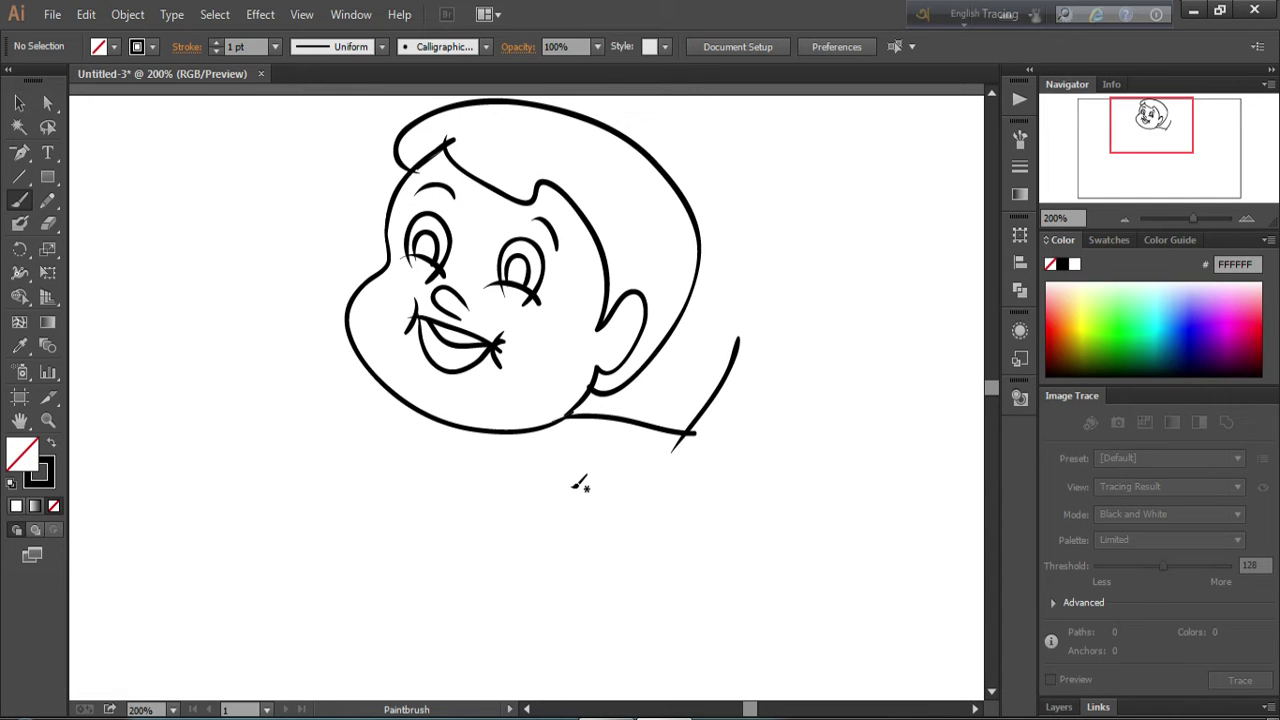
pyautogui.moveTo(557, 490)
pyautogui.mouseDown()
pyautogui.moveTo(722, 472)
pyautogui.moveTo(758, 410)
pyautogui.moveTo(776, 333)
pyautogui.mouseUp()
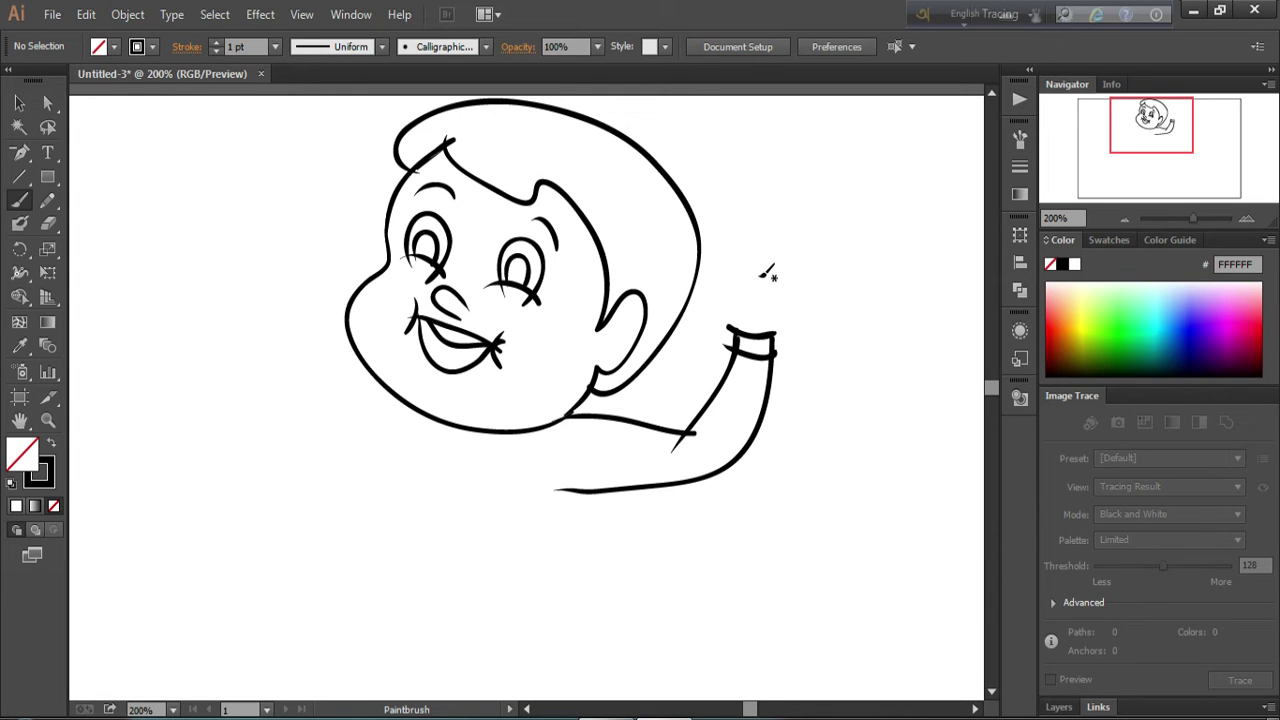
pyautogui.moveTo(727, 296)
pyautogui.mouseDown()
pyautogui.moveTo(745, 260)
pyautogui.moveTo(784, 290)
pyautogui.moveTo(780, 346)
pyautogui.mouseUp()
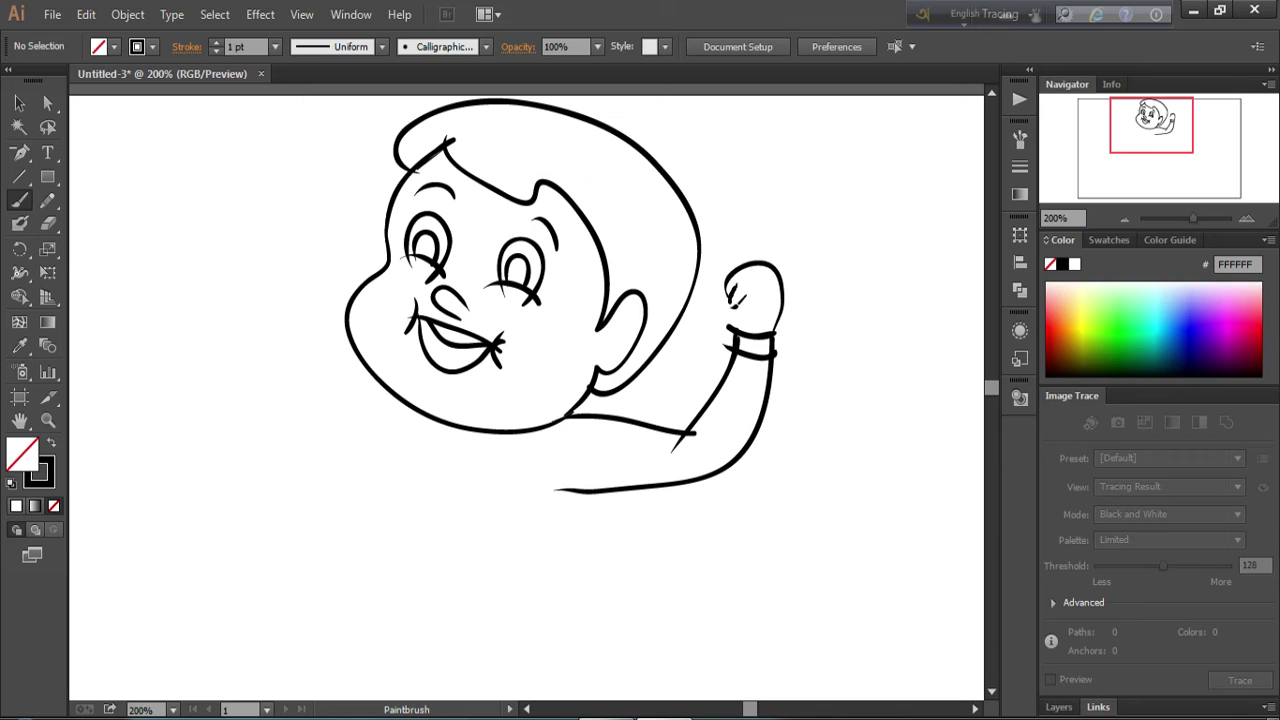
pyautogui.moveTo(734, 298); pyautogui.dragTo(745, 330)
pyautogui.moveTo(647, 442); pyautogui.dragTo(659, 473)
pyautogui.moveTo(270, 380); pyautogui.dragTo(400, 388)
pyautogui.moveTo(288, 382)
pyautogui.mouseDown()
pyautogui.moveTo(262, 276)
pyautogui.moveTo(280, 262)
pyautogui.moveTo(263, 420)
pyautogui.moveTo(380, 441)
pyautogui.mouseUp()
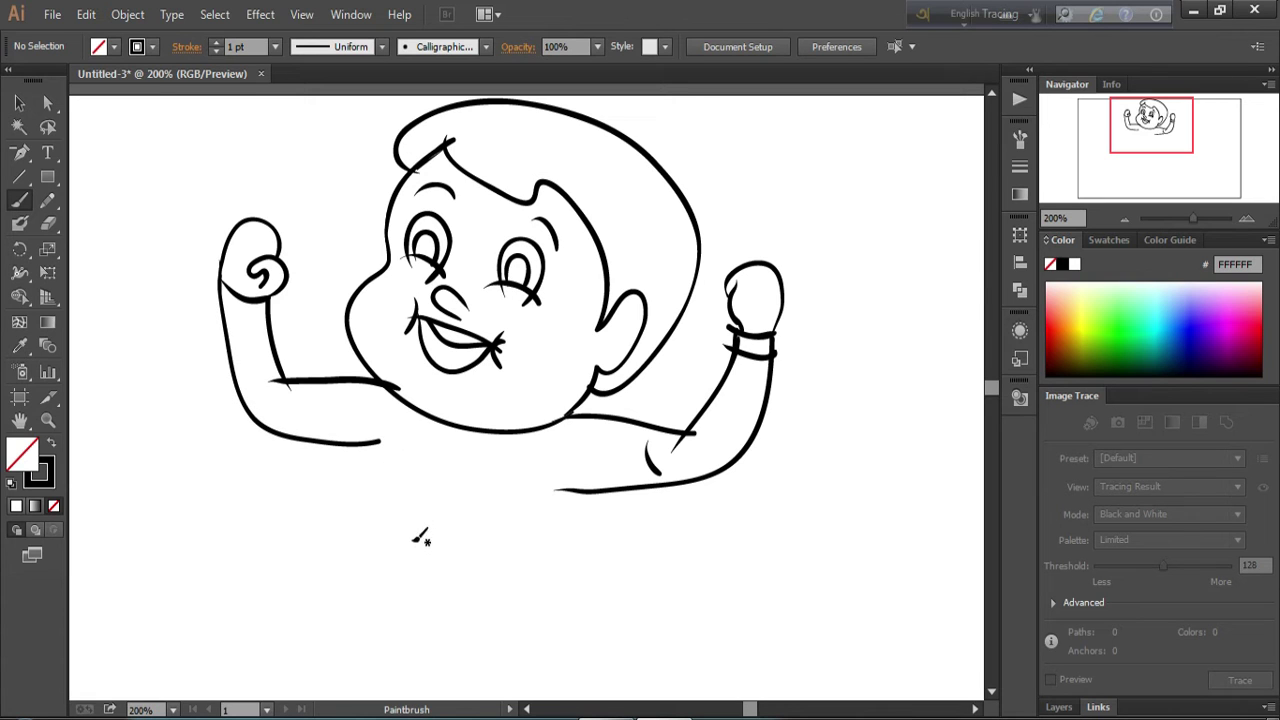
# Undo the stray left-arm stroke, then add a fist finger mark and the left sleeve edge.
pyautogui.hotkey('ctrl', 'z')
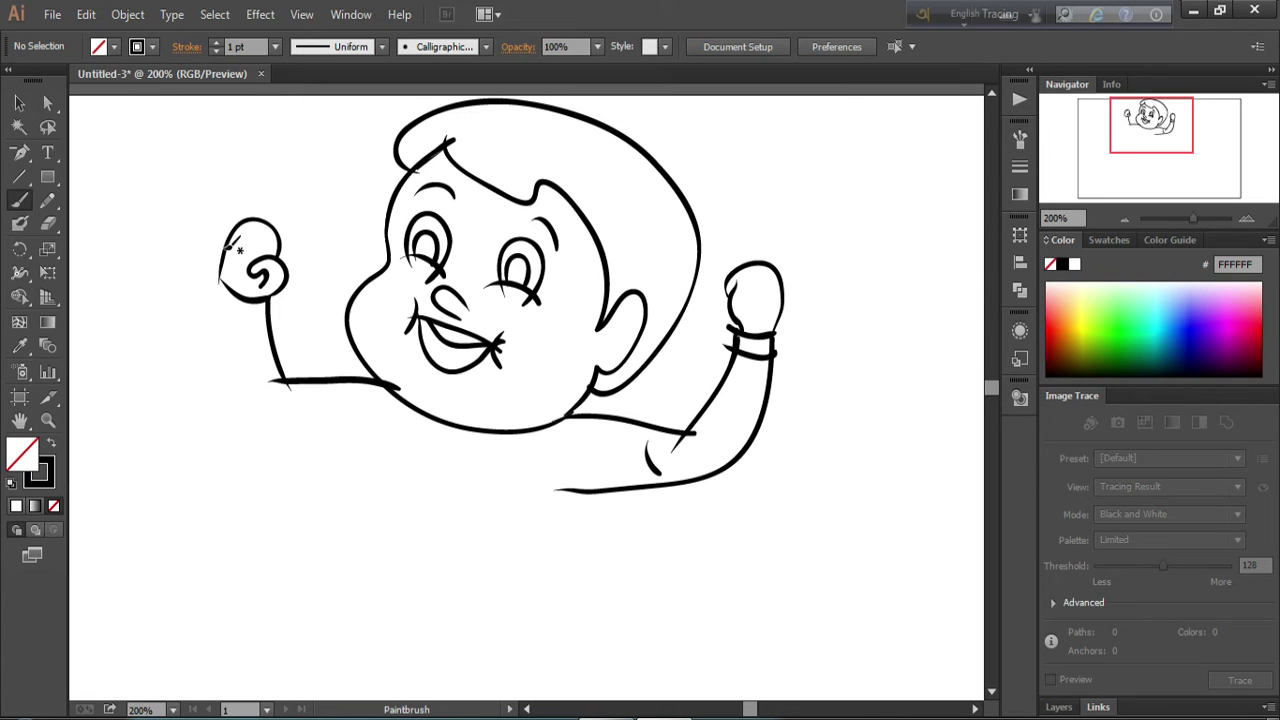
pyautogui.moveTo(230, 253)
pyautogui.mouseDown()
pyautogui.moveTo(306, 452)
pyautogui.moveTo(396, 447)
pyautogui.mouseUp()
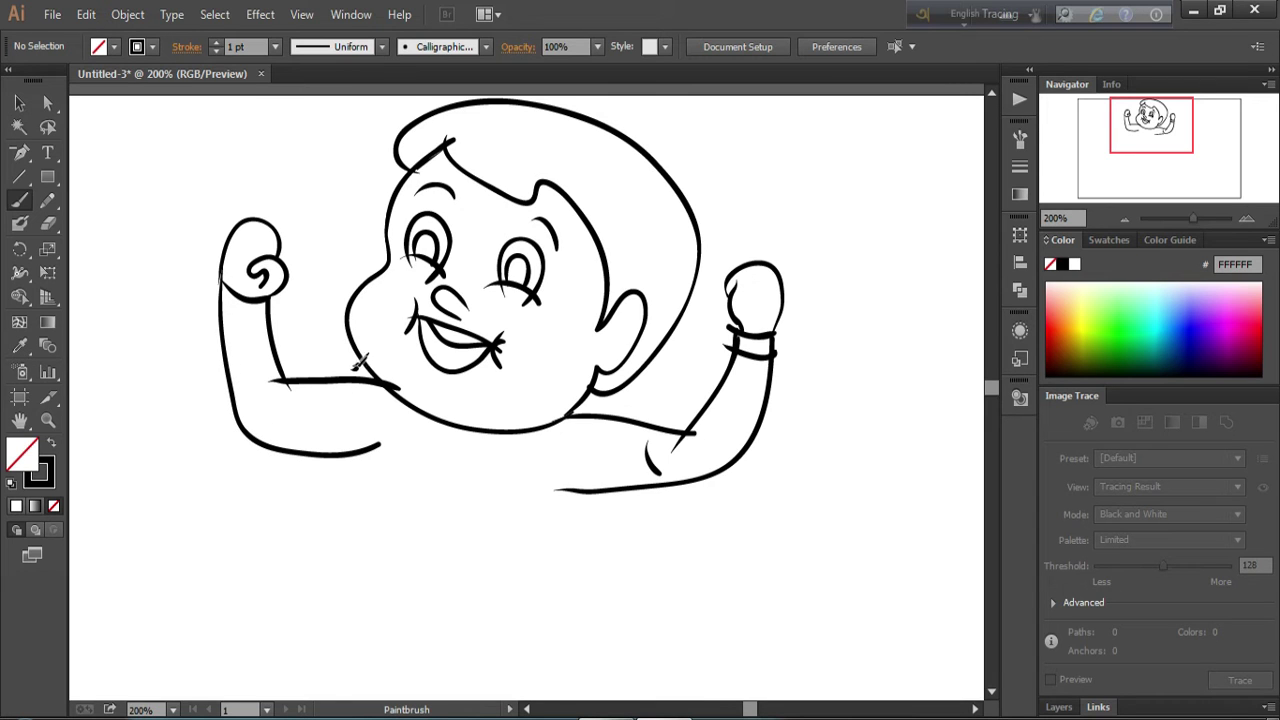
pyautogui.moveTo(352, 368); pyautogui.dragTo(333, 462)
# Draw both sides of the torso and close it with a curved waistline.
pyautogui.moveTo(386, 420); pyautogui.dragTo(376, 688)
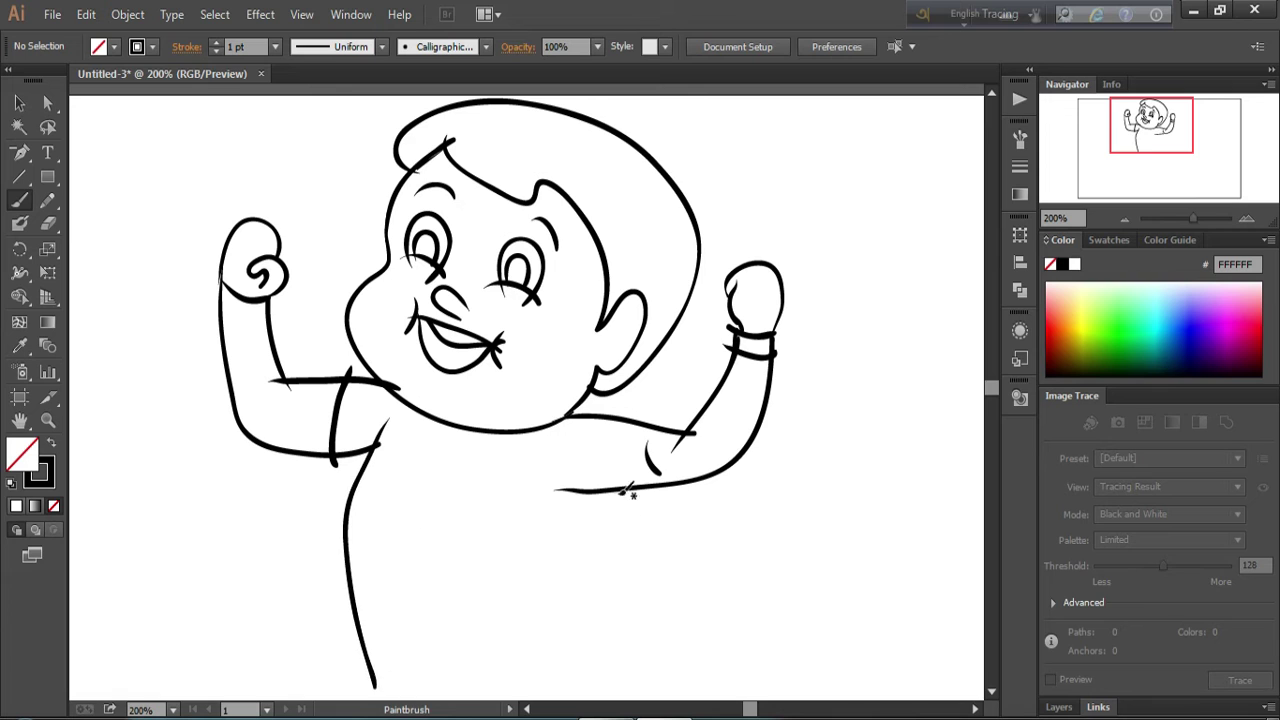
pyautogui.moveTo(574, 494); pyautogui.dragTo(510, 660)
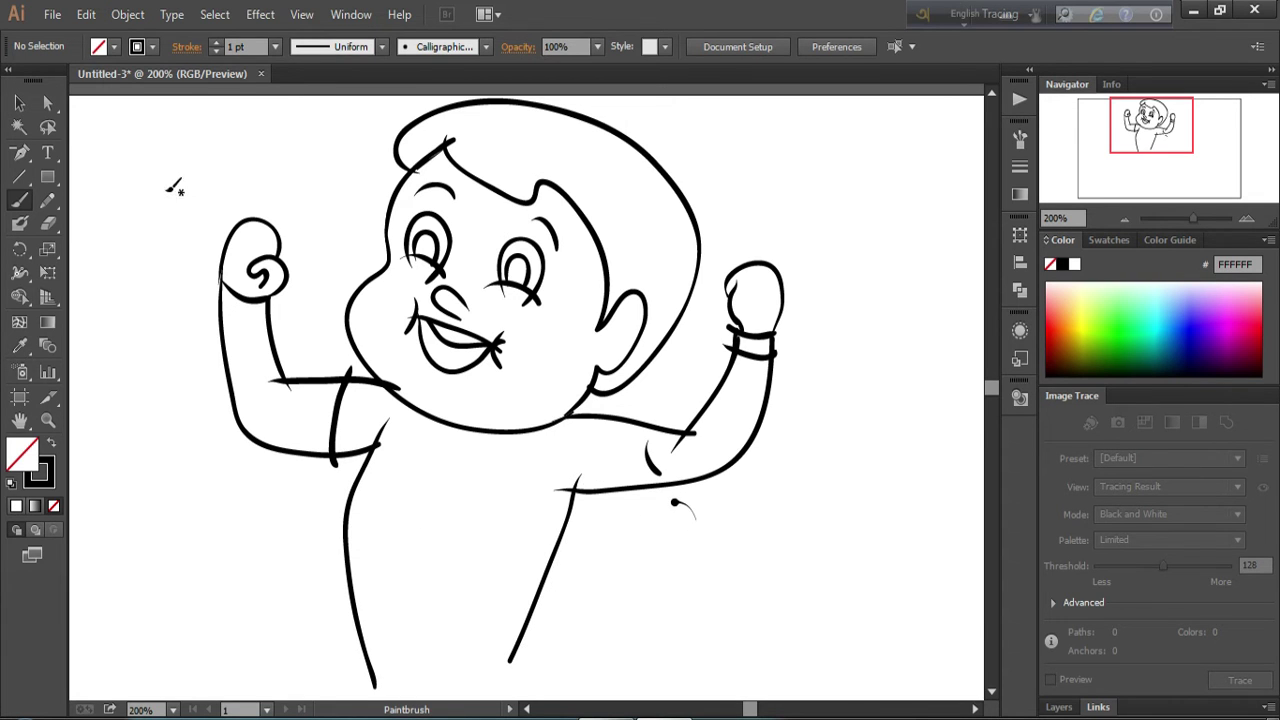
pyautogui.moveTo(713, 538); pyautogui.dragTo(755, 348)
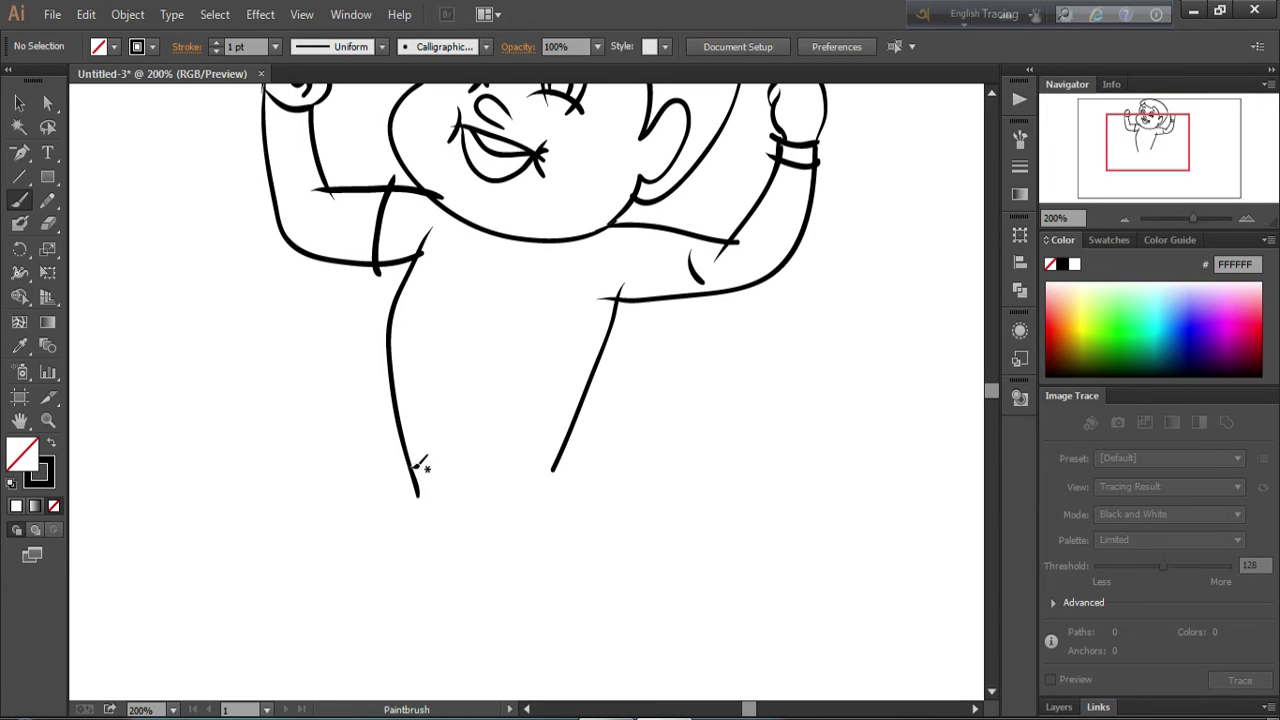
pyautogui.moveTo(400, 470)
pyautogui.mouseDown()
pyautogui.moveTo(455, 464)
pyautogui.moveTo(578, 487)
pyautogui.mouseUp()
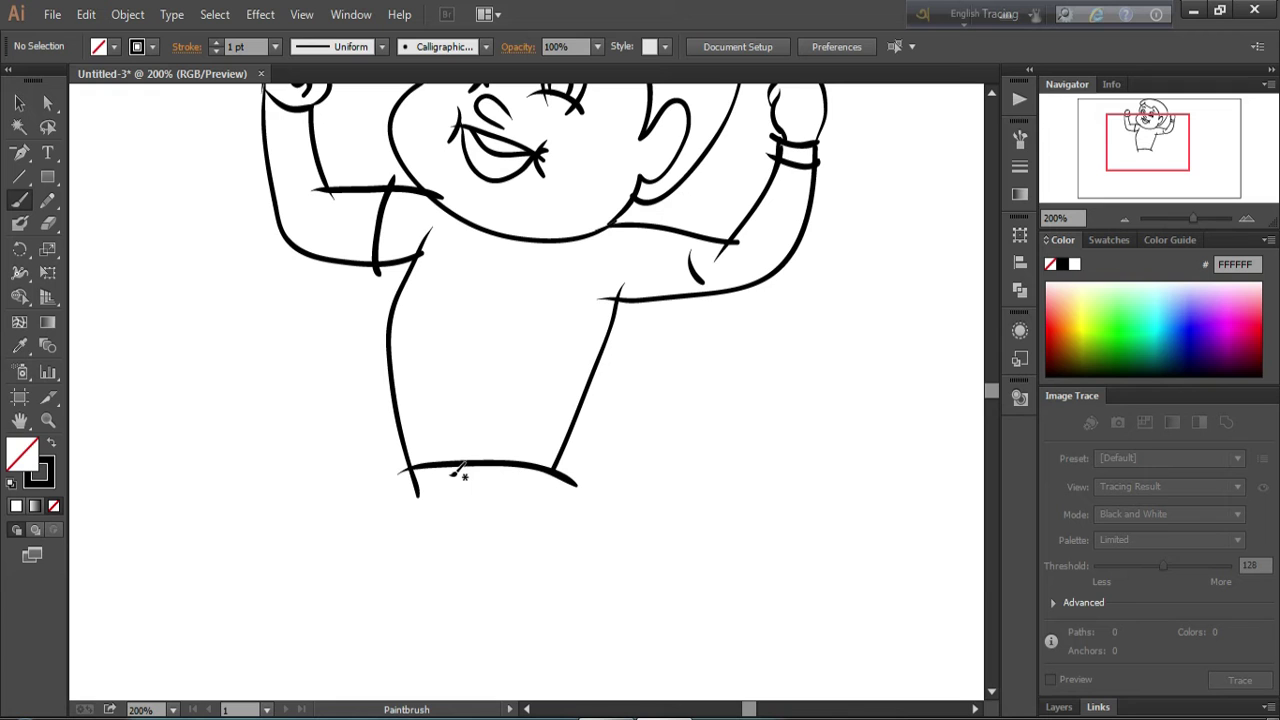
# Zoom out and brush the dhoti's left and right edges and curved hem.
pyautogui.hotkey('ctrl', '-')
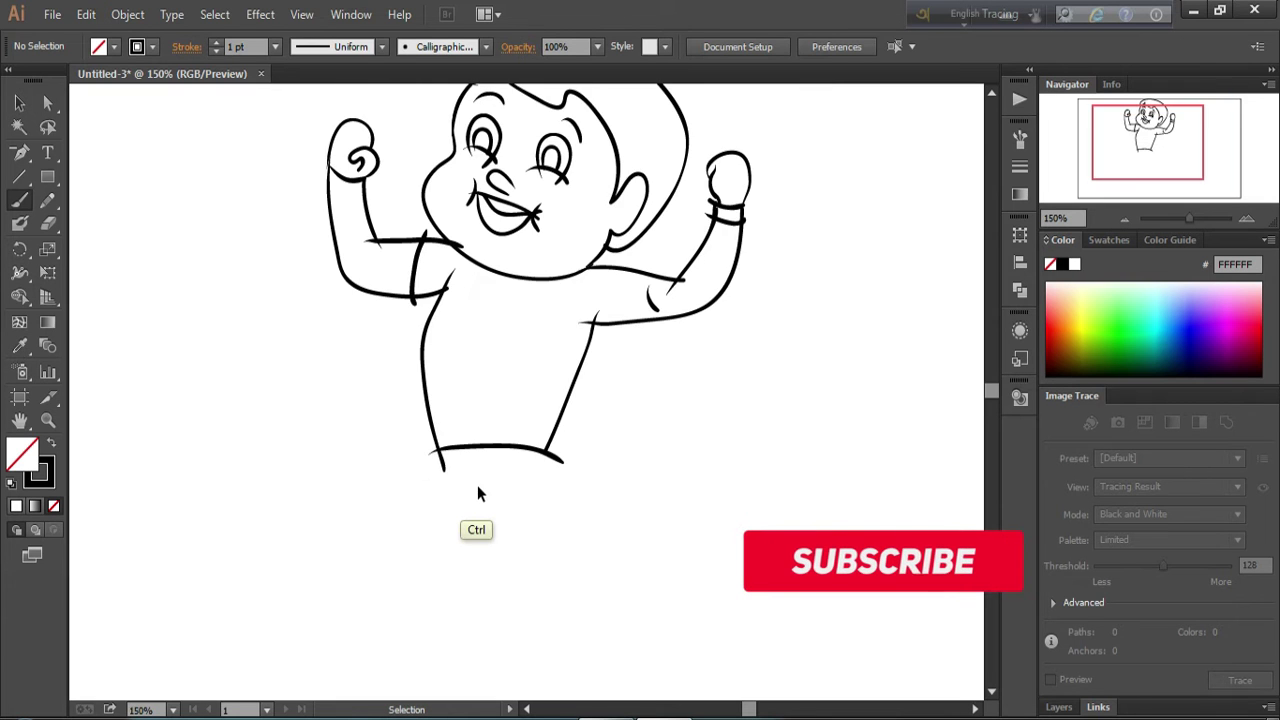
pyautogui.hotkey('ctrl', '-')
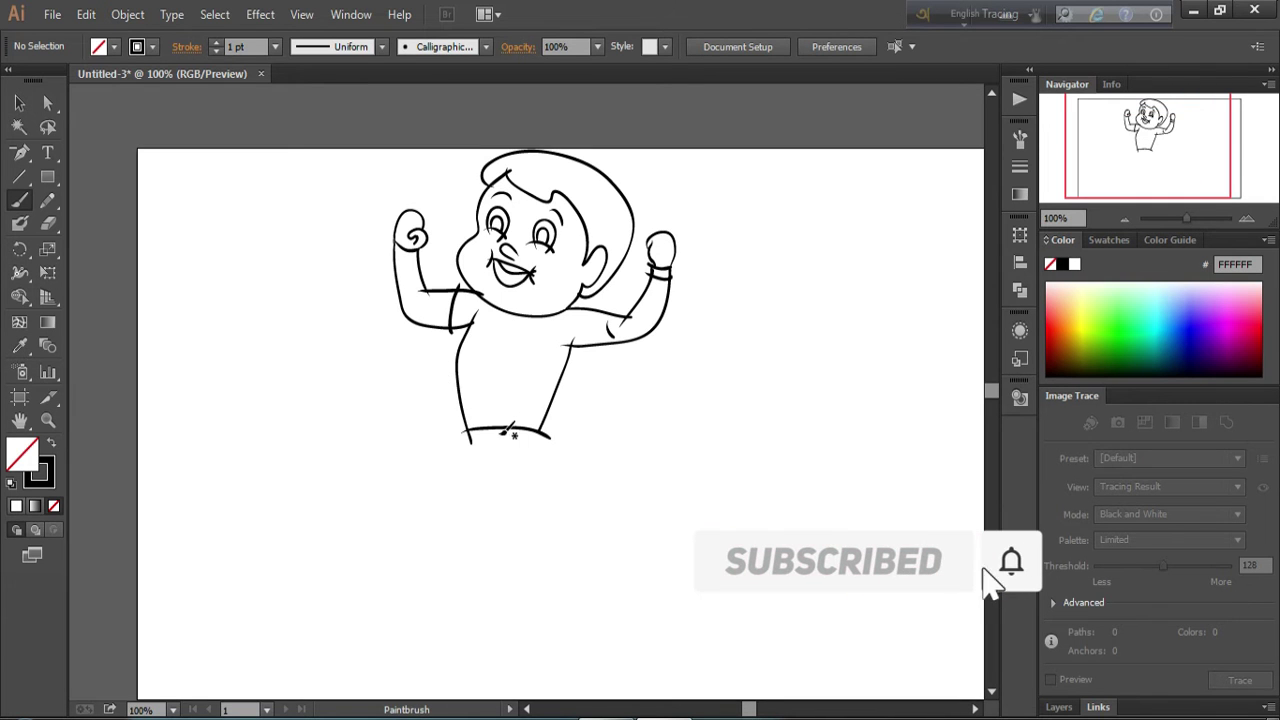
pyautogui.moveTo(466, 430); pyautogui.dragTo(389, 658)
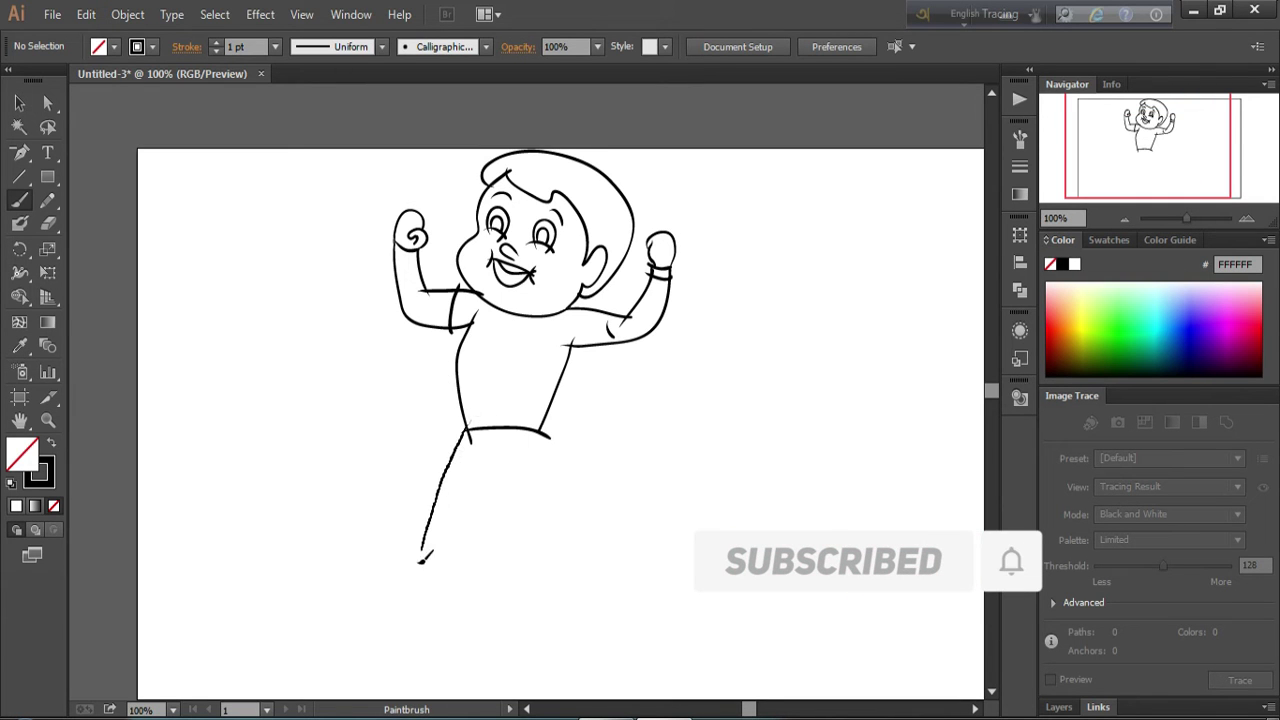
pyautogui.moveTo(540, 426); pyautogui.dragTo(617, 678)
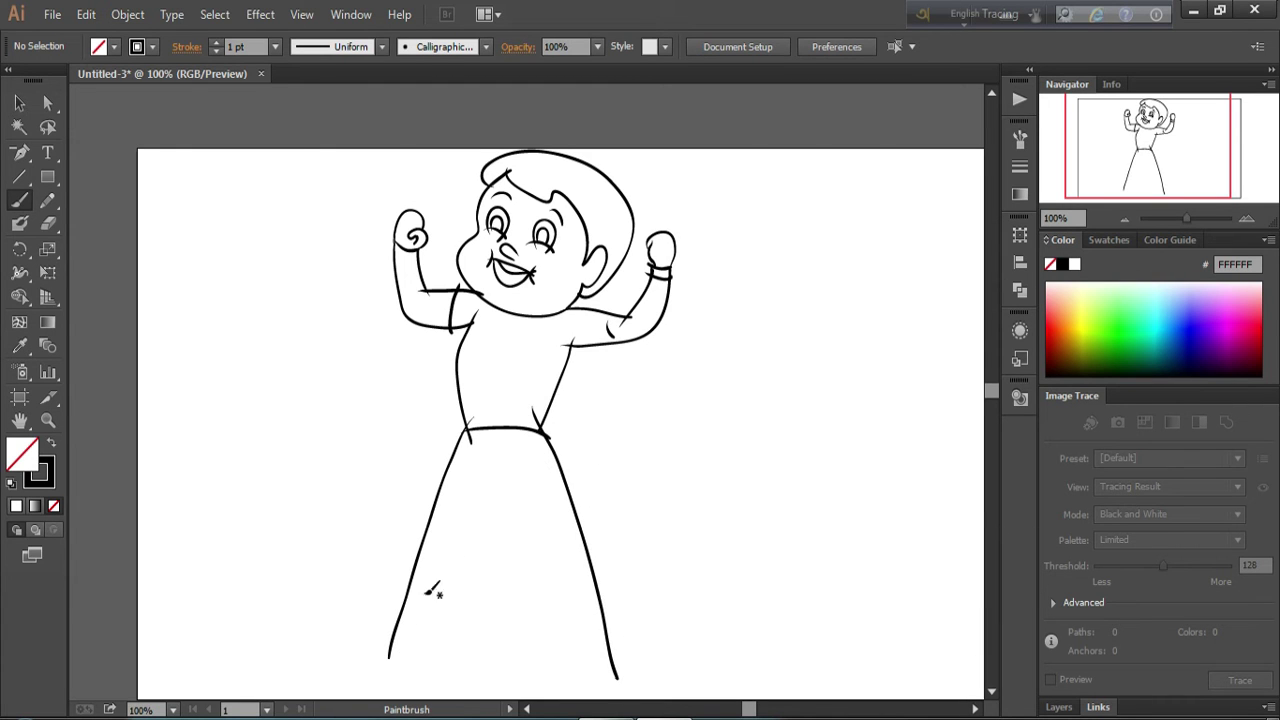
pyautogui.moveTo(381, 630); pyautogui.dragTo(622, 660)
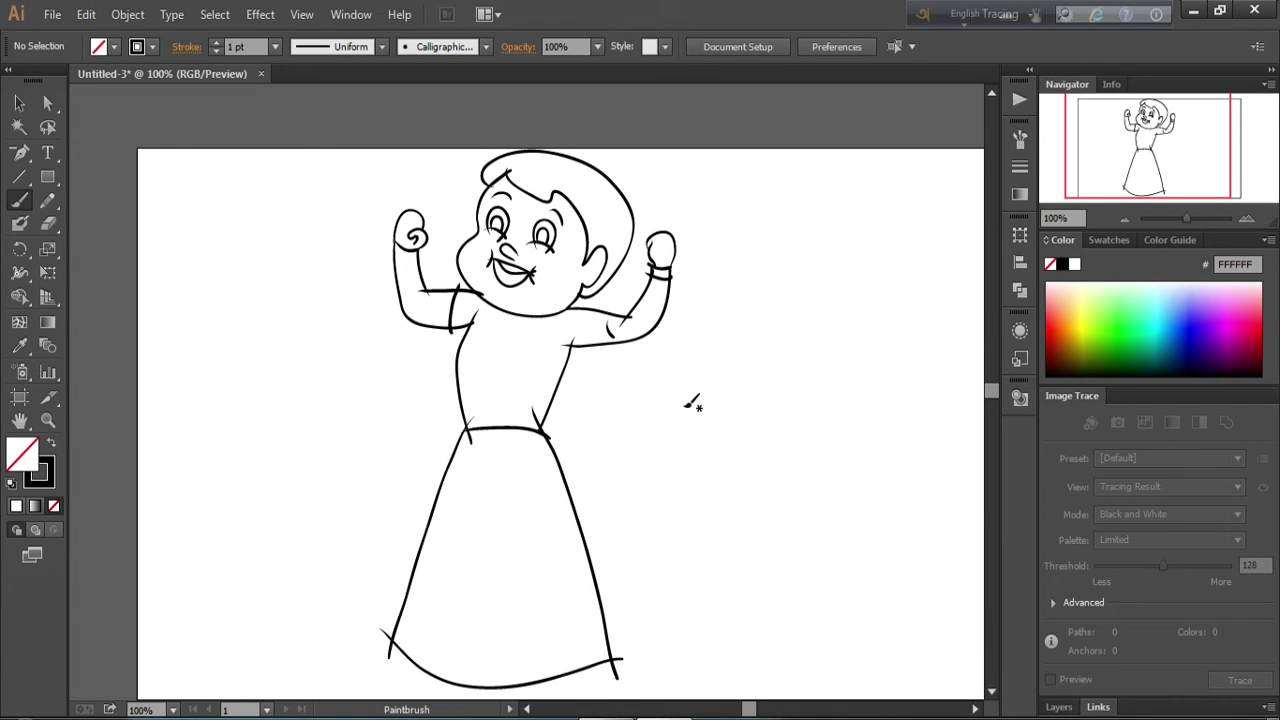
pyautogui.moveTo(660, 503)
pyautogui.mouseDown()
pyautogui.moveTo(663, 409)
pyautogui.moveTo(688, 497)
pyautogui.mouseUp()
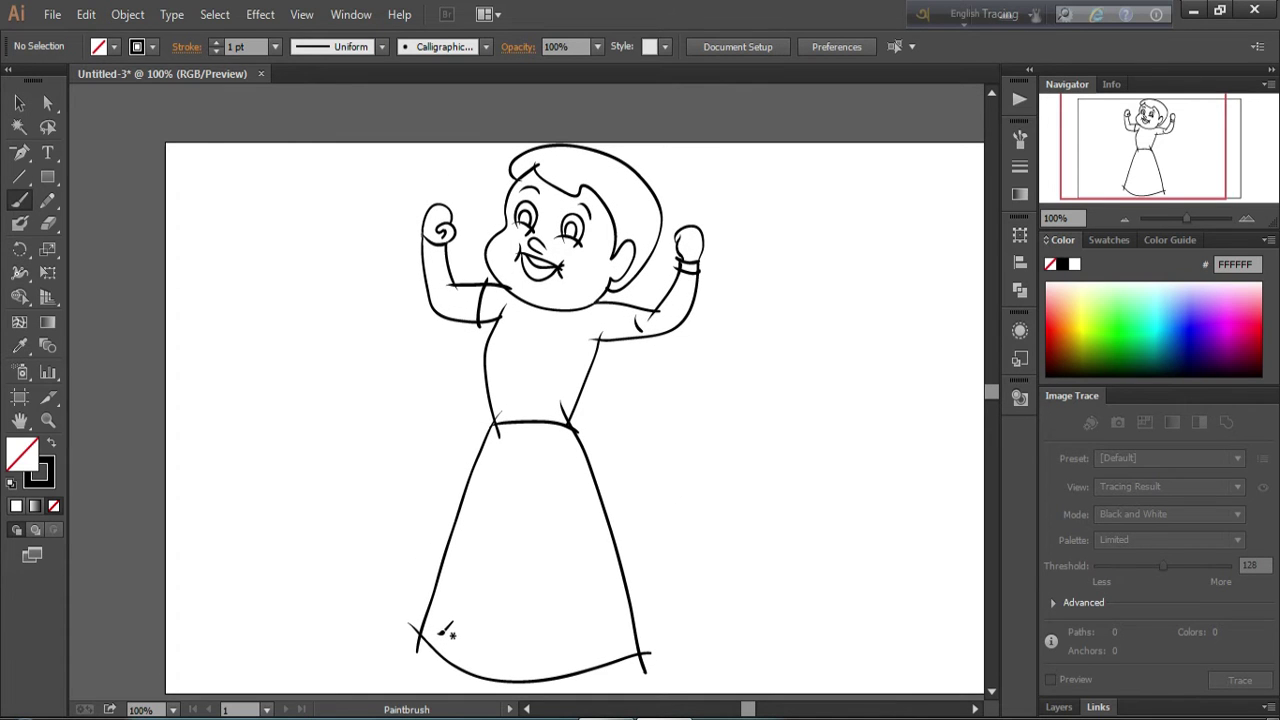
# Draw the left and right feet beneath the dhoti hem.
pyautogui.moveTo(372, 660); pyautogui.dragTo(460, 674)
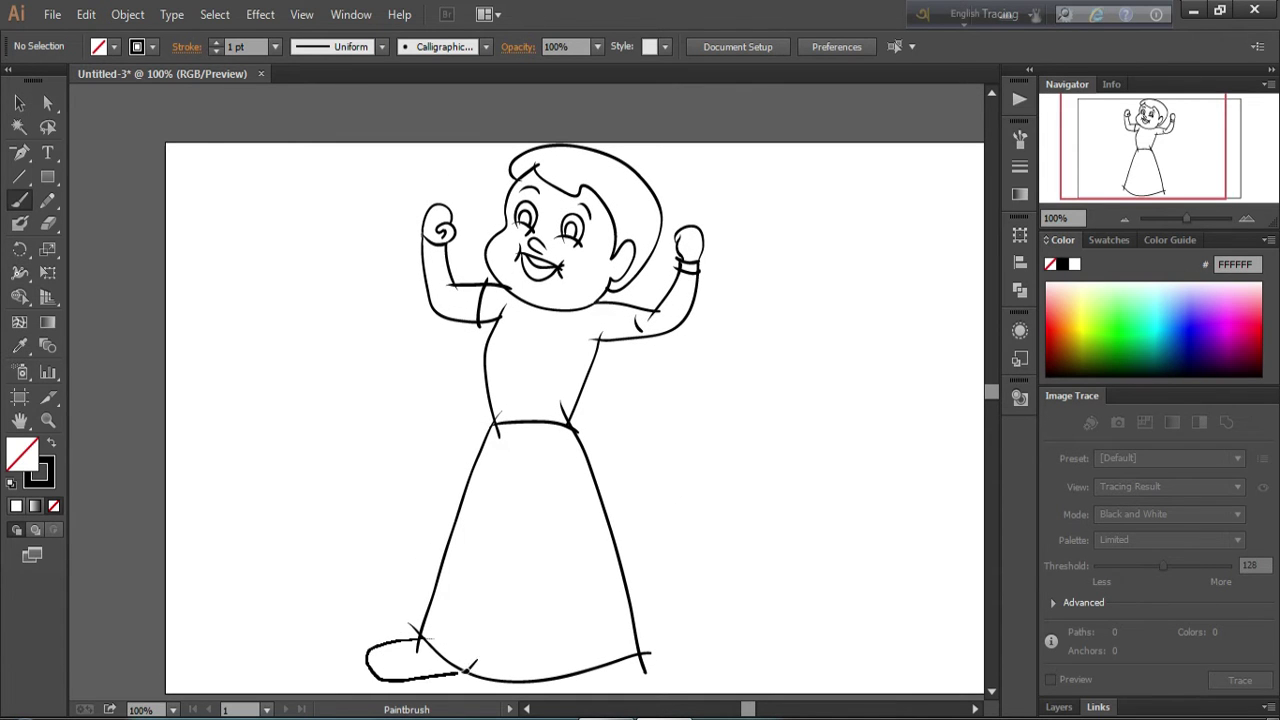
pyautogui.moveTo(428, 624)
pyautogui.mouseDown()
pyautogui.moveTo(416, 648)
pyautogui.moveTo(450, 652)
pyautogui.mouseUp()
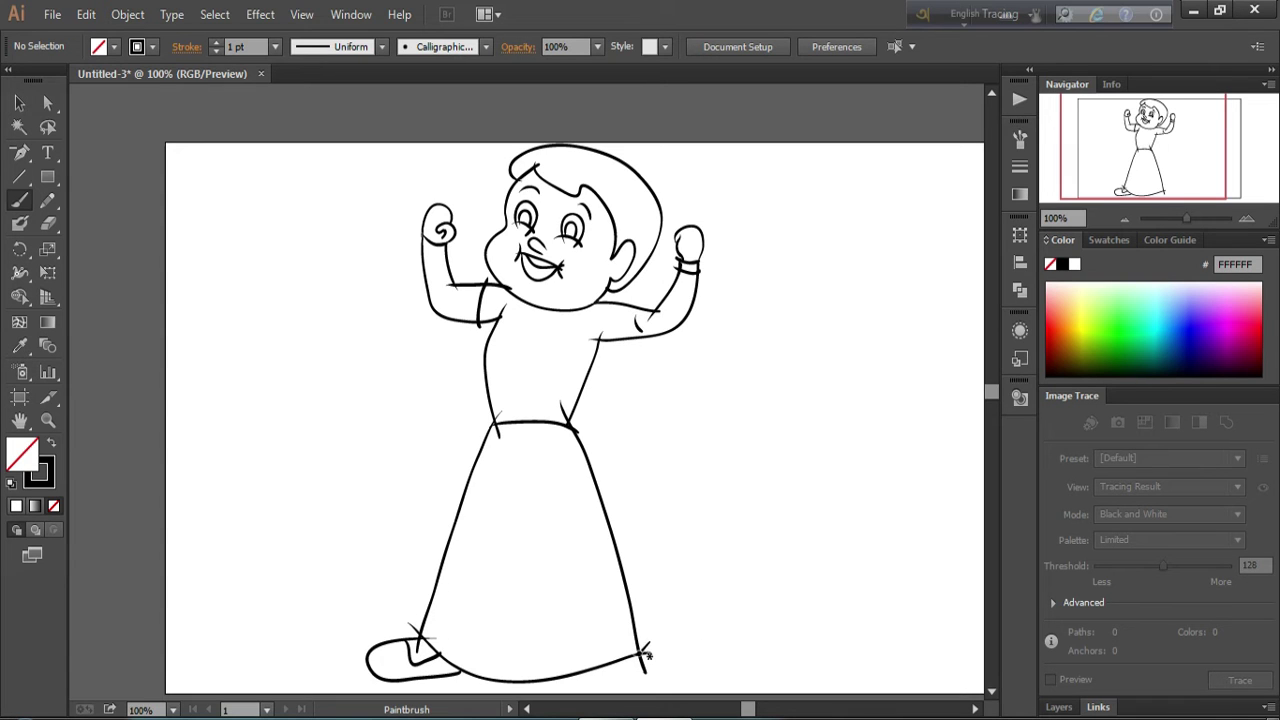
pyautogui.moveTo(680, 676); pyautogui.dragTo(638, 650)
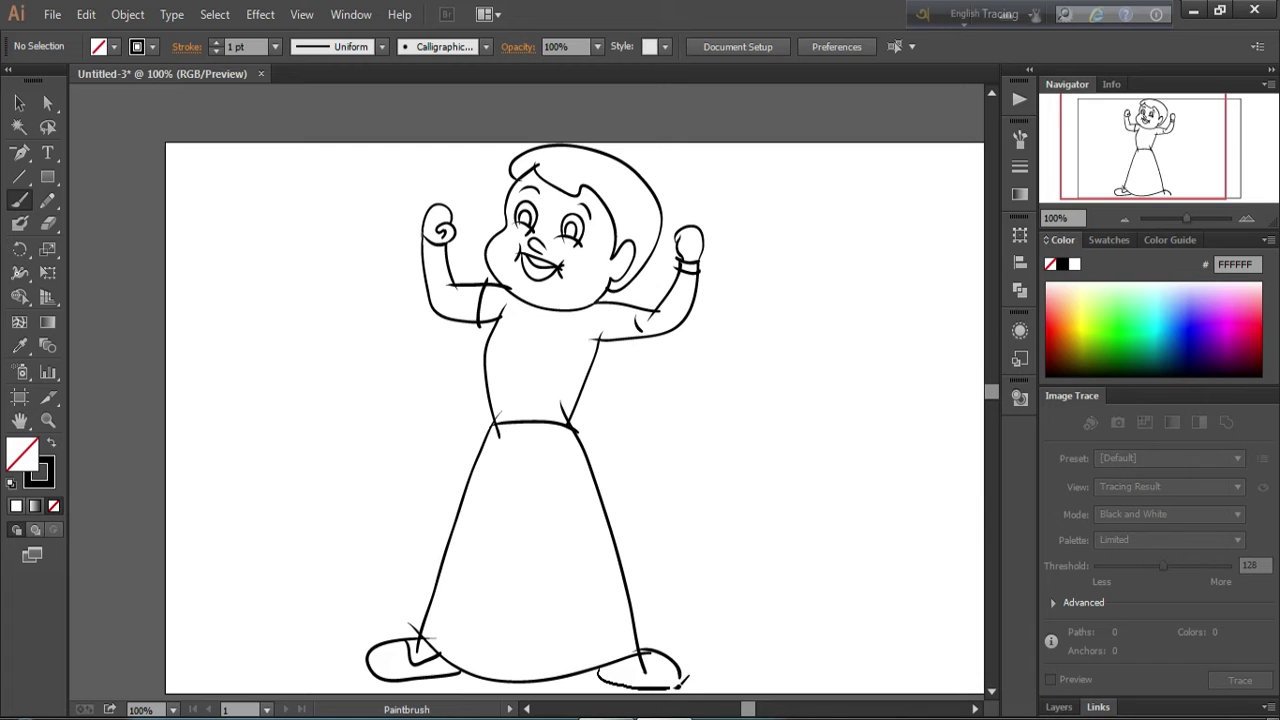
pyautogui.moveTo(682, 682); pyautogui.dragTo(684, 678)
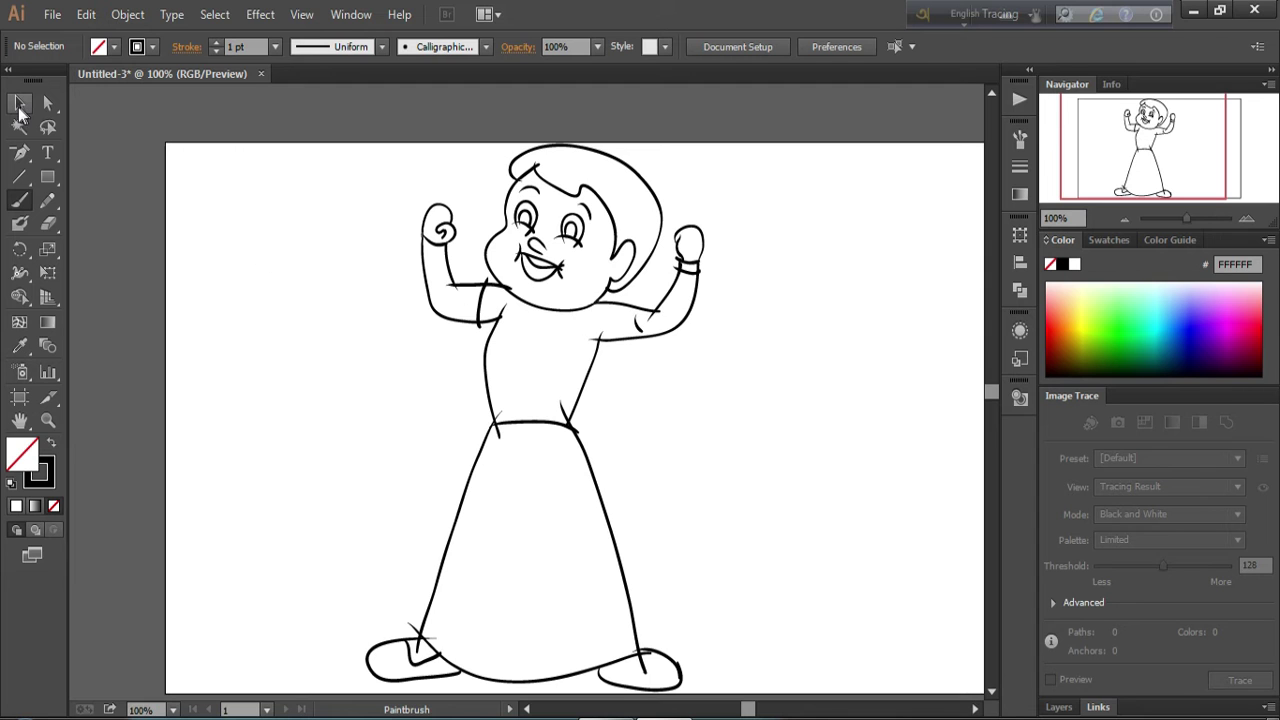
# Select all strokes, apply Expand Appearance, then Pathfinder Divide.
pyautogui.click(20, 104)
pyautogui.moveTo(305, 150); pyautogui.dragTo(855, 690)
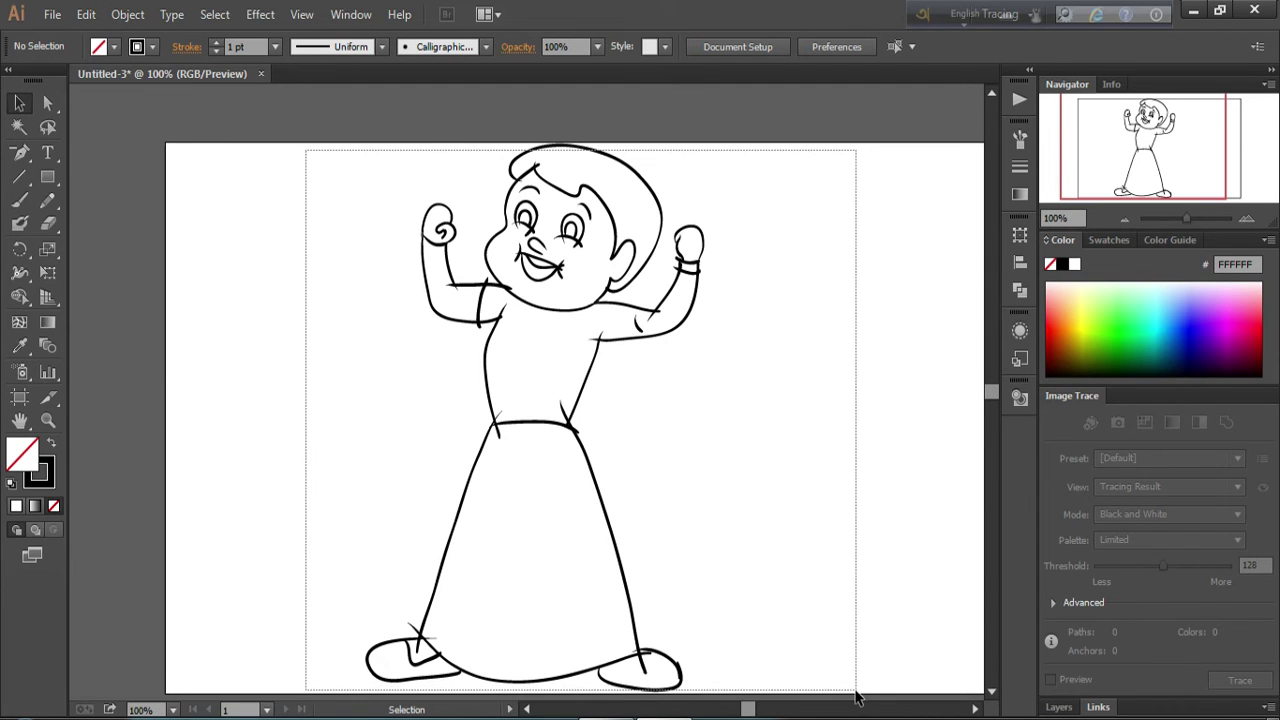
pyautogui.moveTo(855, 690); pyautogui.dragTo(852, 690)
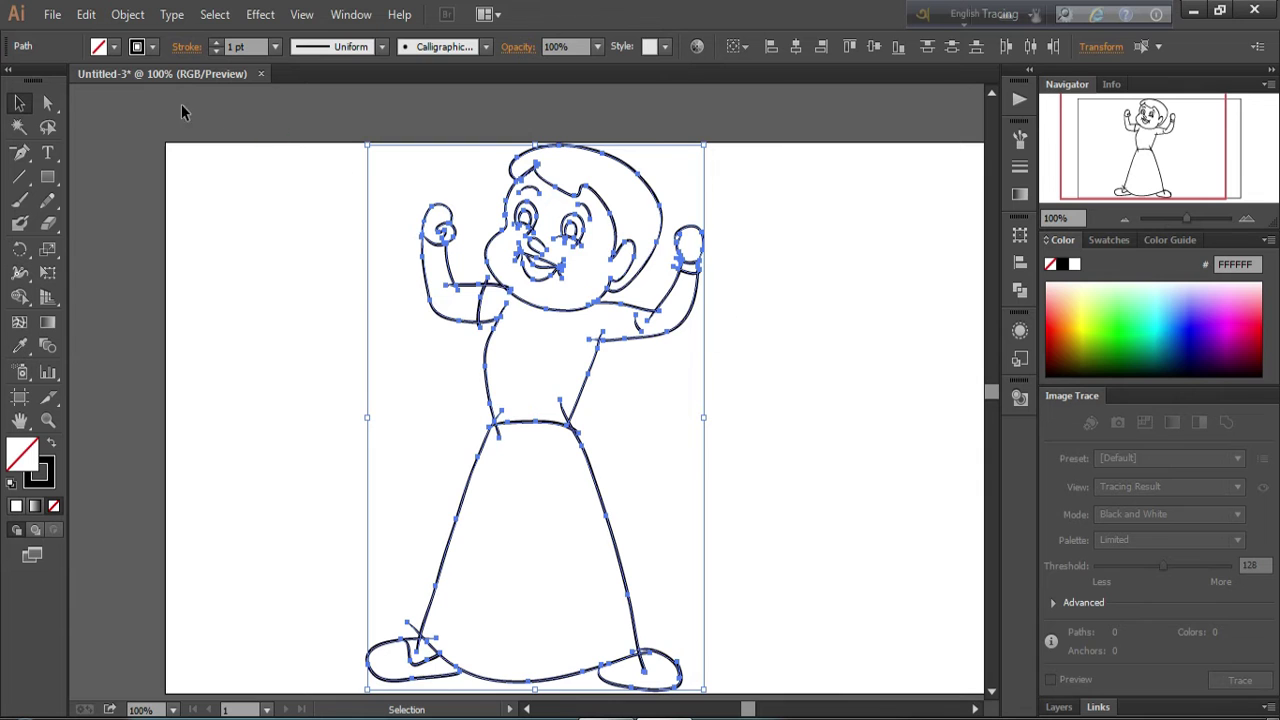
pyautogui.click(127, 14)
pyautogui.click(199, 243)
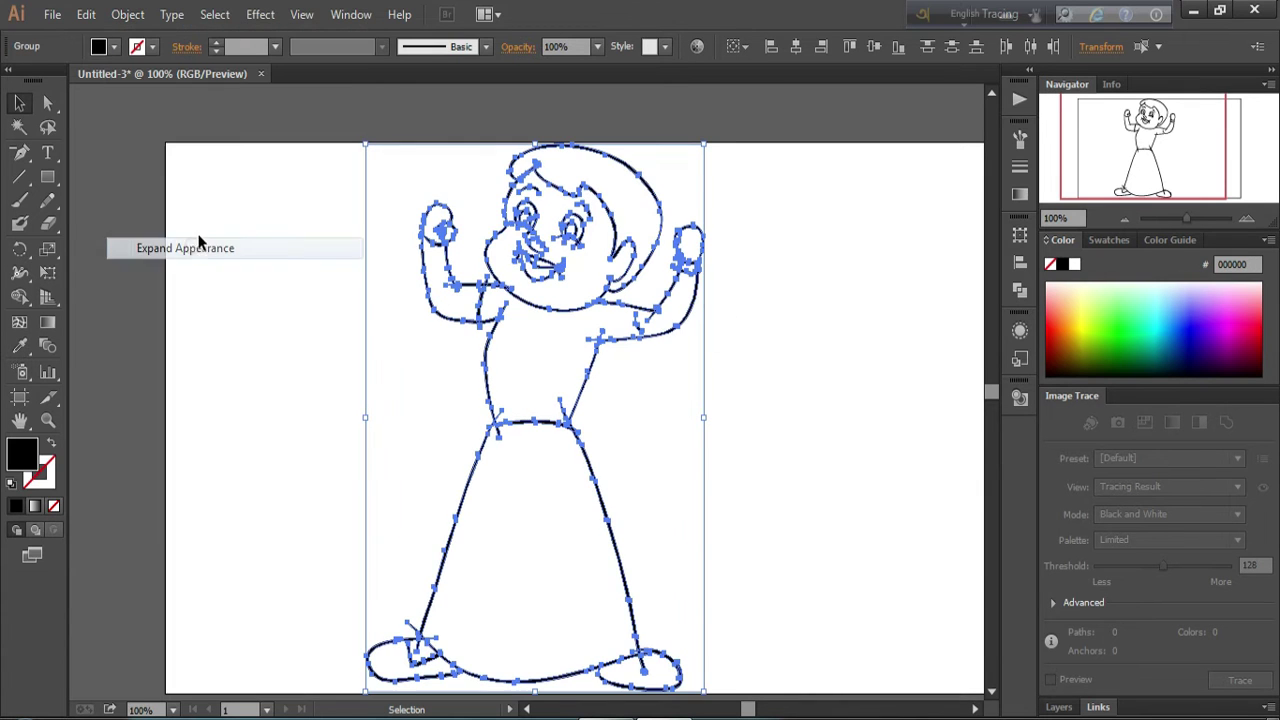
pyautogui.click(1020, 290)
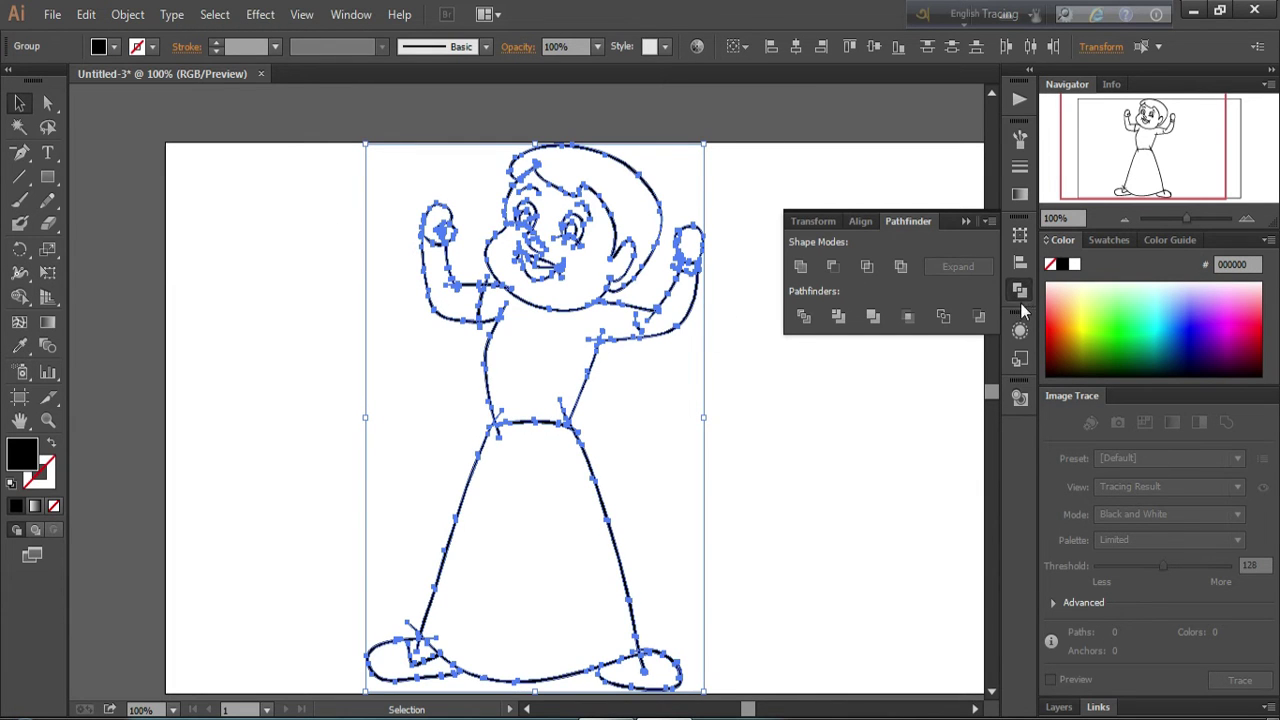
pyautogui.click(804, 318)
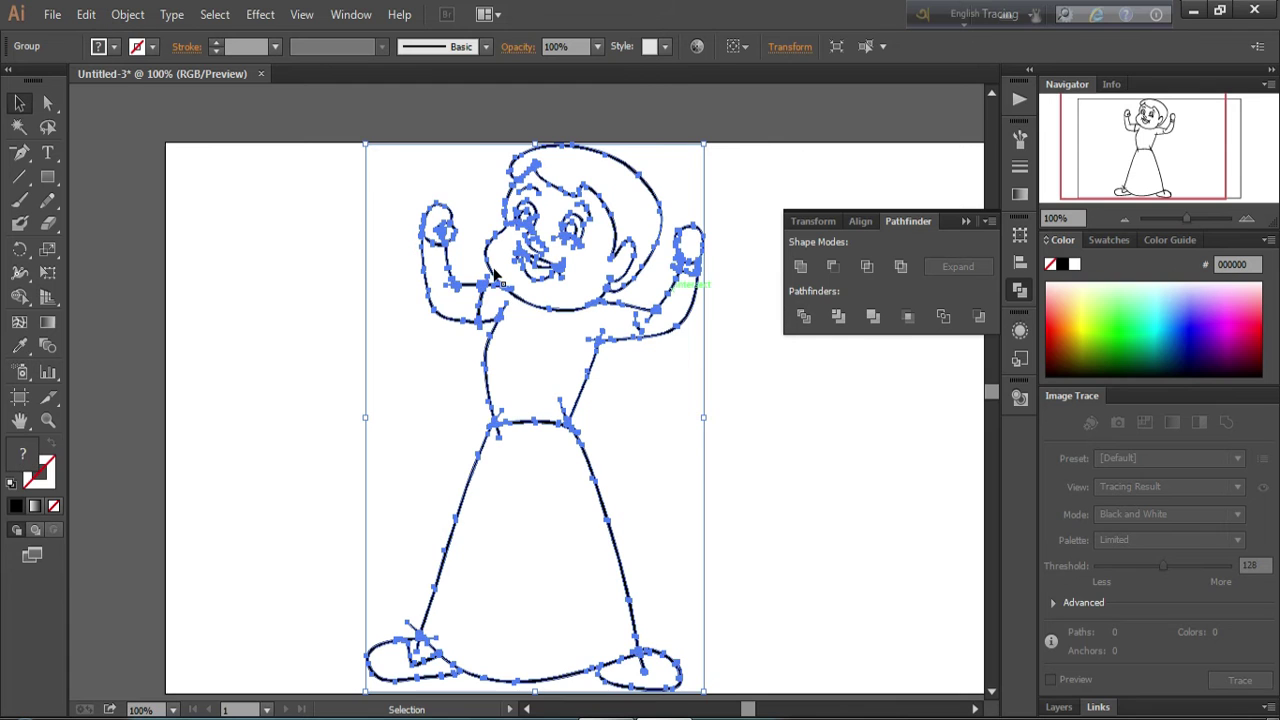
# With Direct Selection, zoom in on the face and select the stray point beside the left eye.
pyautogui.click(45, 104)
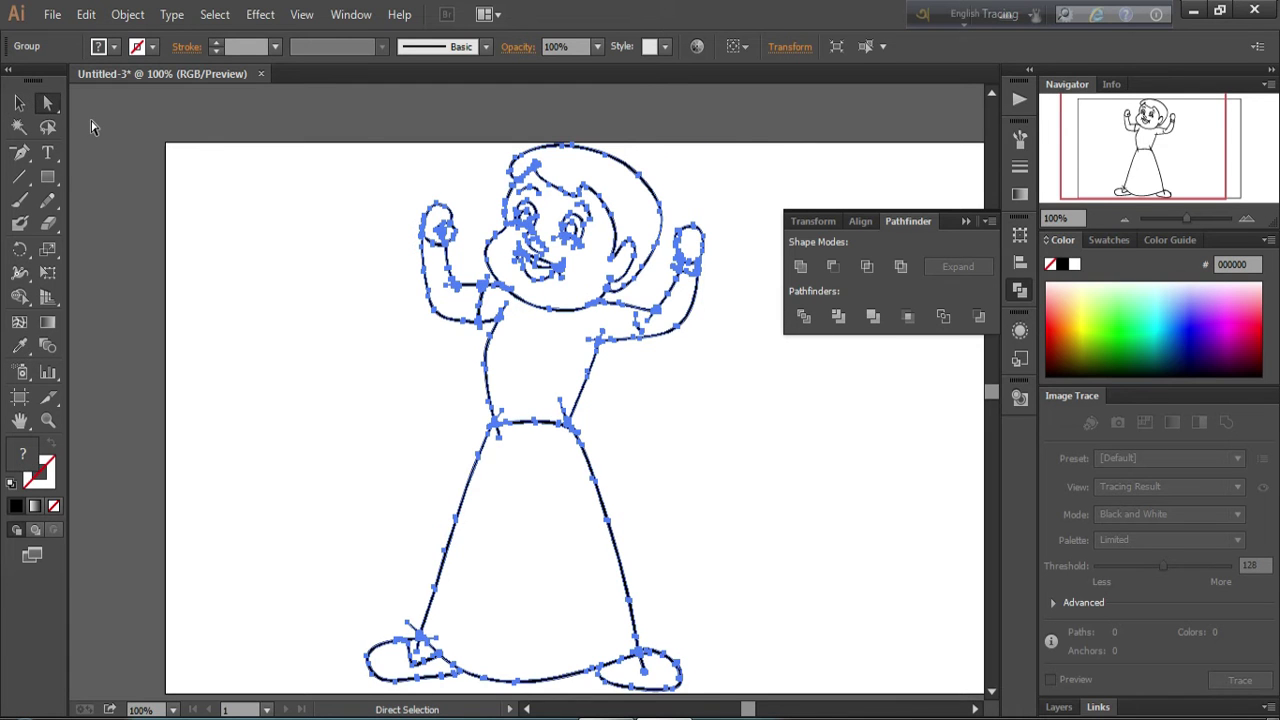
pyautogui.hotkey('ctrl', '+')
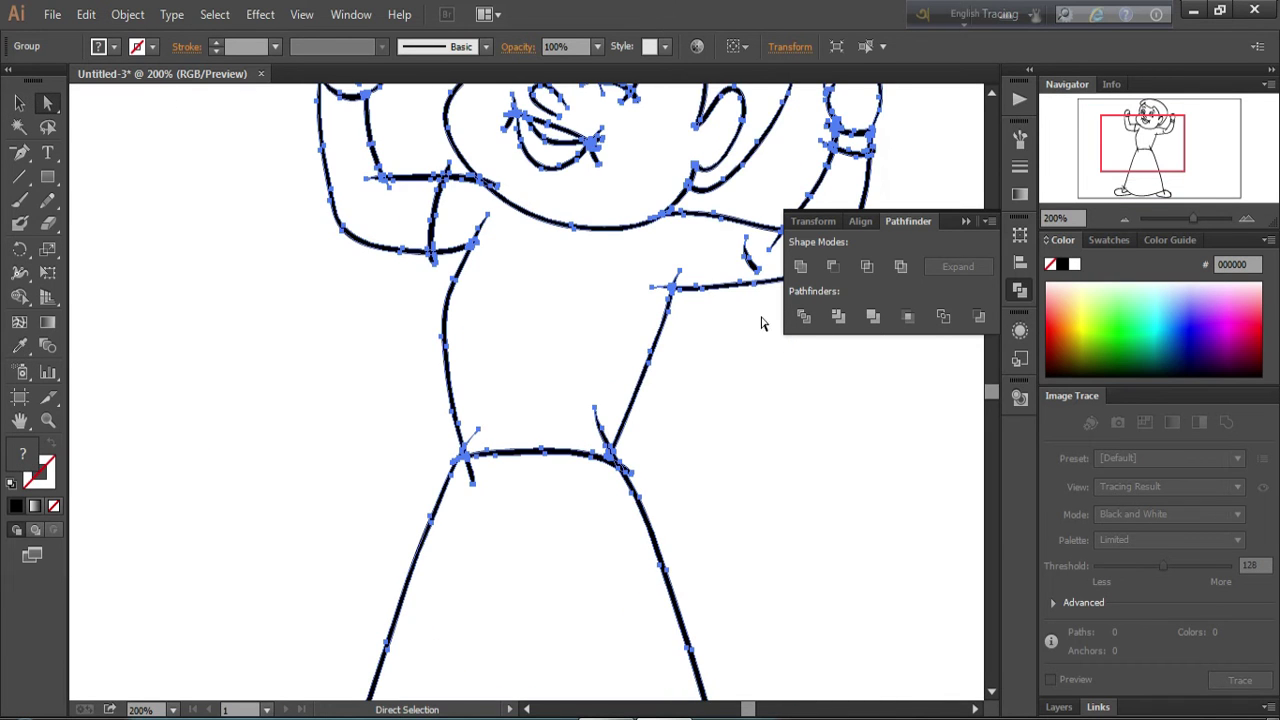
pyautogui.moveTo(759, 355); pyautogui.dragTo(729, 594)
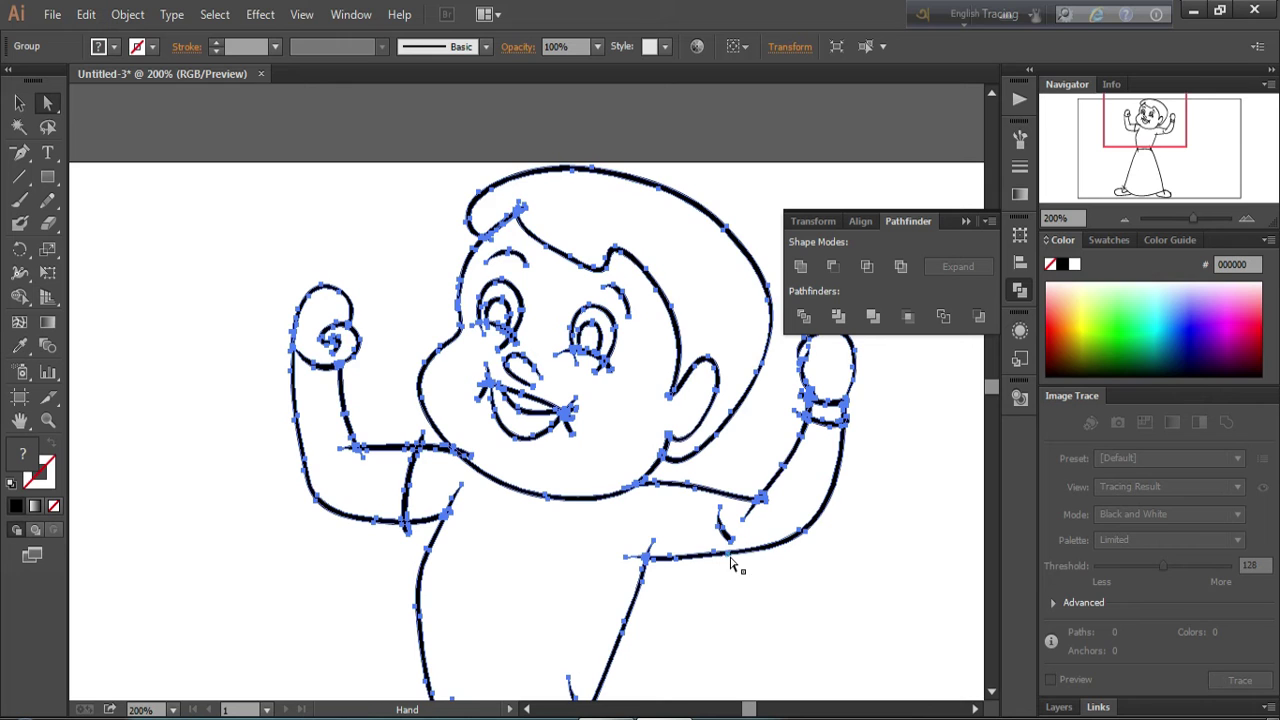
pyautogui.hotkey('ctrl', '+')
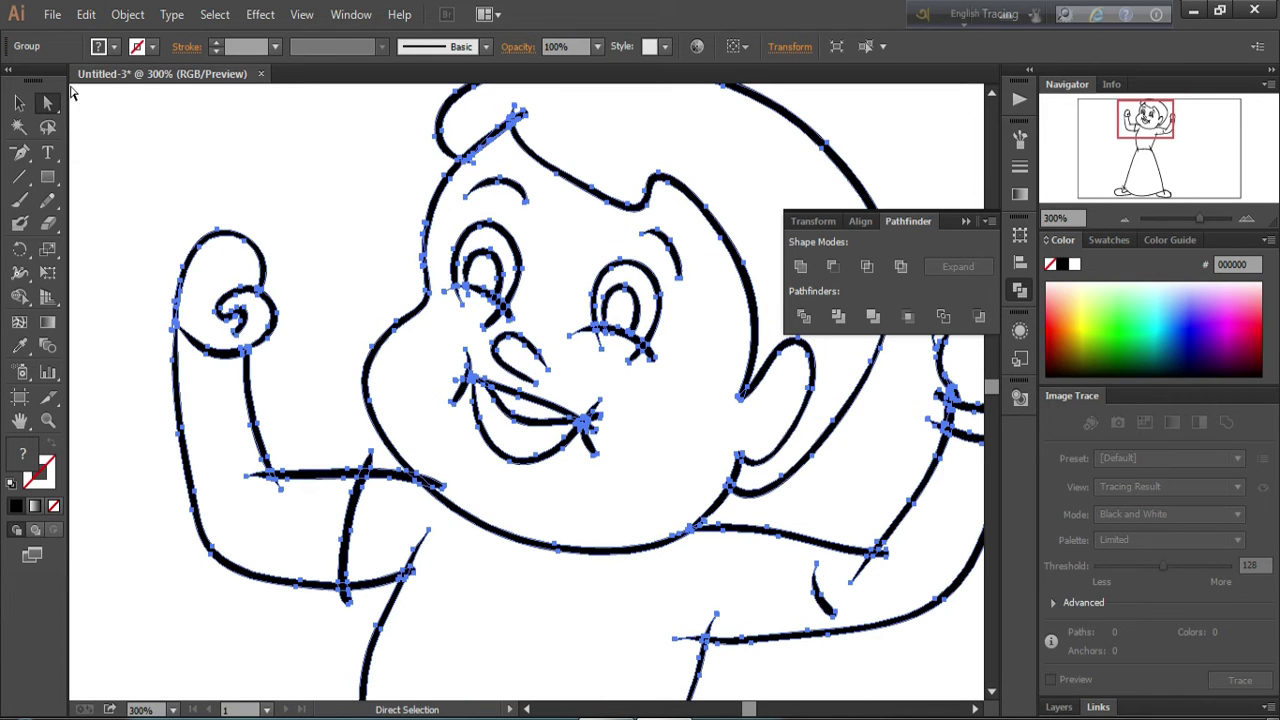
pyautogui.click(449, 297)
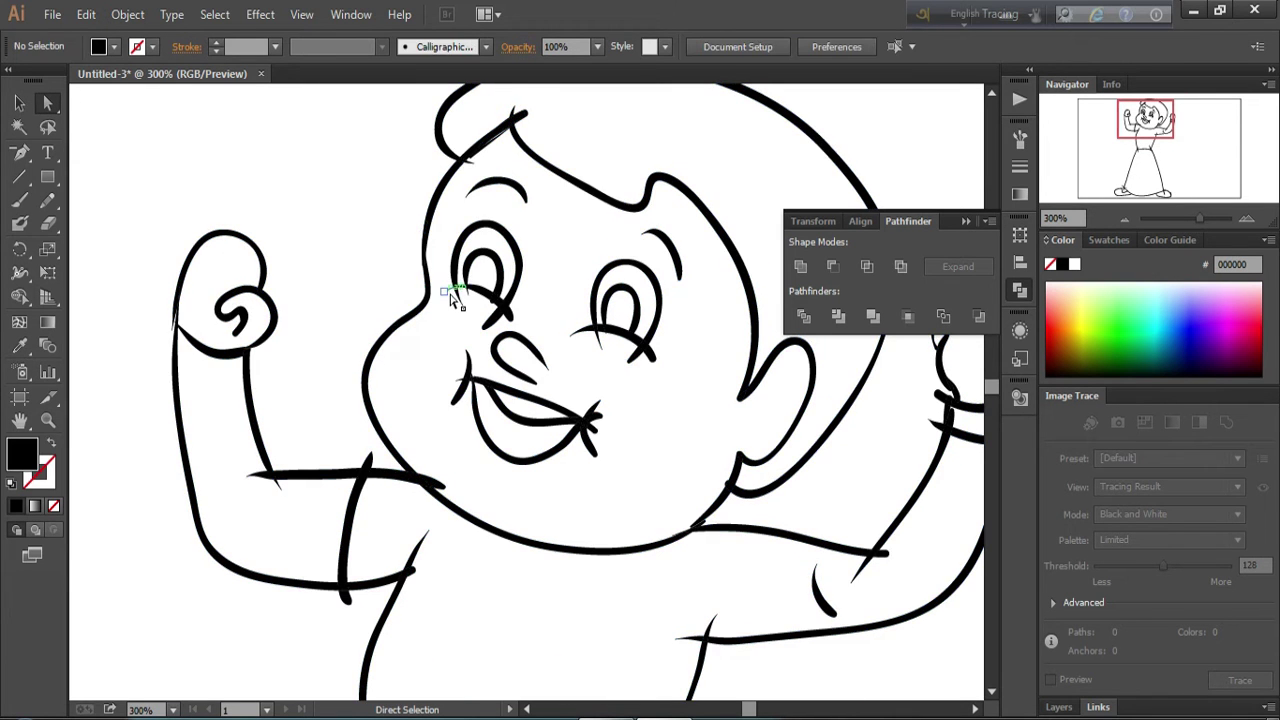
pyautogui.click(448, 295)
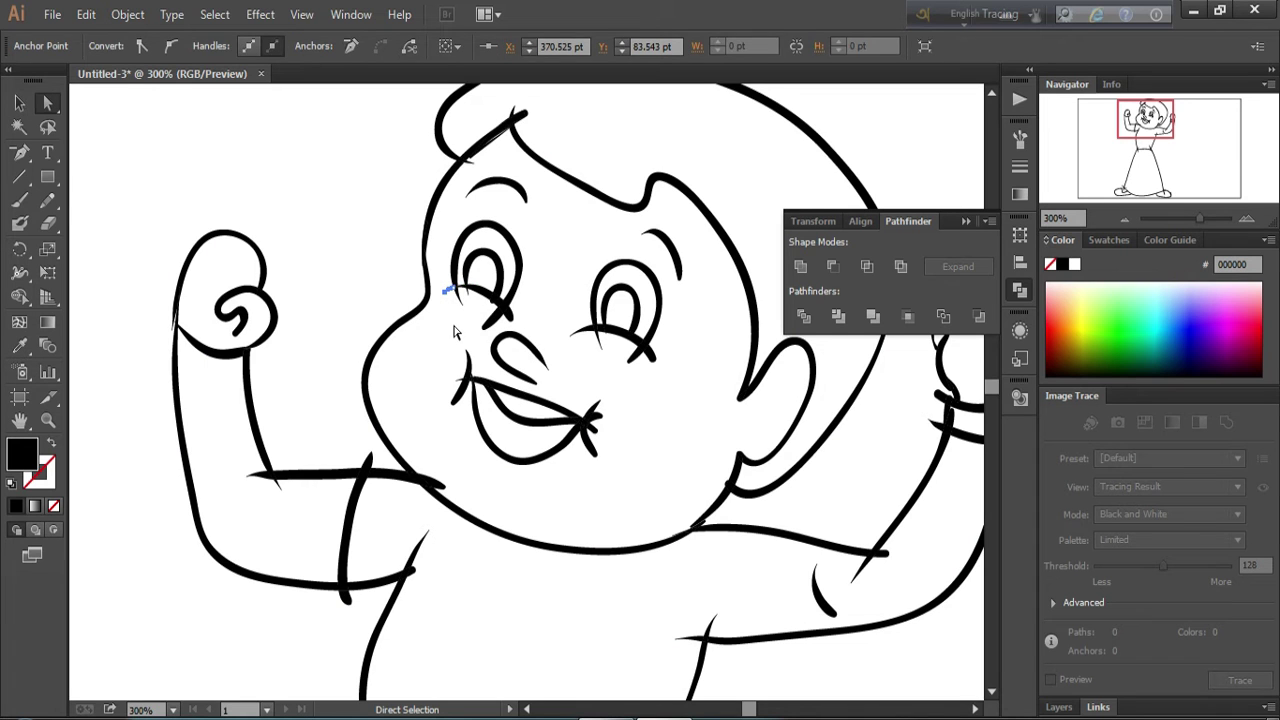
# Delete the stray stroke beside the nose and the overshooting right-eye lash end.
pyautogui.click(453, 331)
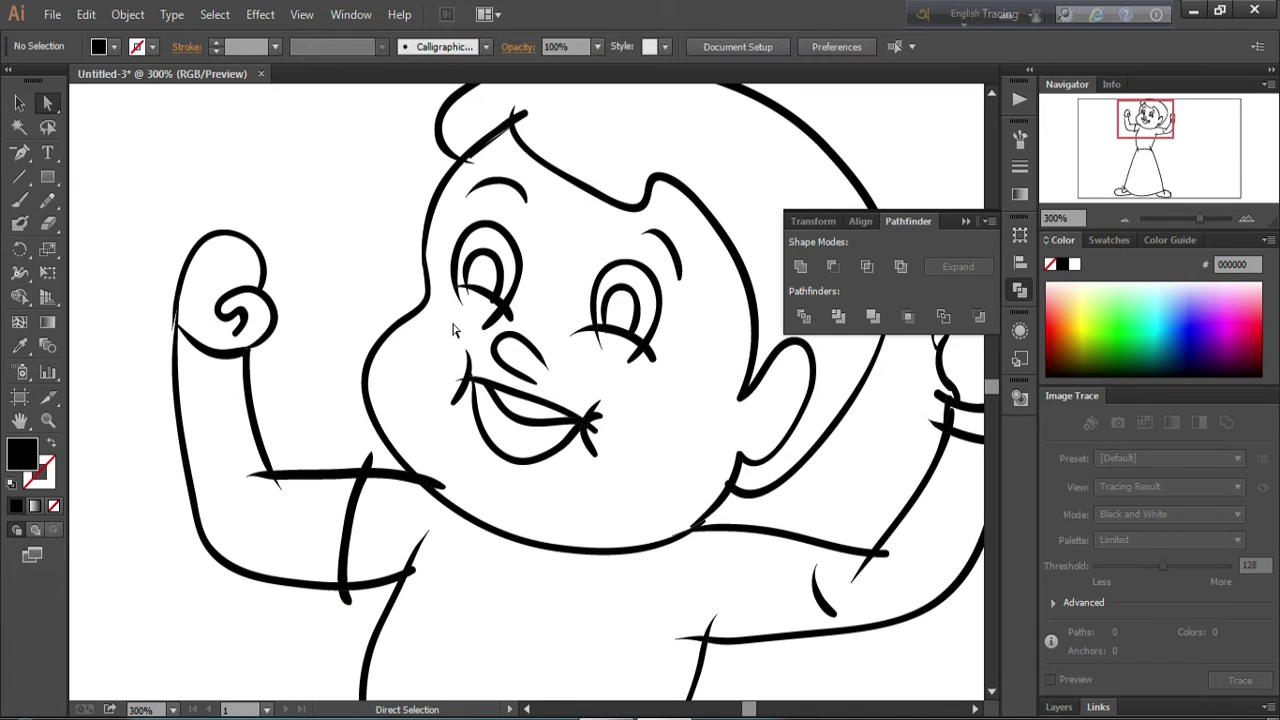
pyautogui.click(506, 314)
pyautogui.click(510, 330)
pyautogui.click(490, 326)
pyautogui.press('Delete')
pyautogui.click(466, 314)
pyautogui.click(470, 310)
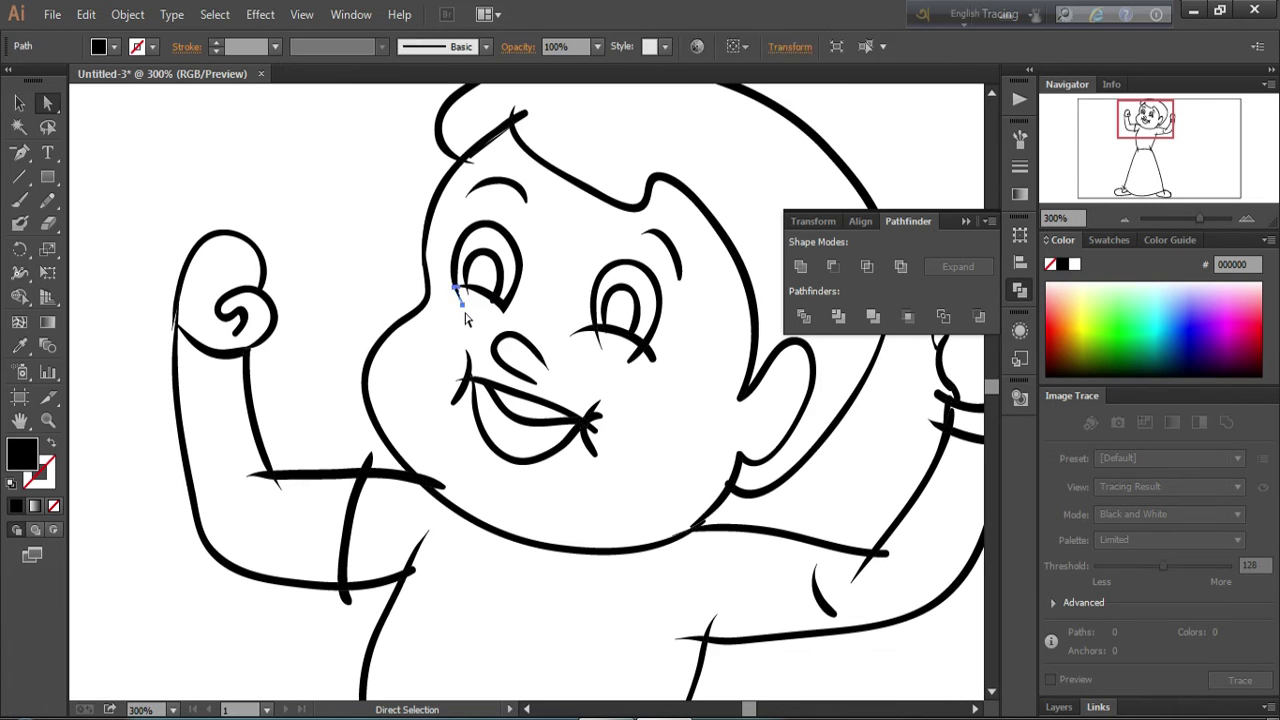
pyautogui.click(470, 306)
pyautogui.click(478, 308)
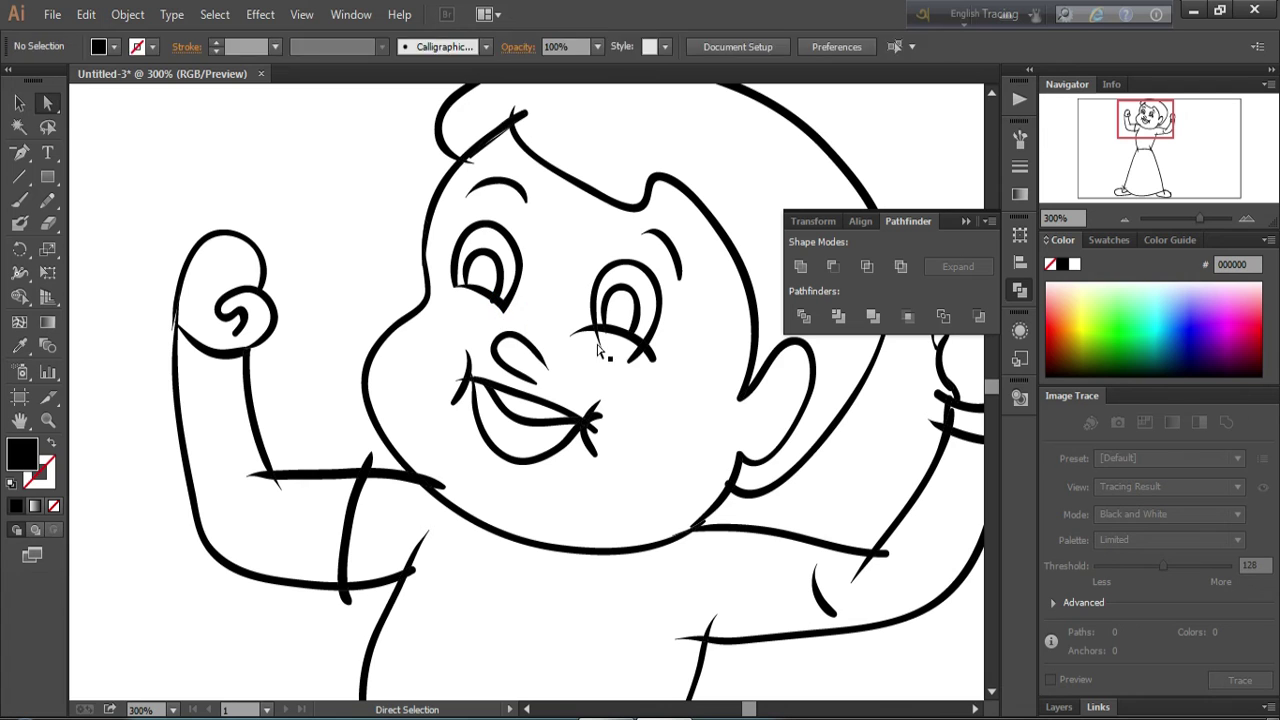
pyautogui.click(595, 345)
pyautogui.press('Delete')
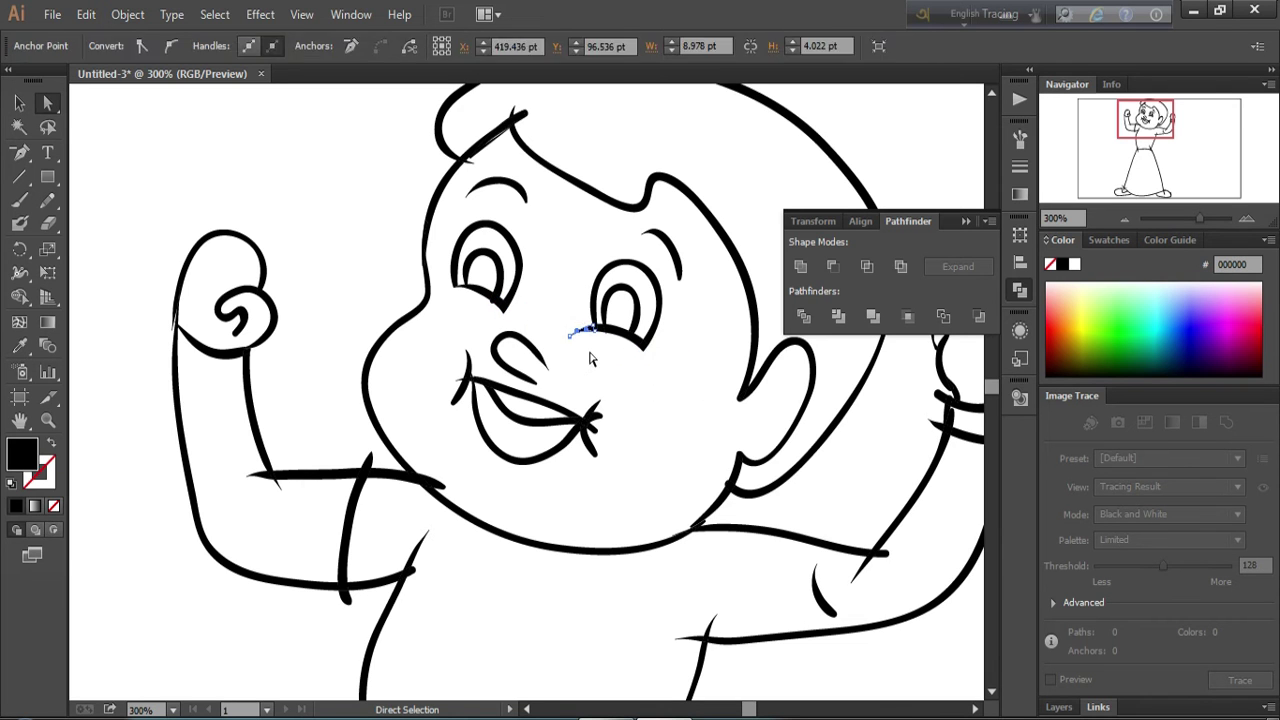
# Delete the stray strokes left of the mouth and at the right mouth corner.
pyautogui.click(455, 403)
pyautogui.click(408, 409)
pyautogui.click(466, 370)
pyautogui.press('Delete')
pyautogui.click(595, 428)
pyautogui.press('Delete')
# Trim stray ends at the arm corner, shirt line, shirt bottom, neck and right sleeve.
pyautogui.click(371, 457)
pyautogui.press('Delete')
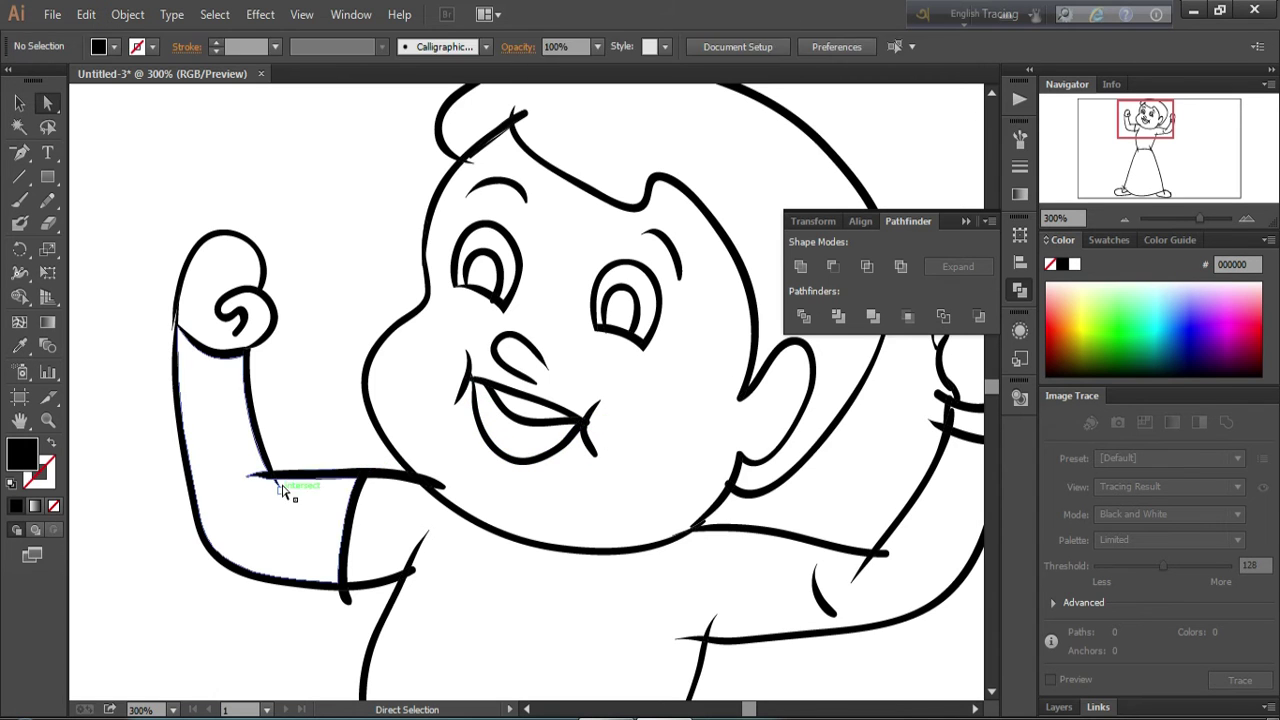
pyautogui.moveTo(240, 462); pyautogui.dragTo(275, 516)
pyautogui.press('Delete')
pyautogui.moveTo(490, 600); pyautogui.dragTo(410, 556)
pyautogui.press('Delete')
pyautogui.click(437, 483)
pyautogui.press('Delete')
pyautogui.click(856, 573)
pyautogui.press('Delete')
pyautogui.click(865, 587)
pyautogui.click(865, 587)
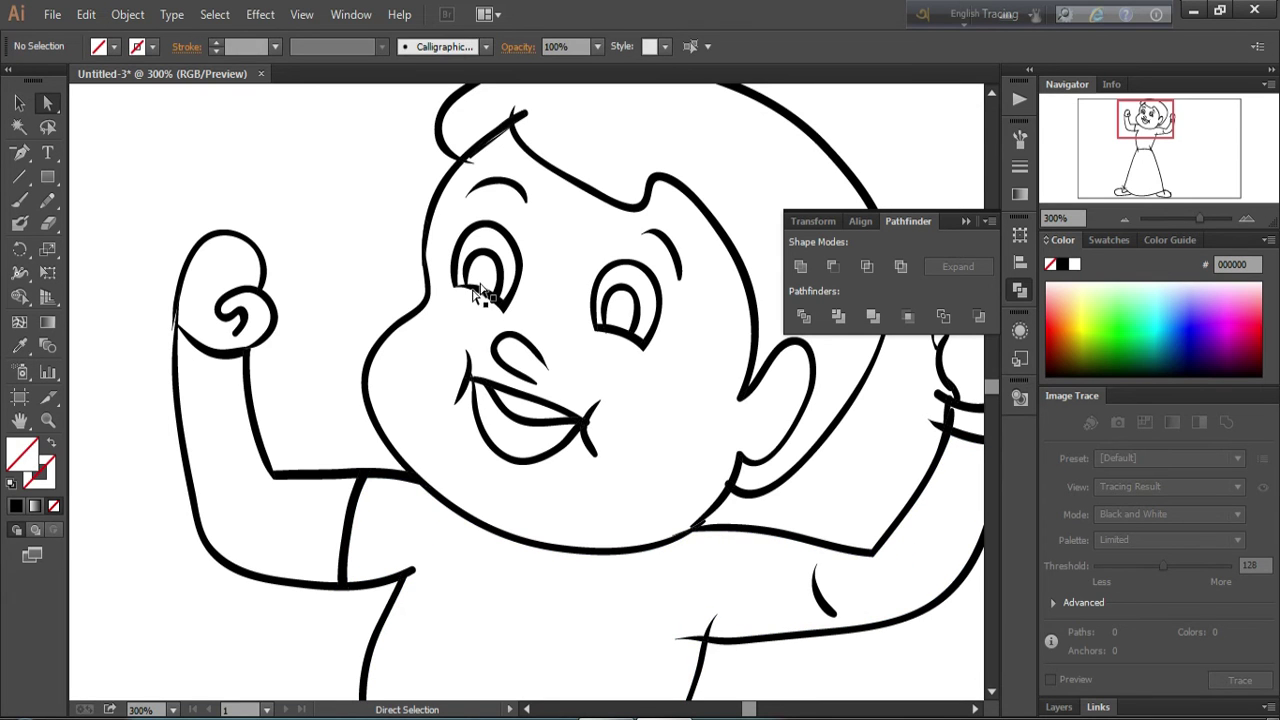
pyautogui.click(490, 186)
pyautogui.click(478, 172)
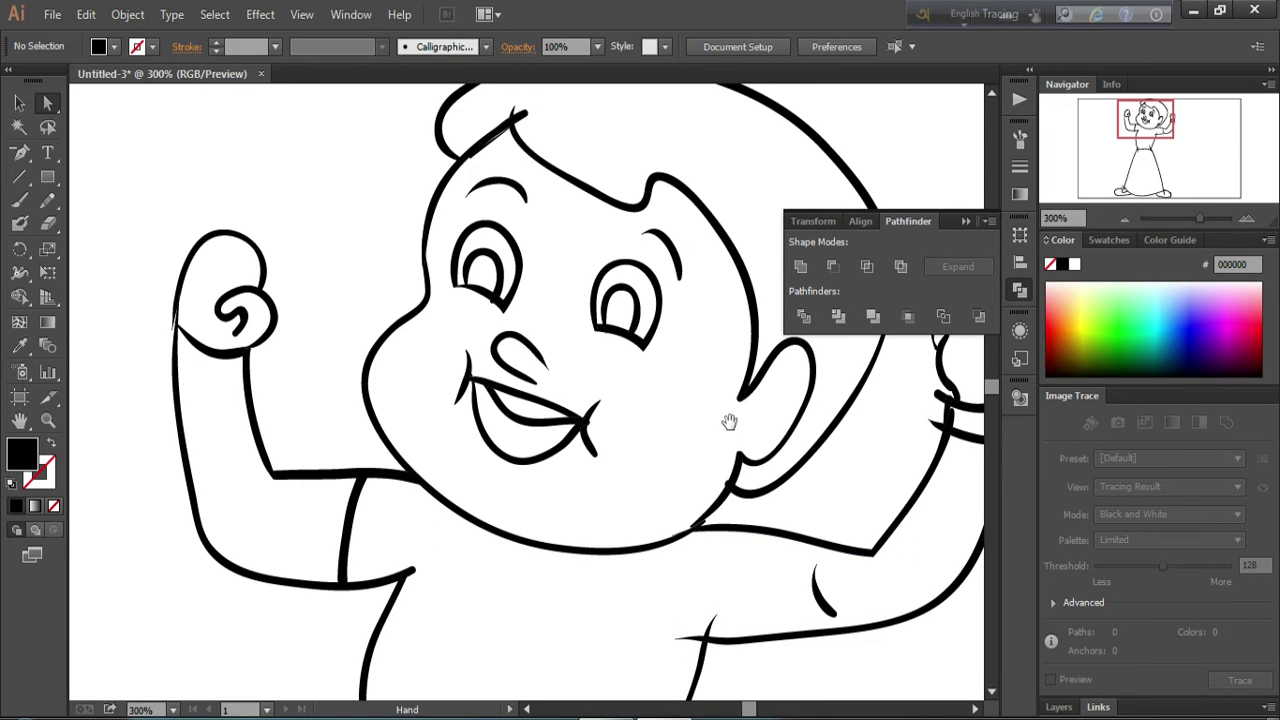
# Pan down to the feet, briefly clearing the fill and restoring it to black.
pyautogui.moveTo(729, 421); pyautogui.dragTo(420, 471)
pyautogui.click(623, 450)
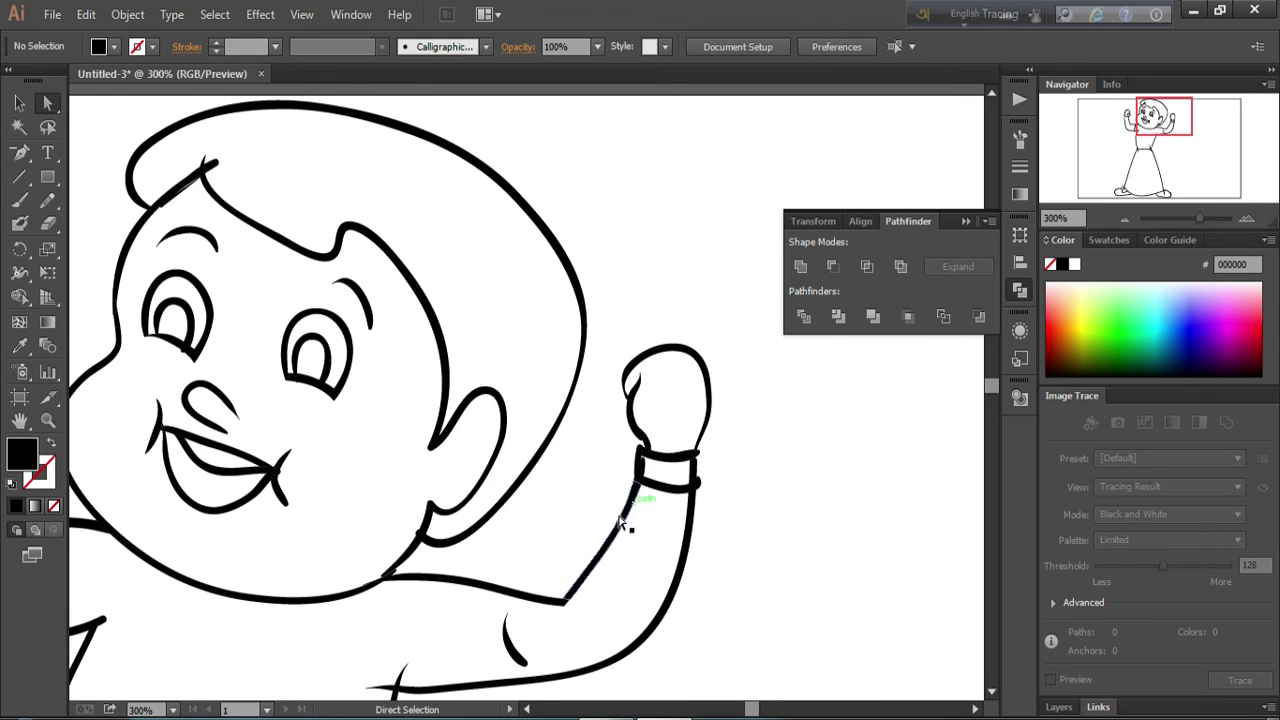
pyautogui.scroll(-5, 623, 523)
pyautogui.hscroll(-3, 686, 528)
pyautogui.click(623, 386)
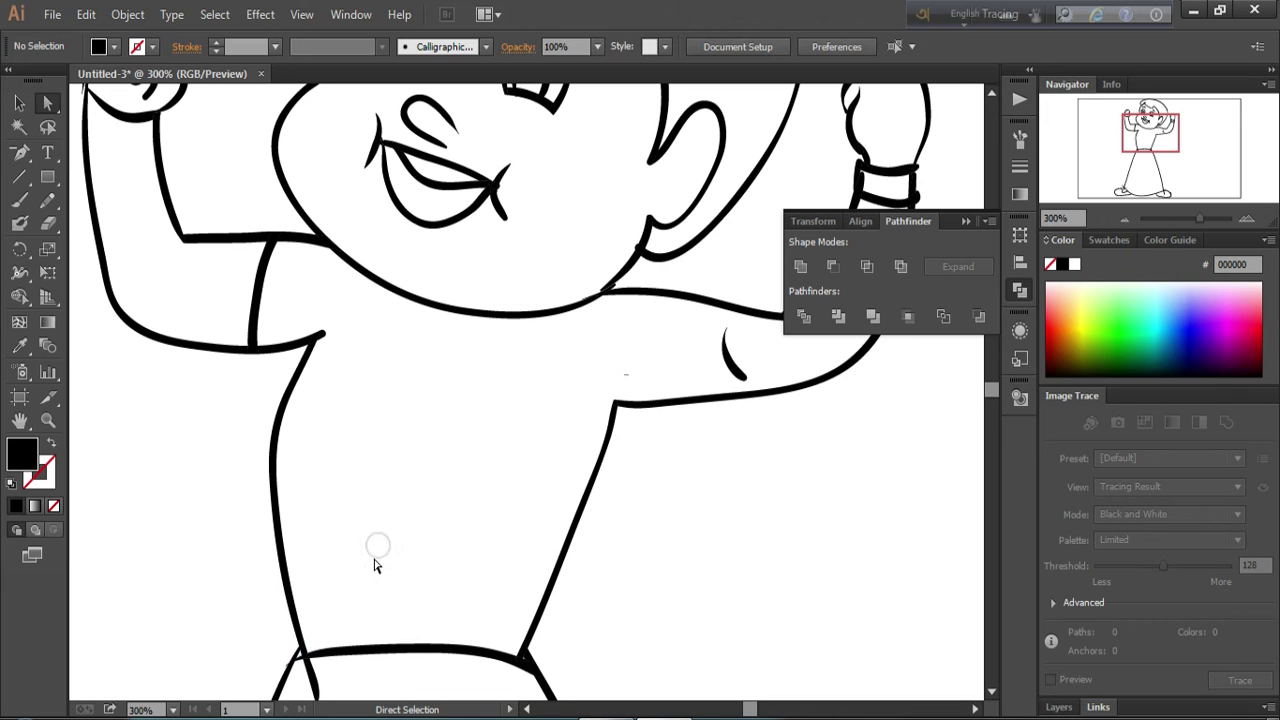
pyautogui.scroll(-5, 378, 400)
pyautogui.press('/')
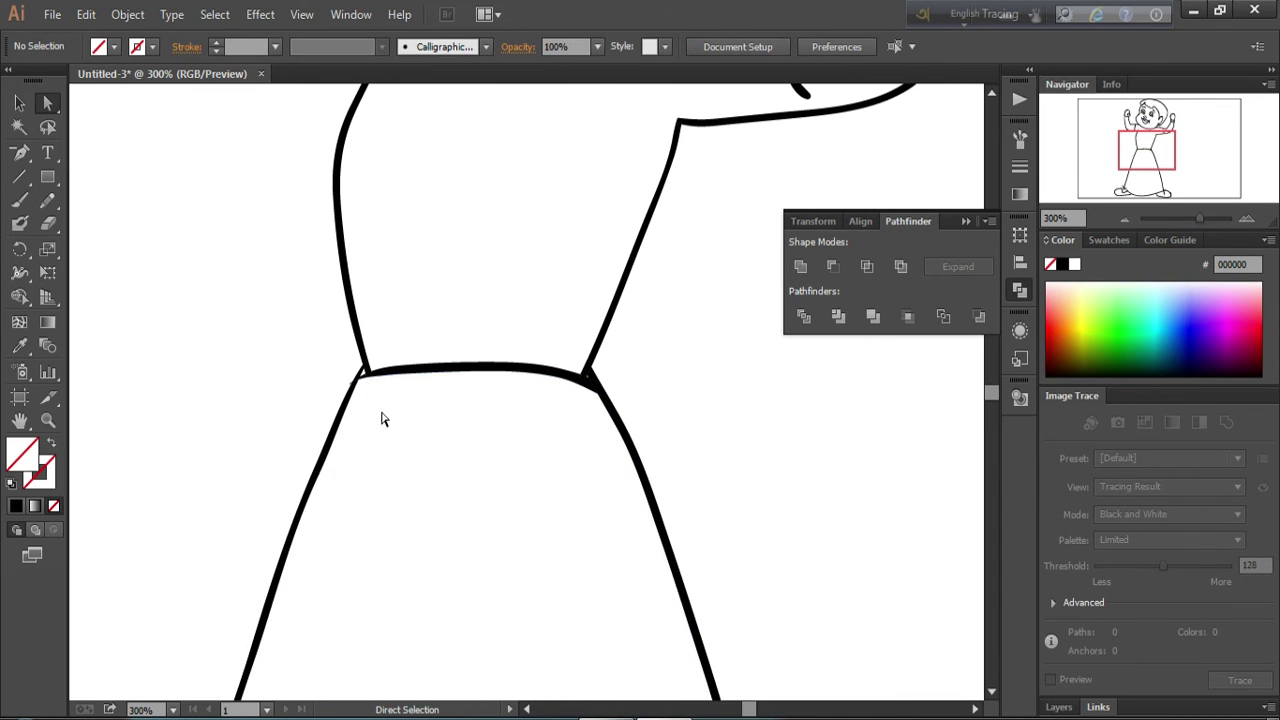
pyautogui.scroll(-5, 767, 430)
pyautogui.press(',')
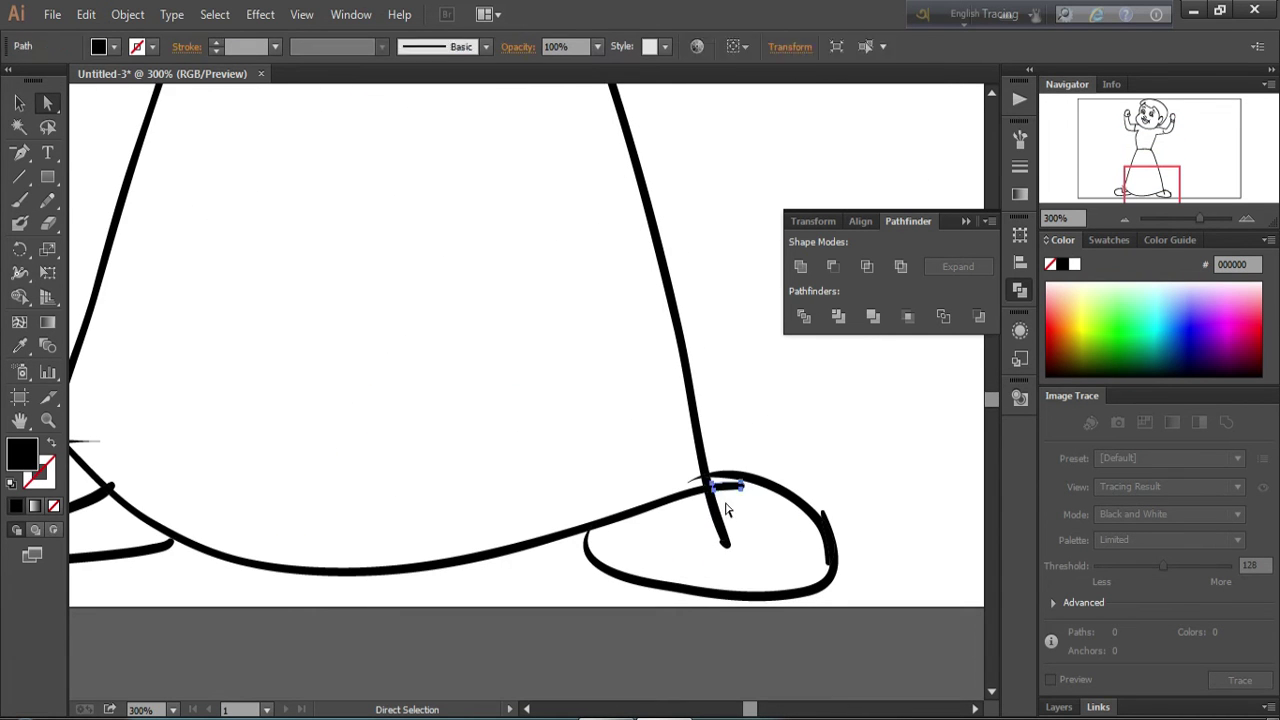
# Delete the stray stroke and curl by the feet, then scroll back up to the face.
pyautogui.click(716, 528)
pyautogui.click(733, 523)
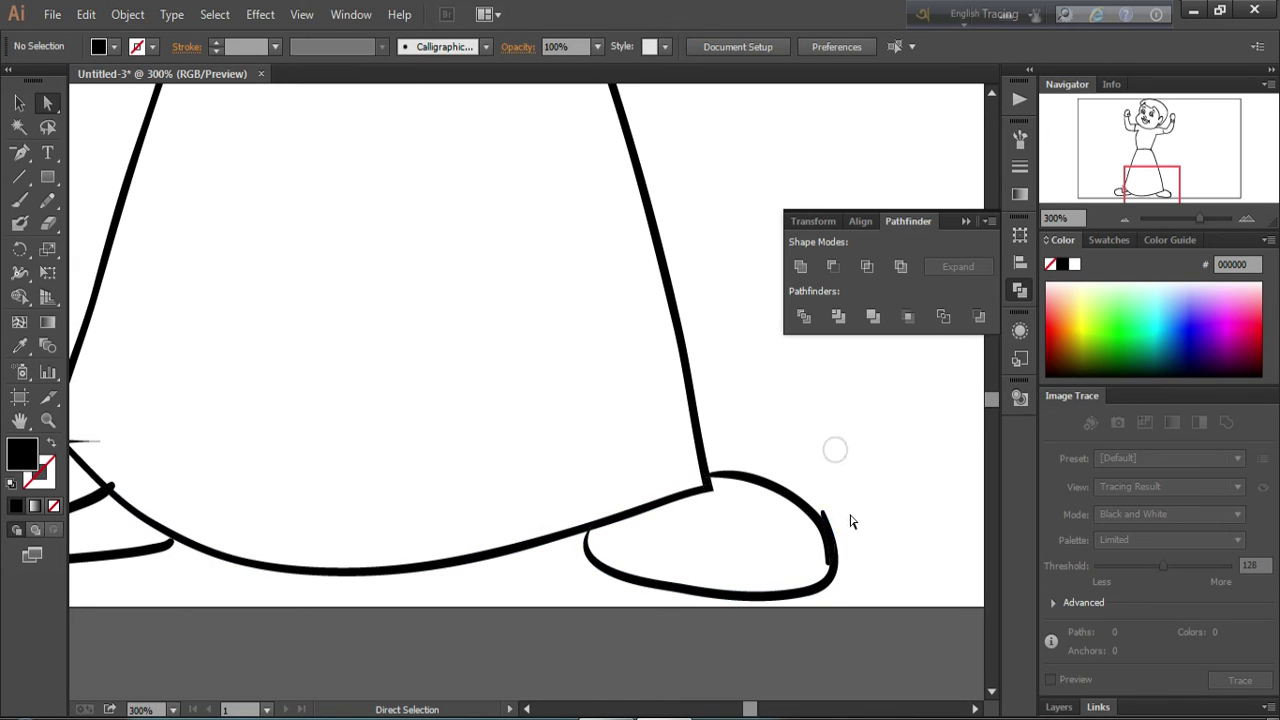
pyautogui.hscroll(-5, 500, 475)
pyautogui.click(424, 488)
pyautogui.press('Delete')
pyautogui.click(409, 434)
pyautogui.press('Delete')
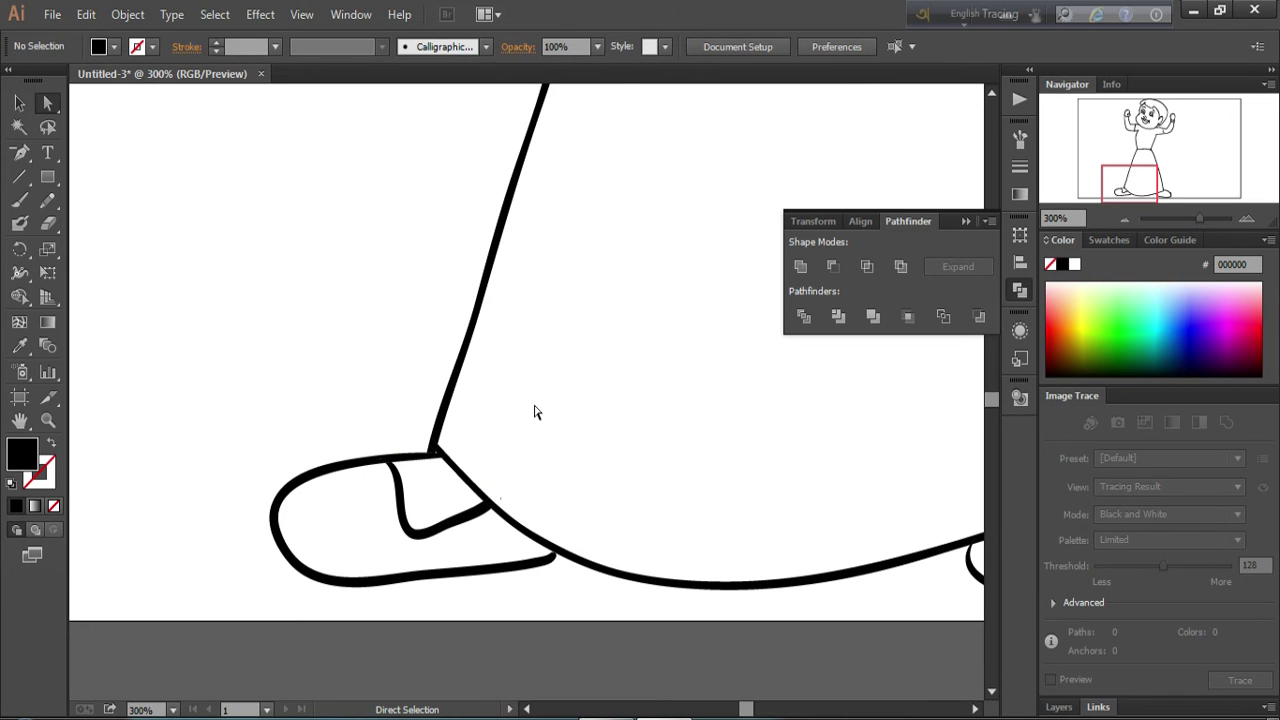
pyautogui.scroll(10, 534, 412)
pyautogui.scroll(8, 474, 520)
pyautogui.scroll(2, 563, 534)
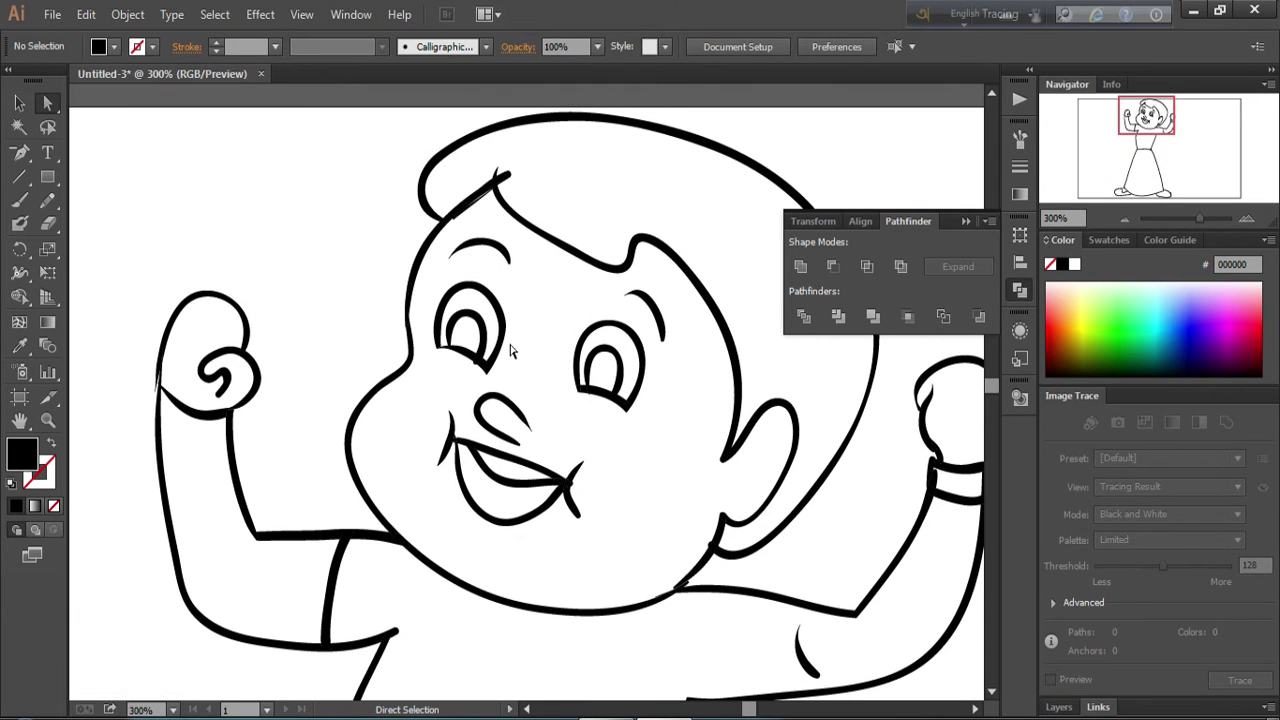
# Set the fill to orange EF9500 and switch to the Live Paint Bucket.
pyautogui.click(1071, 318)
pyautogui.click(1070, 332)
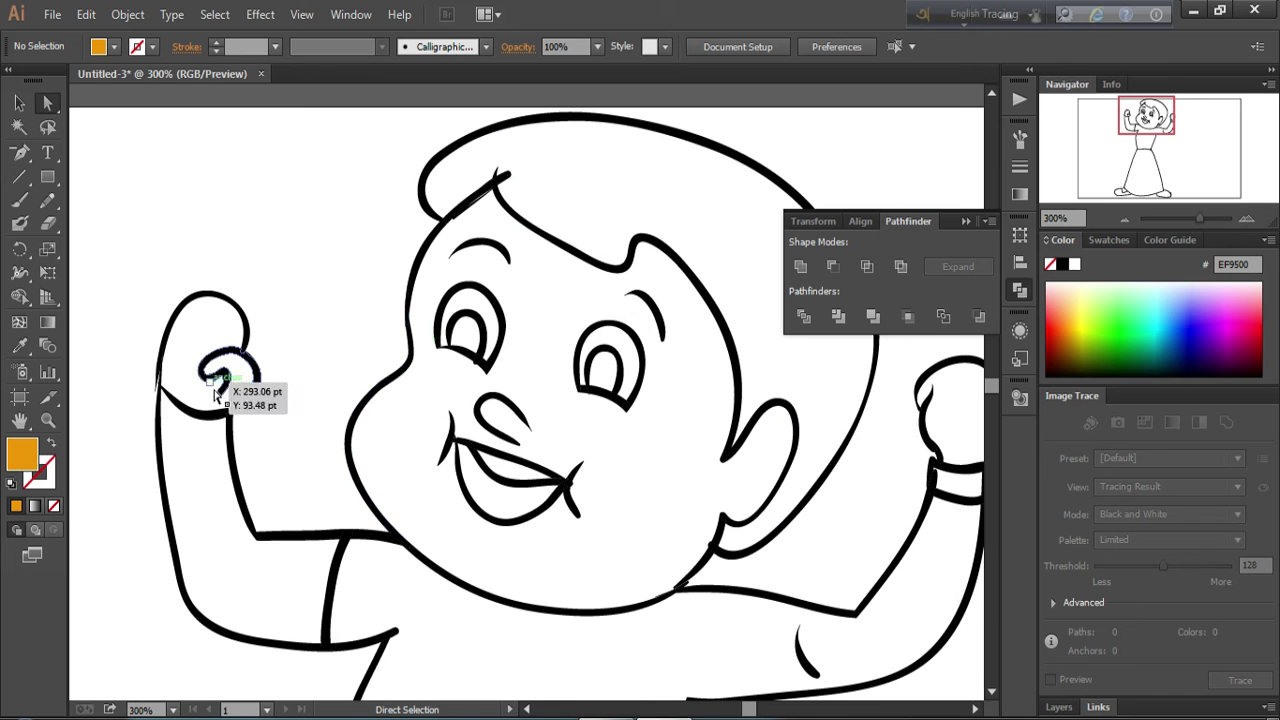
pyautogui.press('k')
pyautogui.hotkey('ctrl', 'k')
pyautogui.press('Escape')
pyautogui.press('k')
# Switch to the Painting workspace, add Layer 2 and target Layer 1's artwork.
pyautogui.click(351, 14)
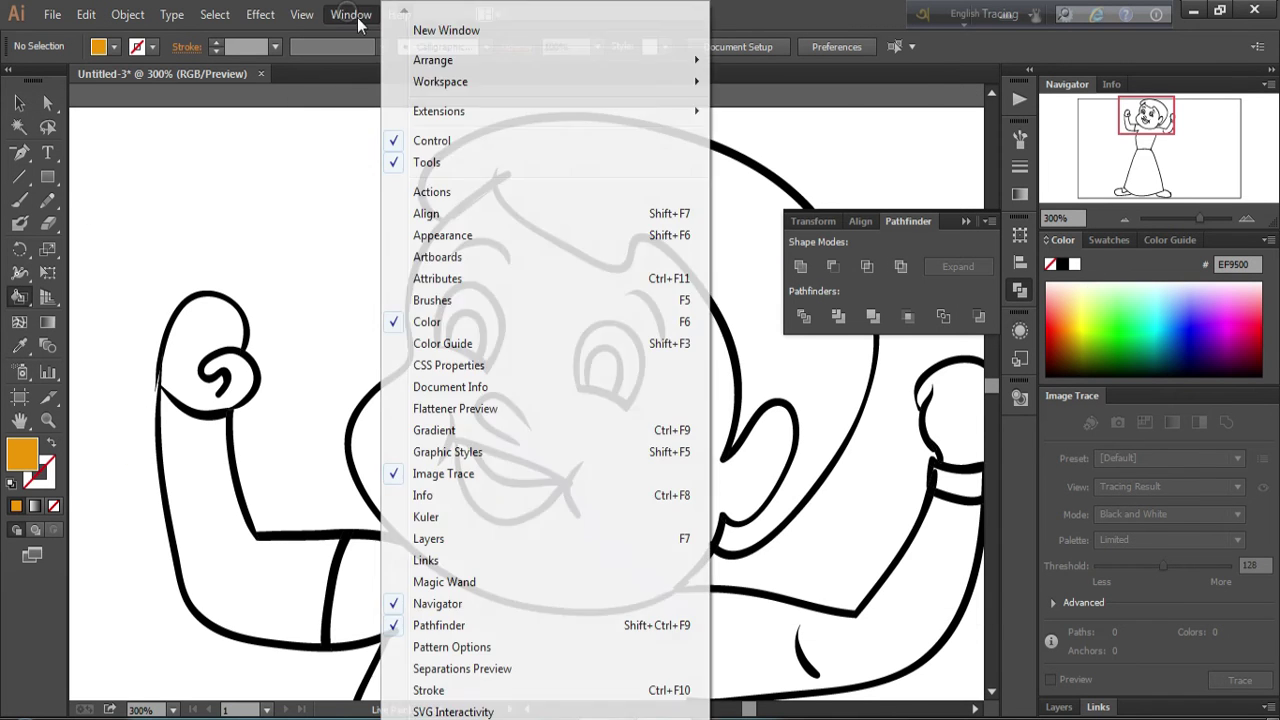
pyautogui.click(745, 140)
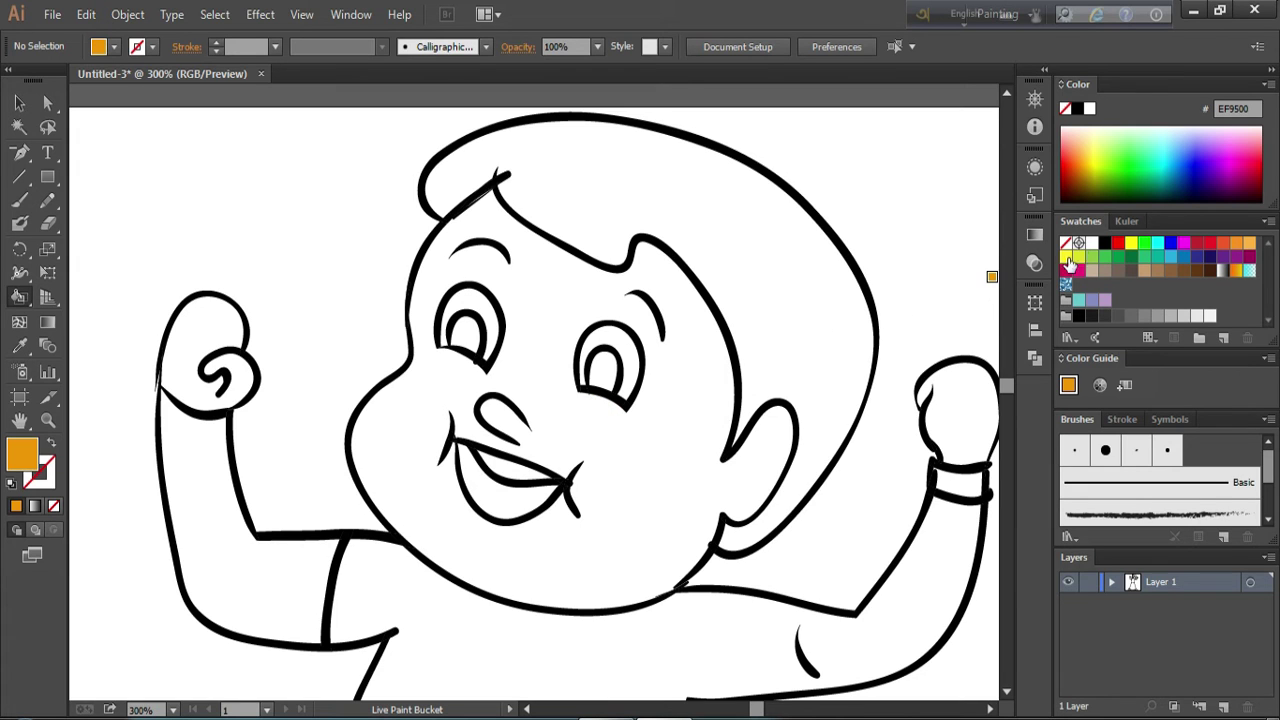
pyautogui.click(1224, 708)
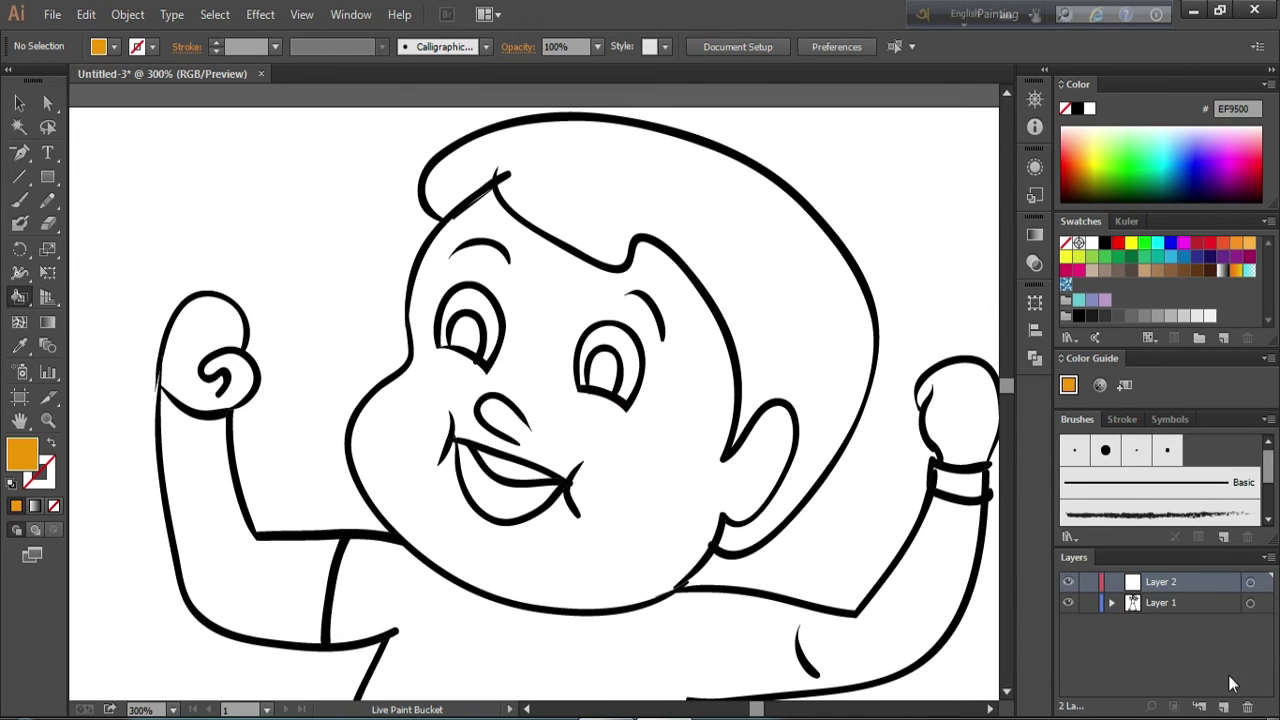
pyautogui.click(1250, 603)
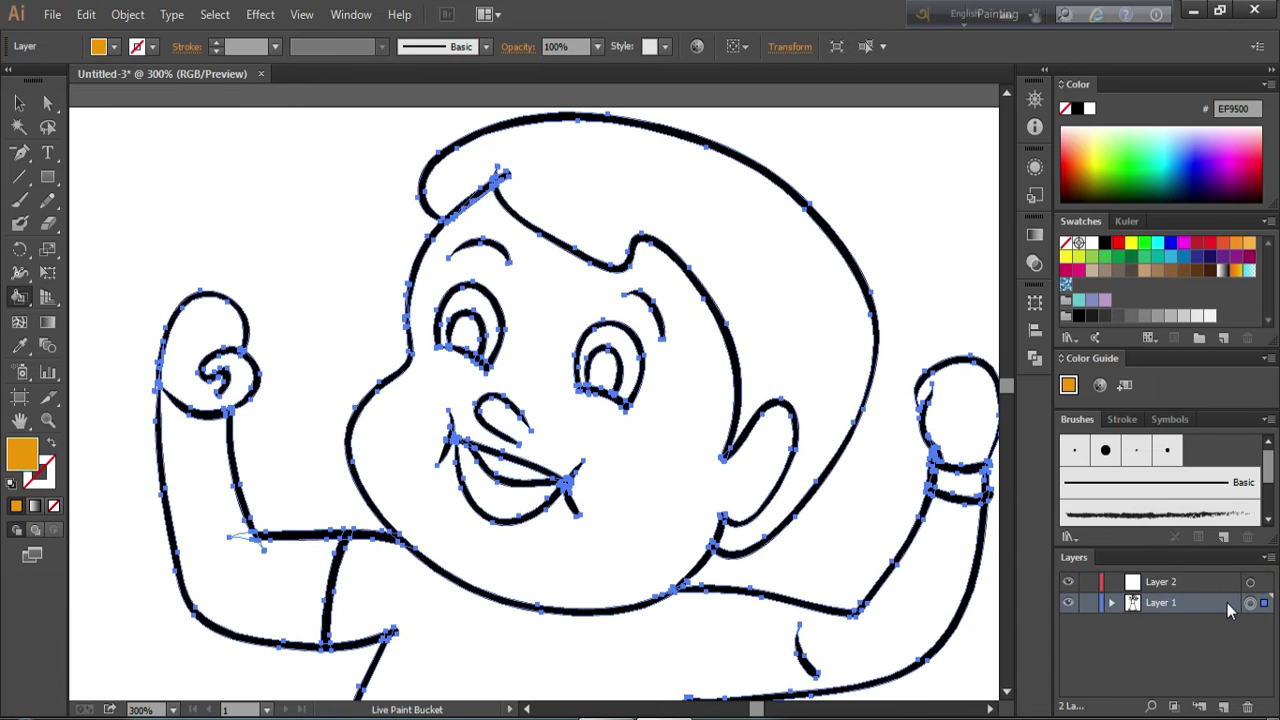
# Fill the boy's face with a peach skin colour, after trying lighter oranges.
pyautogui.click(555, 365)
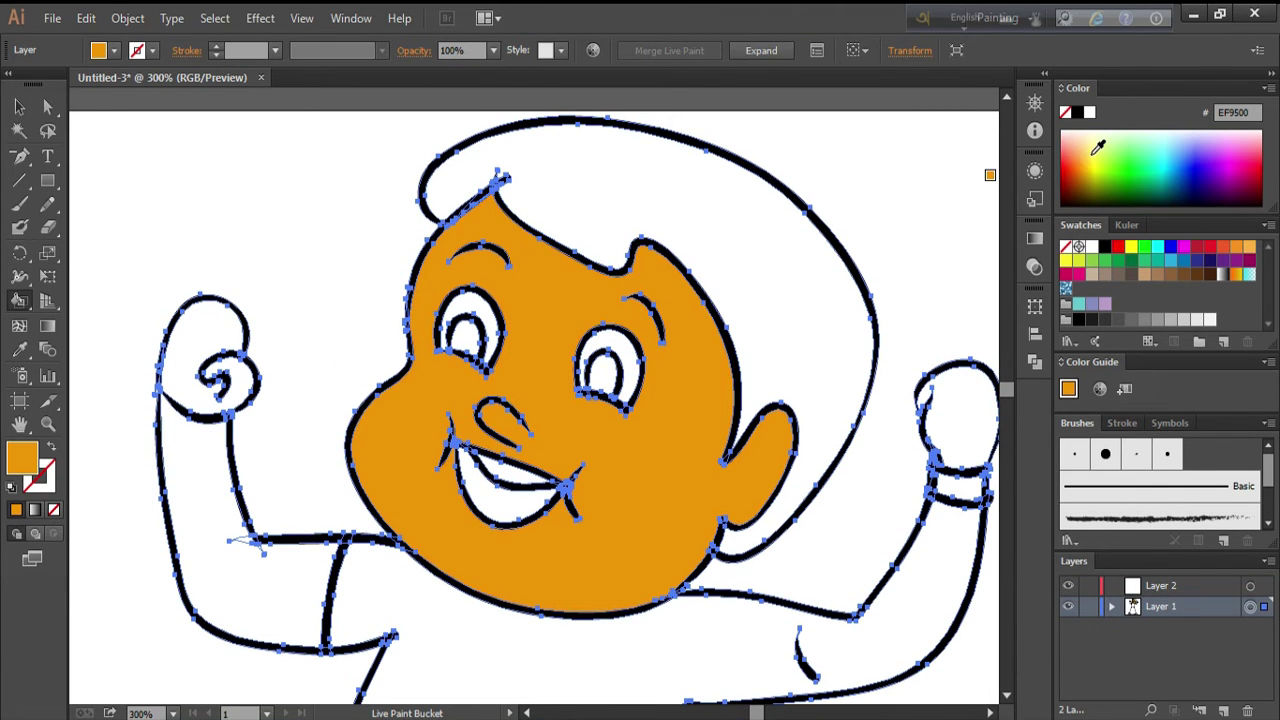
pyautogui.click(1094, 145)
pyautogui.click(1250, 250)
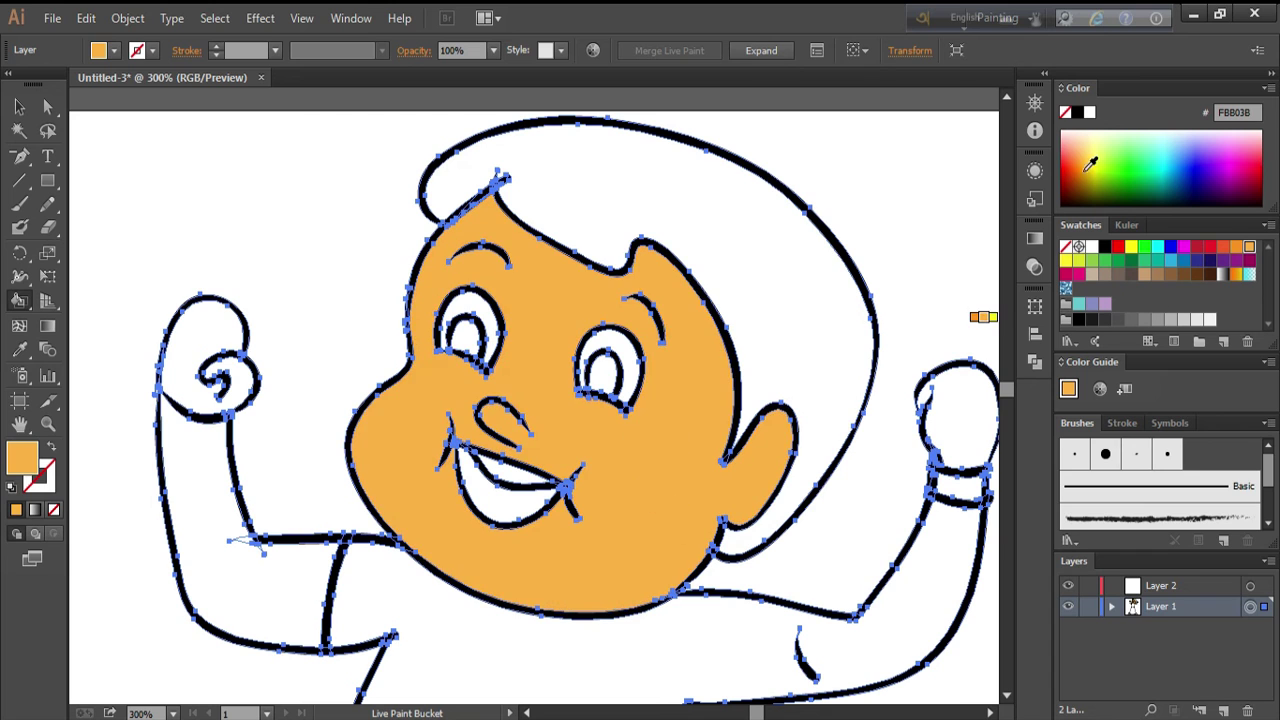
pyautogui.click(1094, 147)
pyautogui.click(1089, 143)
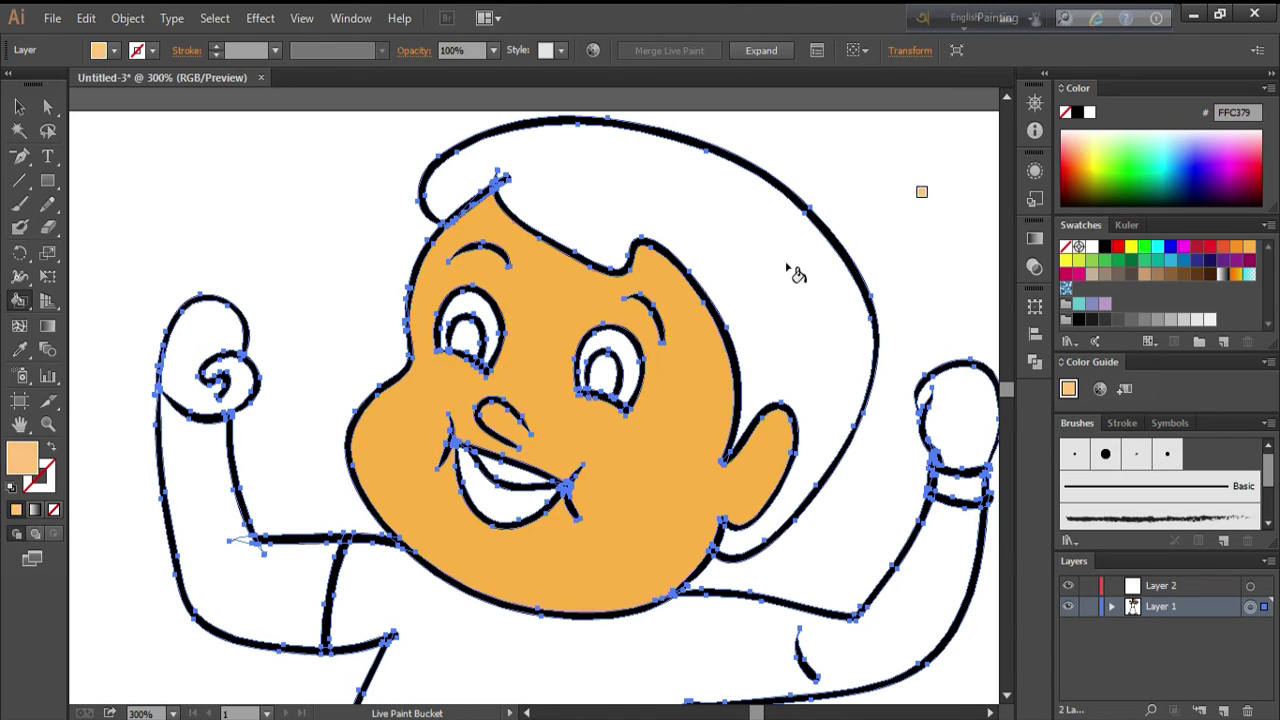
pyautogui.click(560, 316)
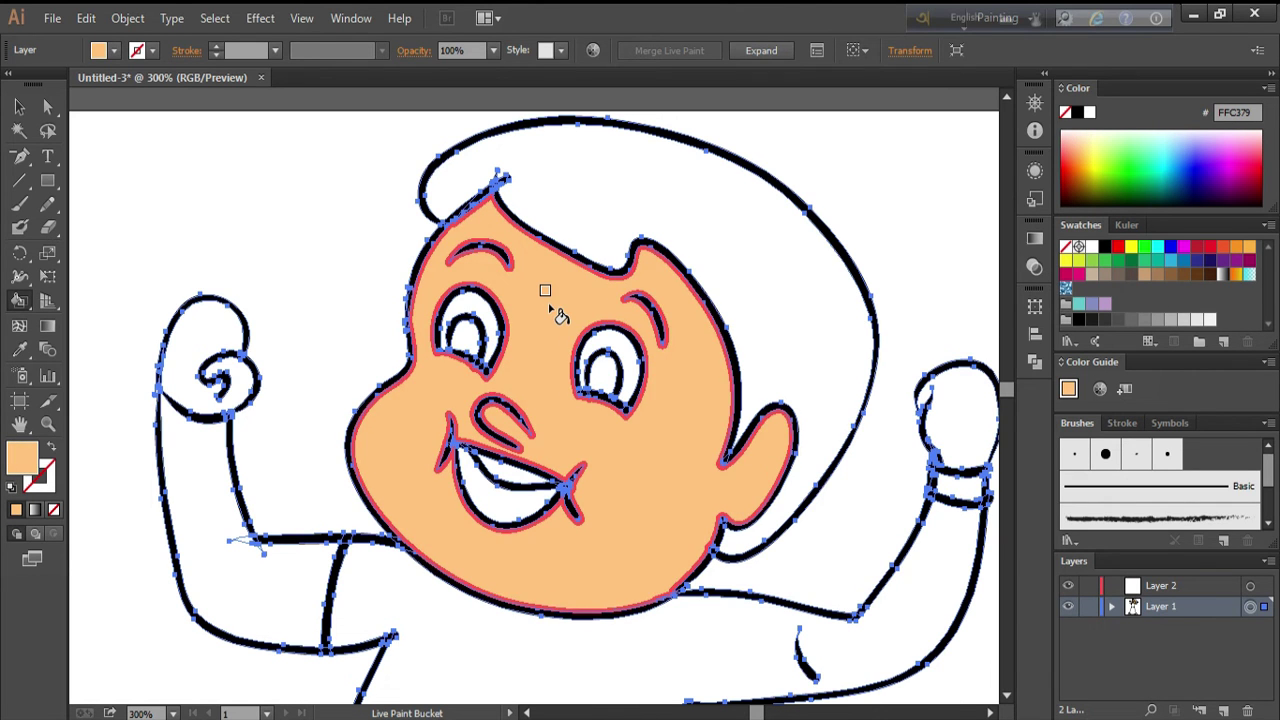
# Fill the arms, both fists and the torso with the same peach.
pyautogui.click(240, 485)
pyautogui.click(205, 350)
pyautogui.click(955, 410)
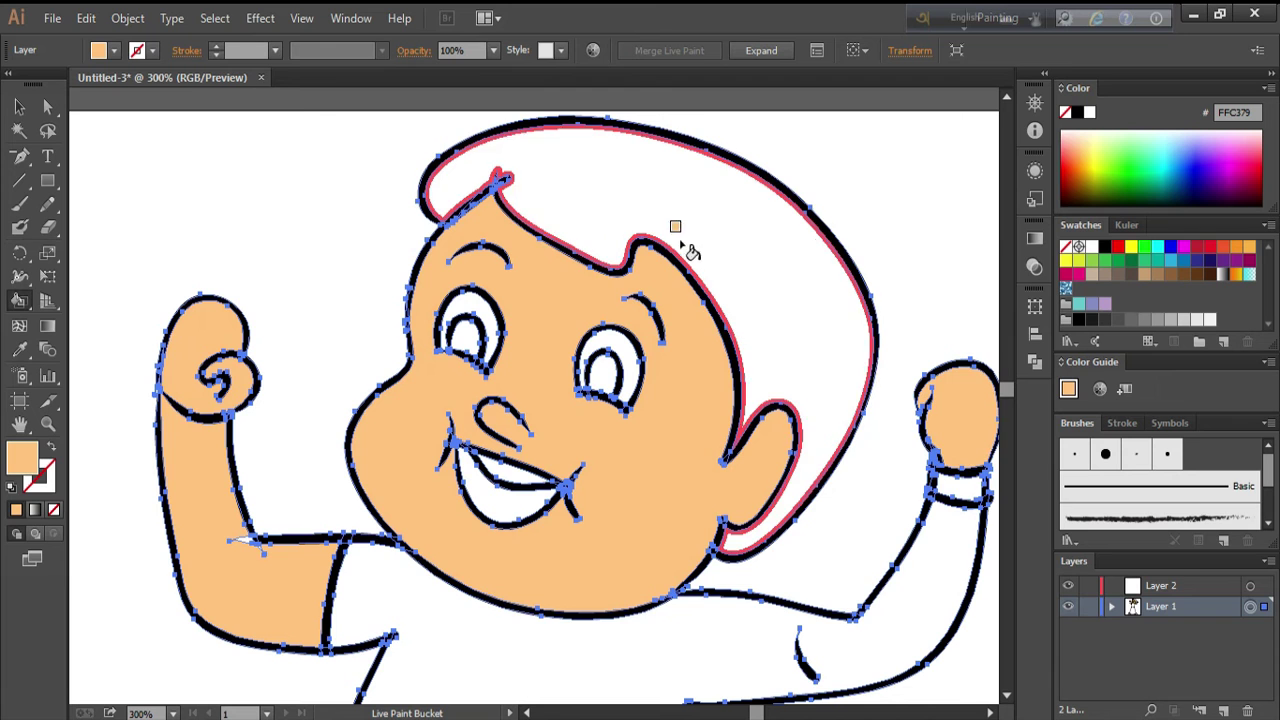
pyautogui.click(486, 671)
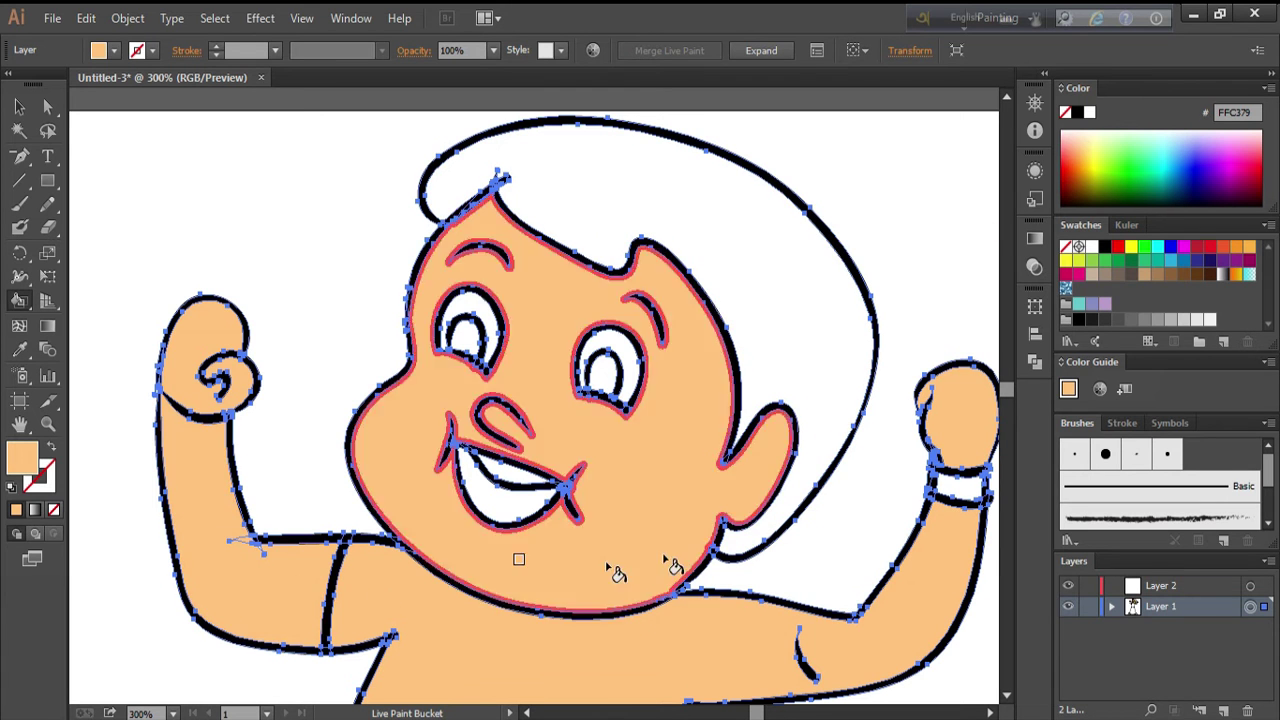
# Fill the dhoti orange, and the hair and both pupils dark brown.
pyautogui.moveTo(843, 543)
pyautogui.mouseDown()
pyautogui.moveTo(840, 451)
pyautogui.moveTo(860, 397)
pyautogui.mouseUp()
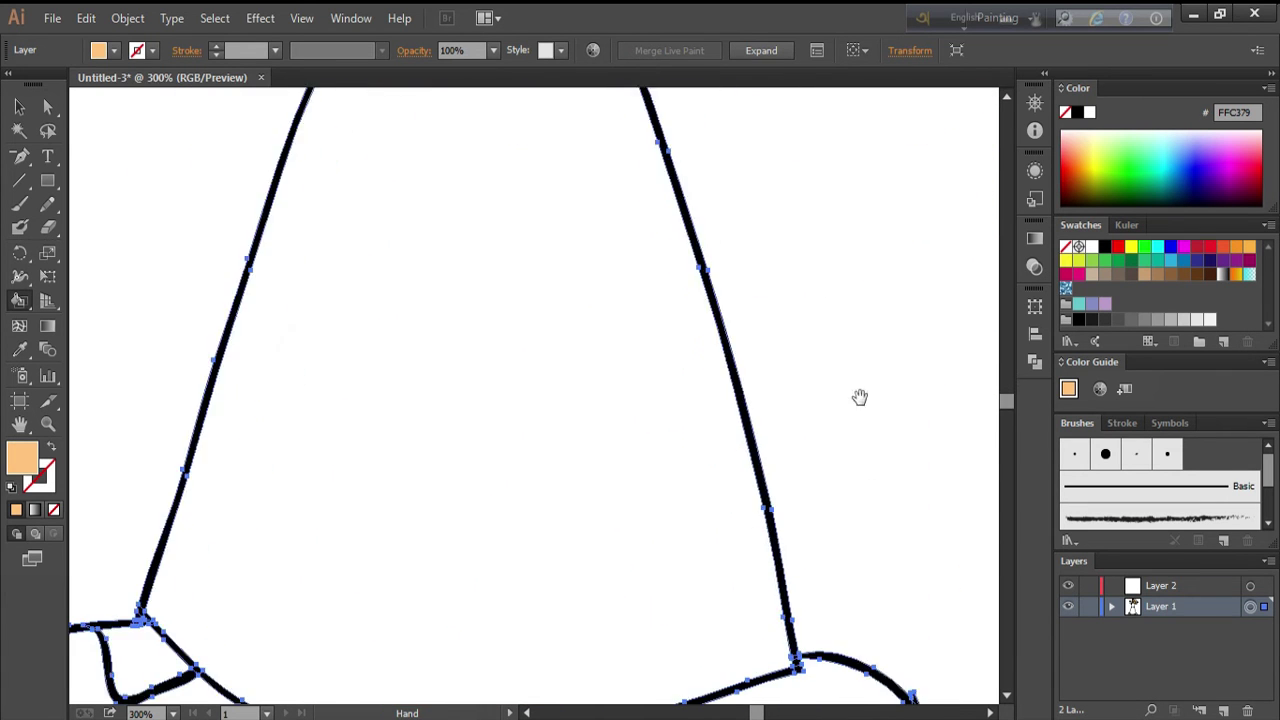
pyautogui.click(580, 466)
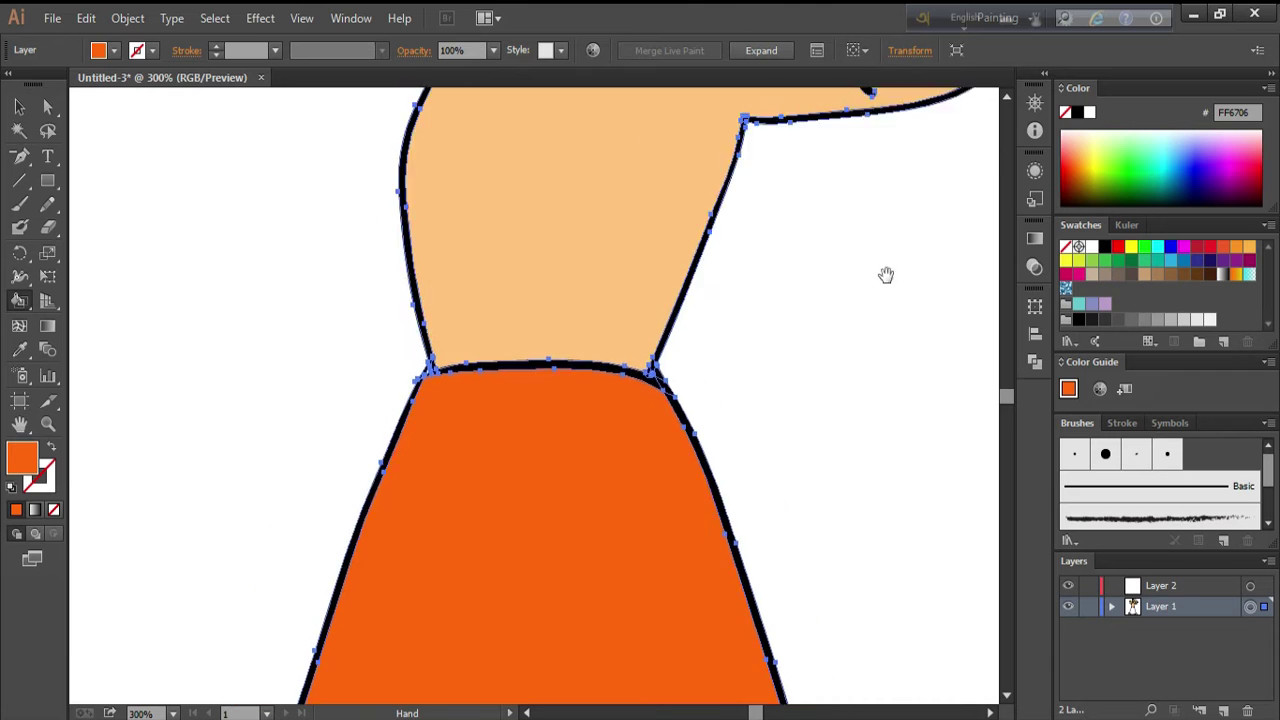
pyautogui.moveTo(886, 275); pyautogui.dragTo(880, 690)
pyautogui.click(800, 287)
pyautogui.click(594, 350)
pyautogui.click(458, 313)
# Fill the open mouth red and the right wristband yellow, then deselect.
pyautogui.press('Left')
pyautogui.press('Left')
pyautogui.click(500, 482)
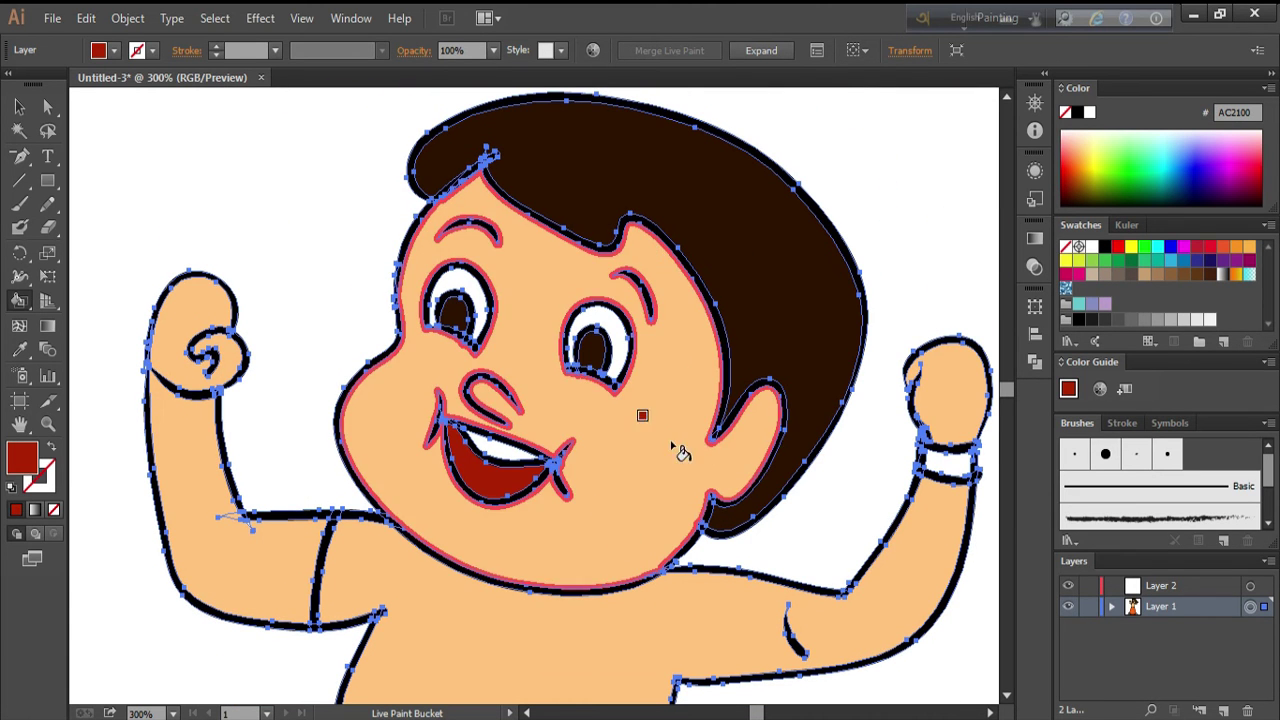
pyautogui.press('Right')
pyautogui.click(945, 463)
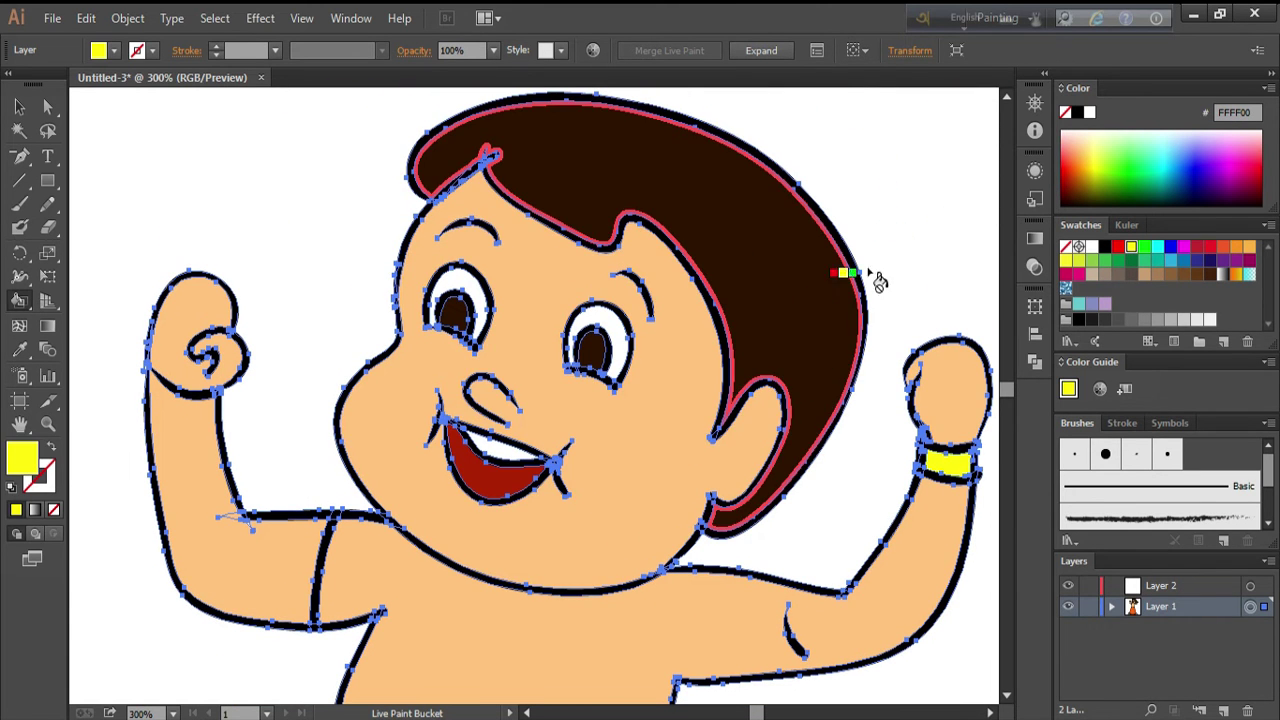
pyautogui.press('v')
pyautogui.click(200, 262)
# Paint a black curled hair tuft behind the head and a strand behind the neck.
pyautogui.press('-')
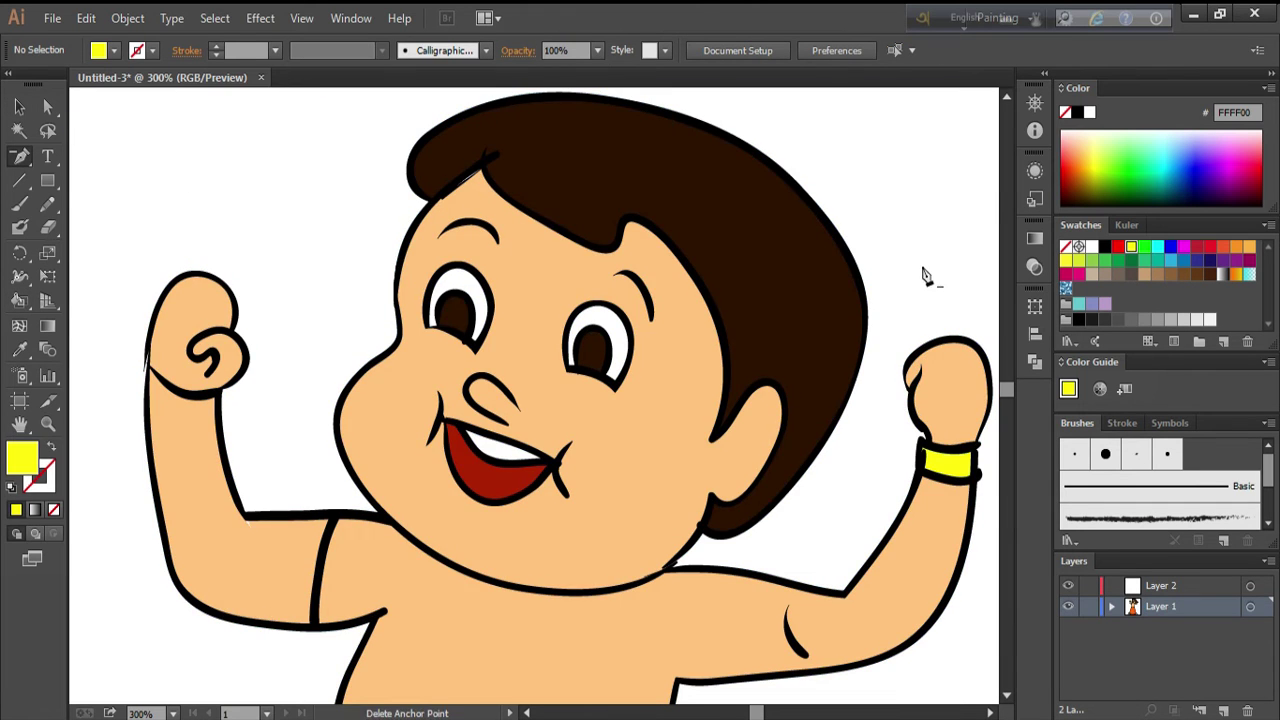
pyautogui.hotkey('ctrl', '-')
pyautogui.scroll(-2, 866, 491)
pyautogui.press('b')
pyautogui.click(1097, 203)
pyautogui.moveTo(733, 237); pyautogui.dragTo(788, 222)
pyautogui.hotkey('shift', 'x')
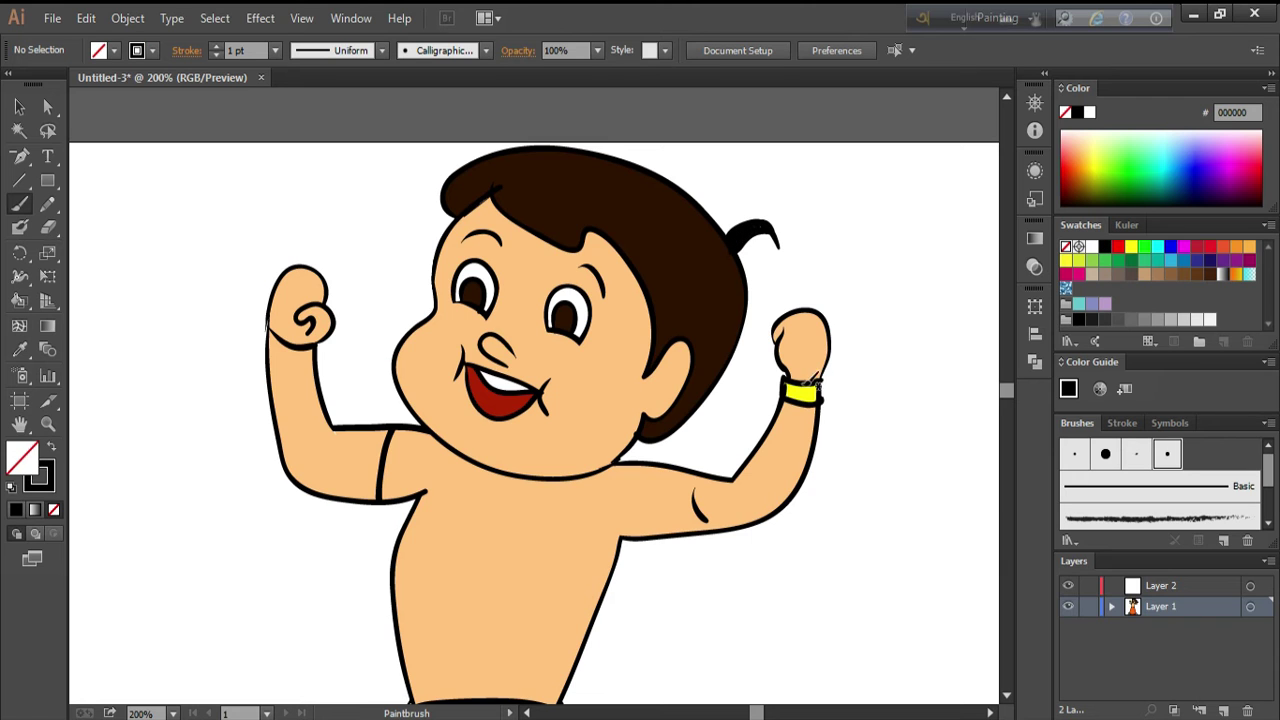
pyautogui.moveTo(655, 440); pyautogui.dragTo(706, 436)
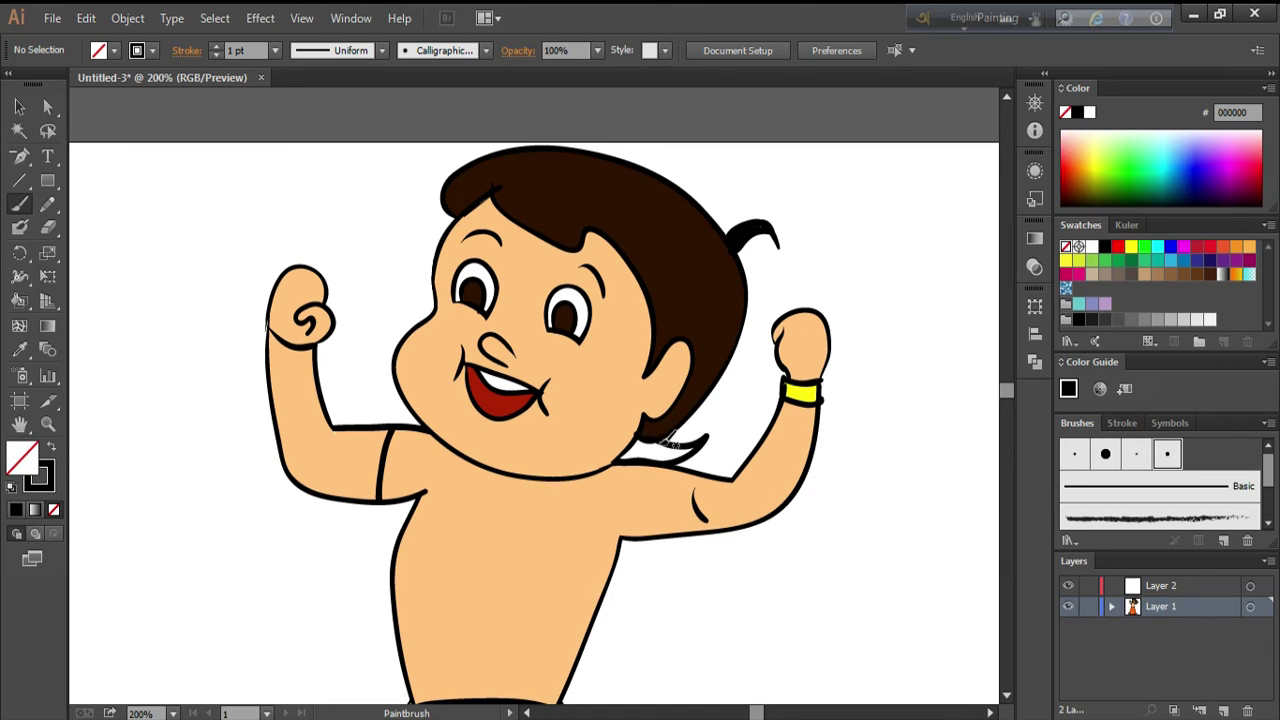
# Add the new strokes to the Live Paint group and dismiss the merge alerts.
pyautogui.press('k')
pyautogui.hotkey('ctrl', 'a')
pyautogui.click(660, 450)
pyautogui.press('Return')
pyautogui.click(655, 444)
pyautogui.press('Return')
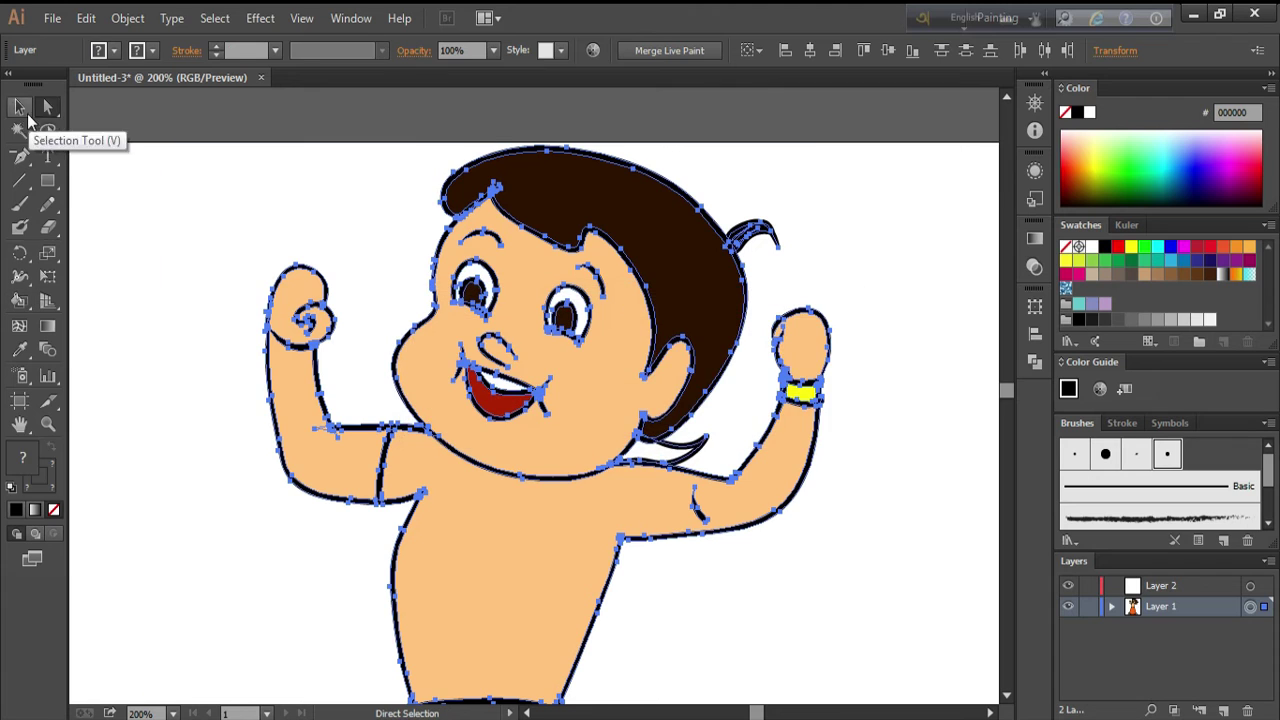
pyautogui.hotkey('ctrl', 'shift', 'a')
pyautogui.press('b')
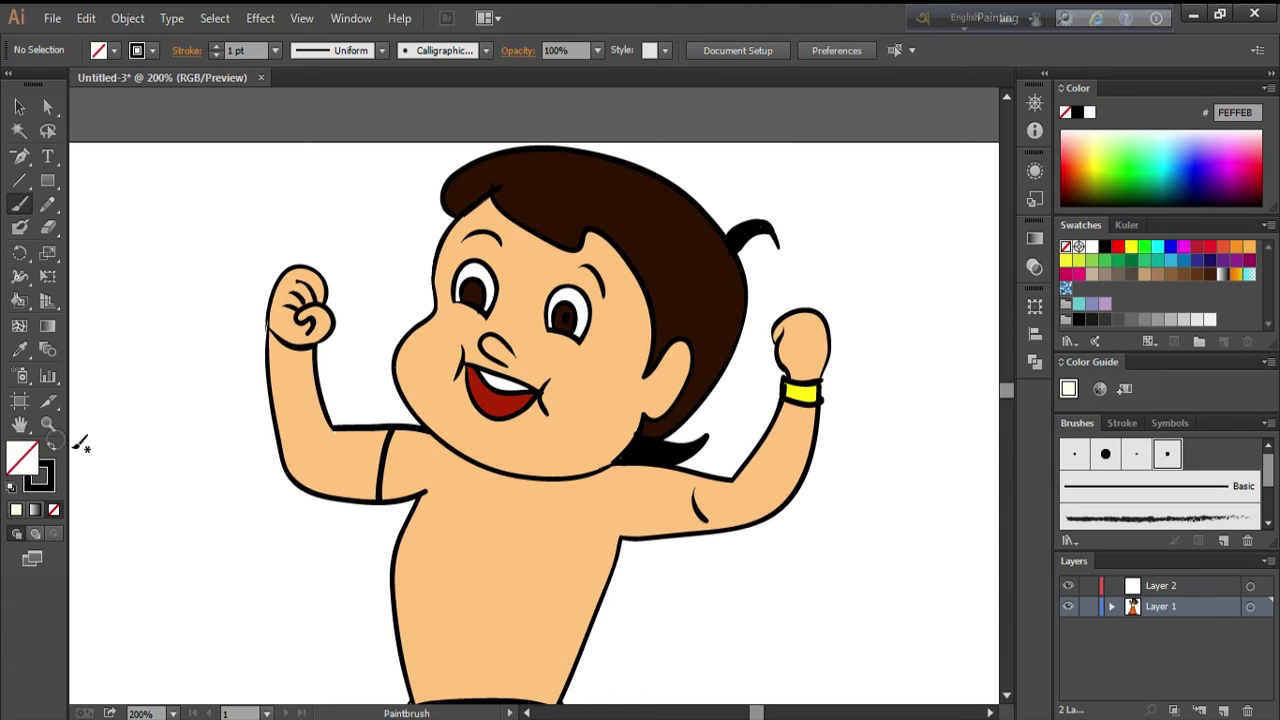
# Draw a black curved contour line on the chest, after trying a white stroke.
pyautogui.click(52, 445)
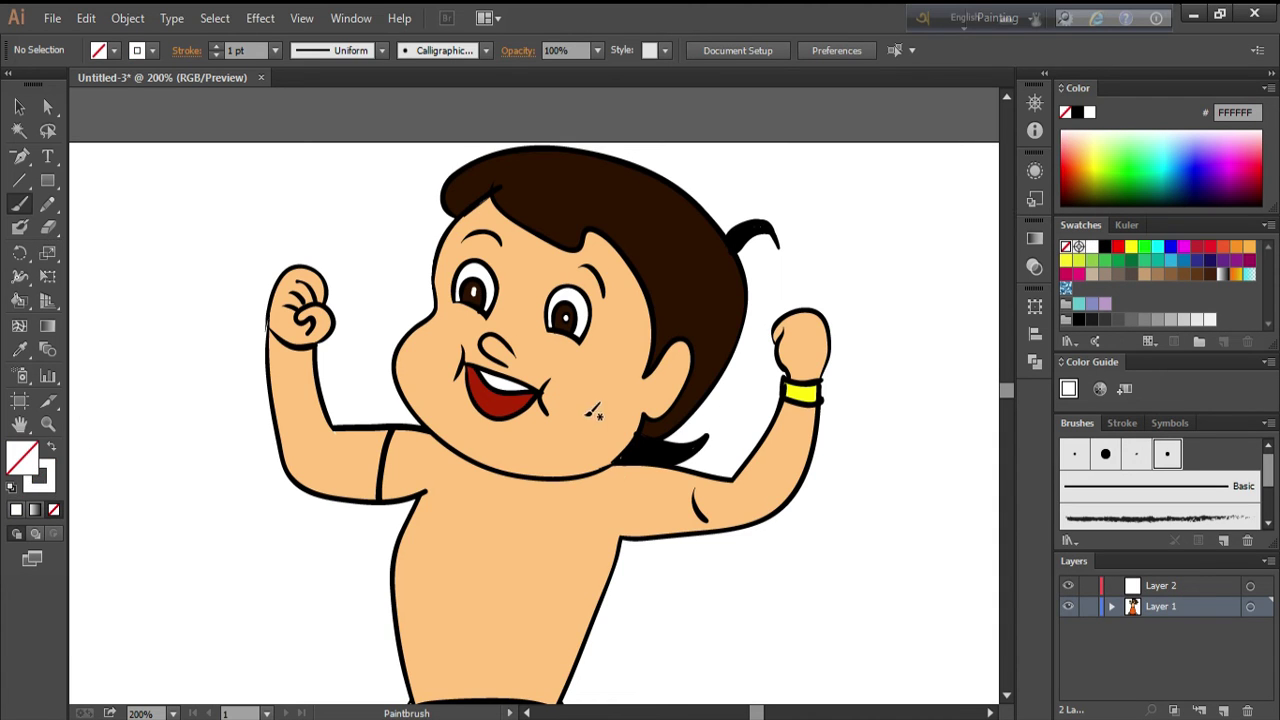
pyautogui.scroll(-2, 838, 517)
pyautogui.hotkey('ctrl', 'z')
pyautogui.hotkey('ctrl', 'z')
pyautogui.hotkey('ctrl', 'shift', 'z')
pyautogui.hotkey('ctrl', 'z')
pyautogui.hotkey('ctrl', 'z')
pyautogui.hotkey('ctrl', 'shift', 'a')
pyautogui.click(1082, 206)
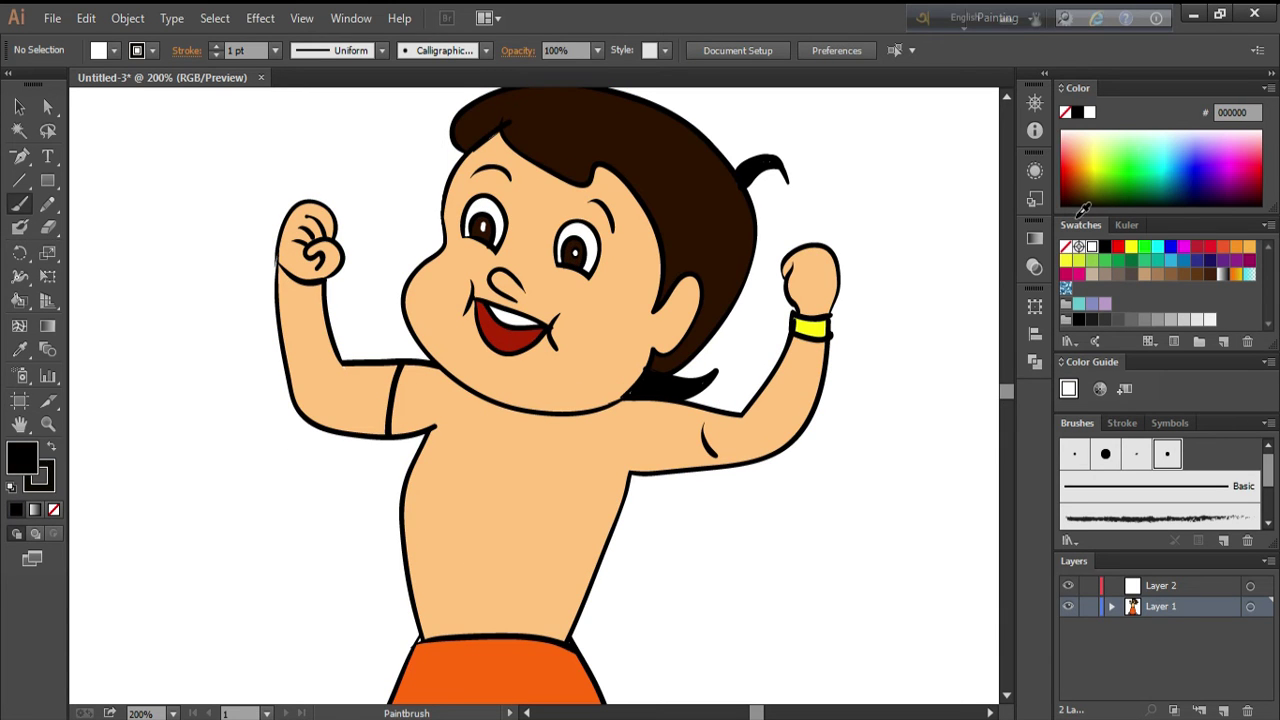
pyautogui.moveTo(452, 520); pyautogui.dragTo(530, 540)
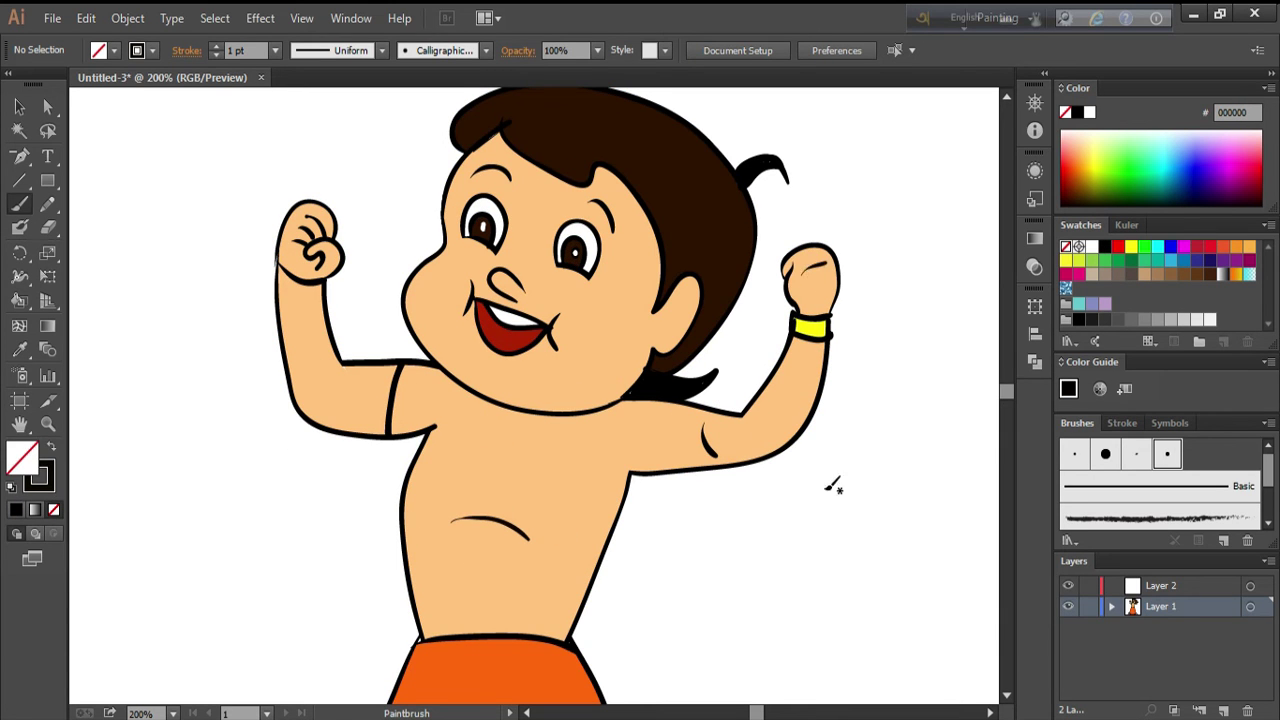
# Fill both shoes black with the Live Paint Bucket.
pyautogui.scroll(-5, 810, 528)
pyautogui.press('x')
pyautogui.press('x')
pyautogui.click(51, 447)
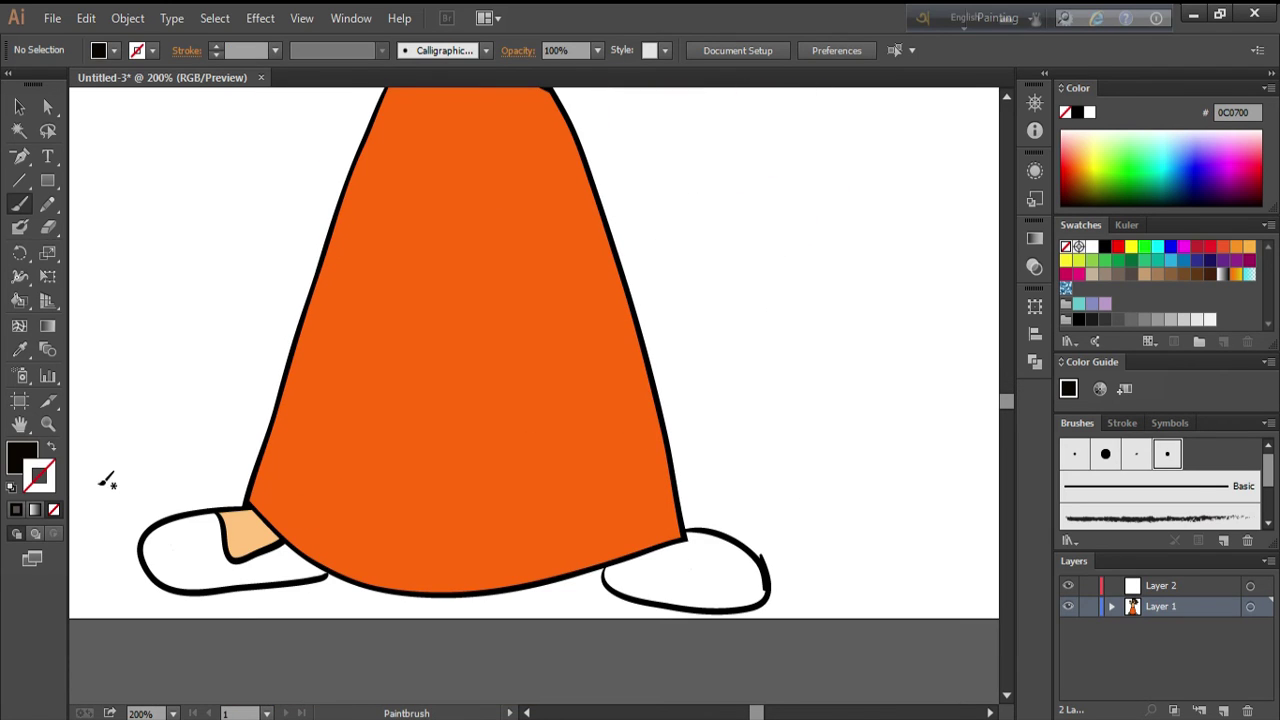
pyautogui.press('k')
pyautogui.click(300, 572)
pyautogui.click(690, 575)
pyautogui.moveTo(768, 277); pyautogui.dragTo(781, 400)
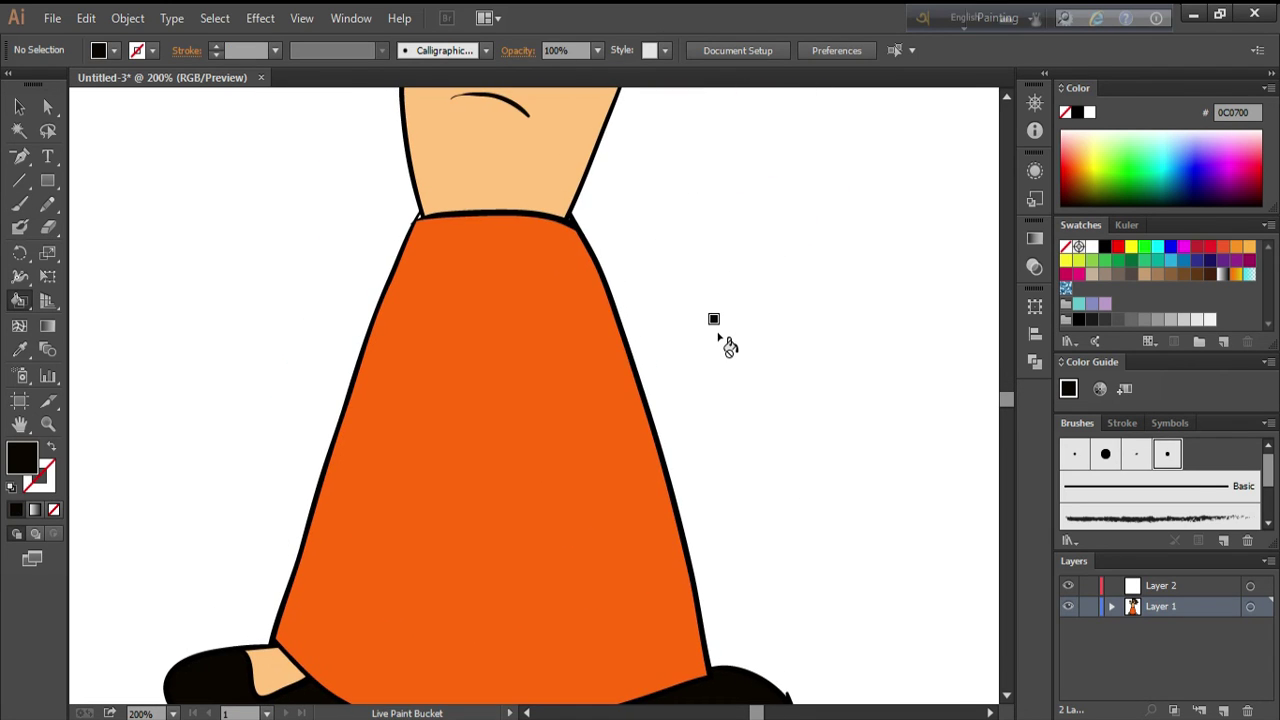
# Paint black fold lines running down the dhoti from the waistband.
pyautogui.press('b')
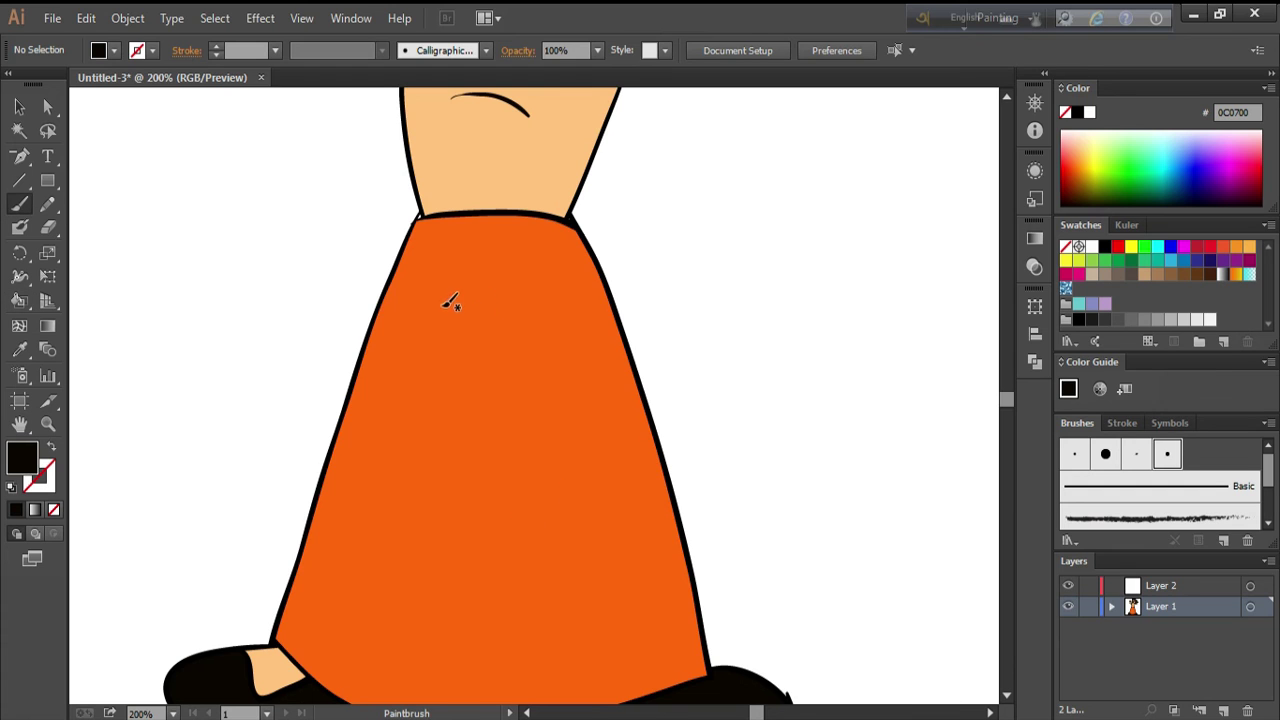
pyautogui.moveTo(484, 216)
pyautogui.mouseDown()
pyautogui.moveTo(446, 652)
pyautogui.moveTo(559, 650)
pyautogui.mouseUp()
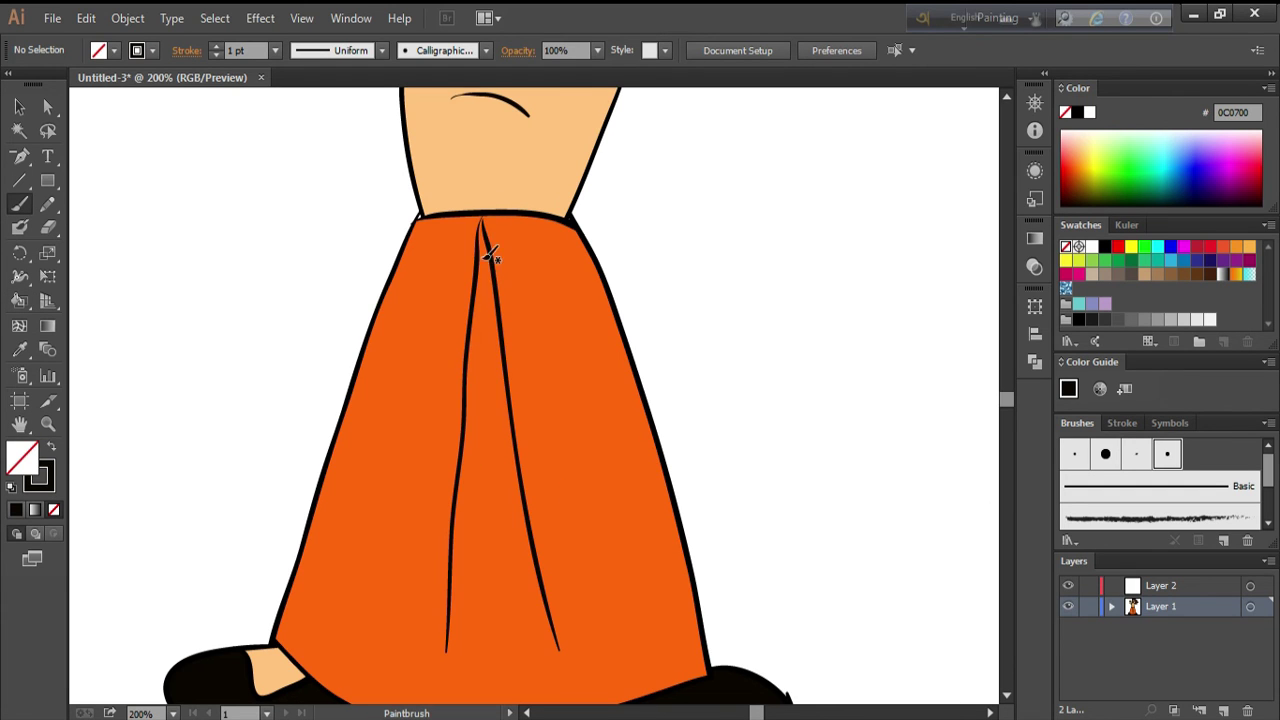
pyautogui.moveTo(485, 218); pyautogui.dragTo(502, 660)
# Add another fold stroke to the dhoti and set the fill to yellow.
pyautogui.moveTo(488, 222)
pyautogui.mouseDown()
pyautogui.moveTo(584, 432)
pyautogui.moveTo(390, 470)
pyautogui.mouseUp()
pyautogui.moveTo(863, 268); pyautogui.dragTo(875, 600)
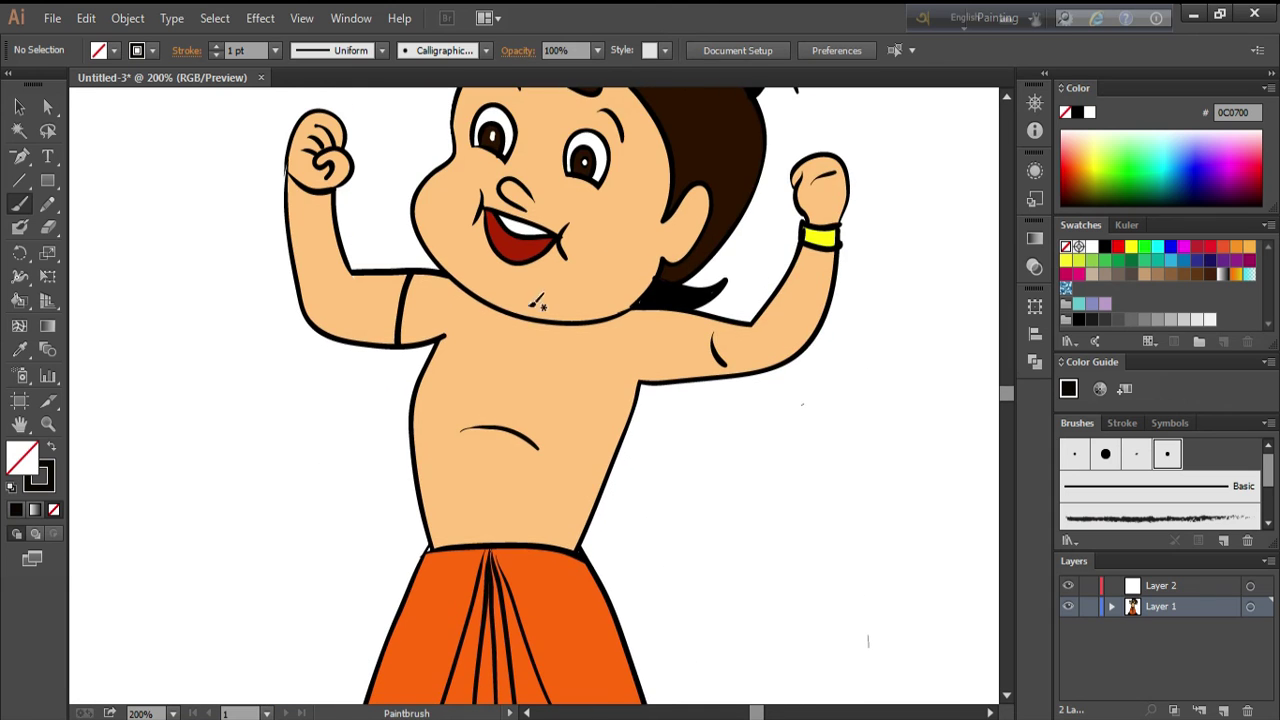
pyautogui.press(',')
pyautogui.press('/')
pyautogui.press(',')
# Set a yellow-green stroke with no fill and zoom out to 150%.
pyautogui.hotkey('shift', 'x')
pyautogui.click(1100, 175)
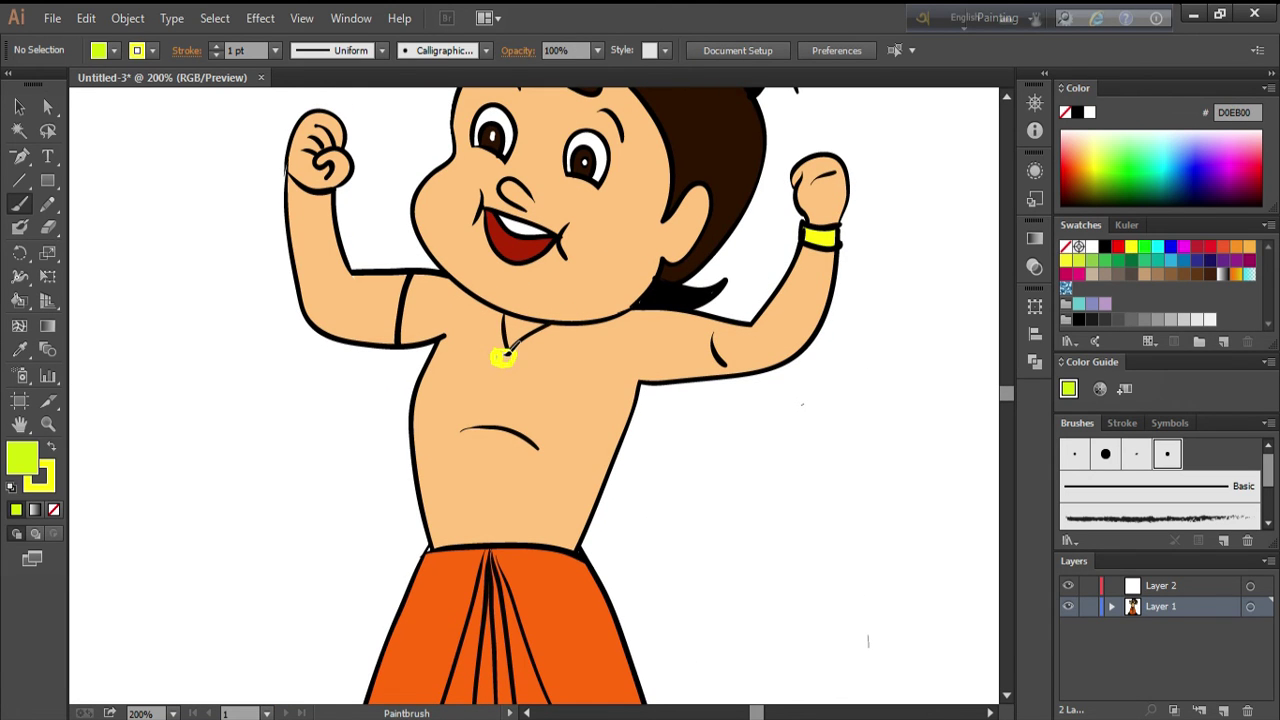
pyautogui.press('/')
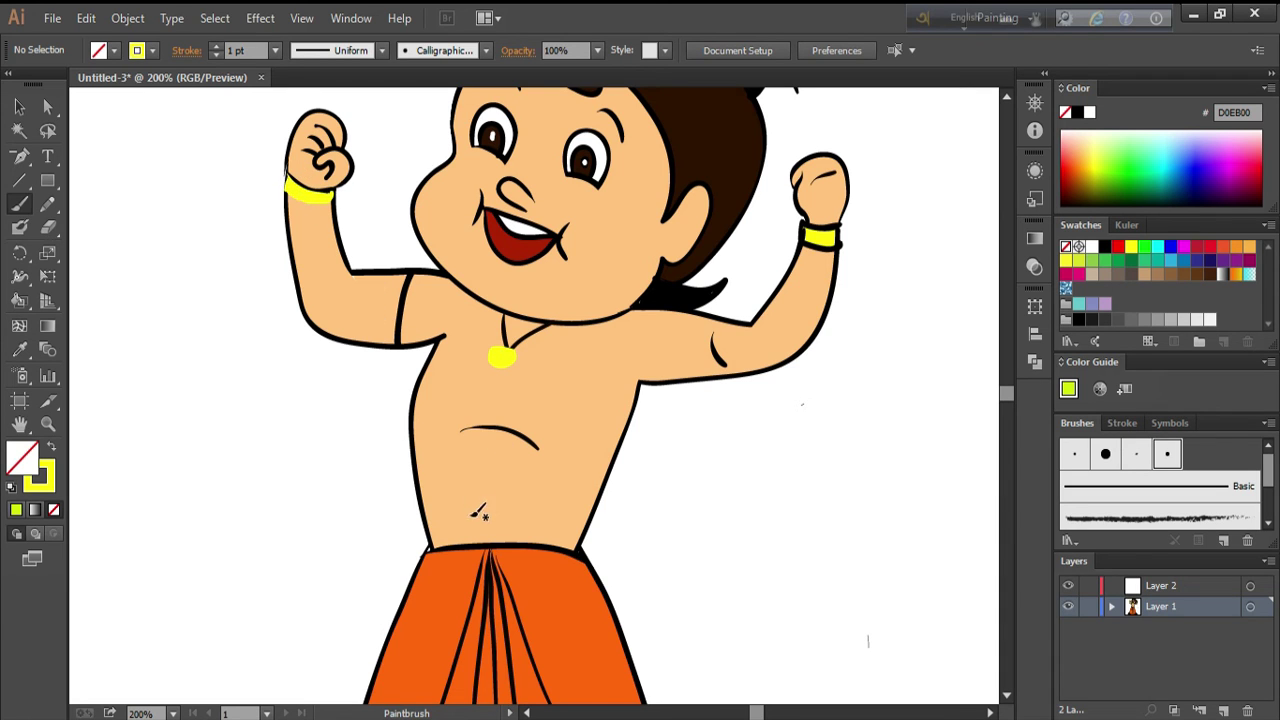
pyautogui.press('-')
pyautogui.hotkey('ctrl', '-')
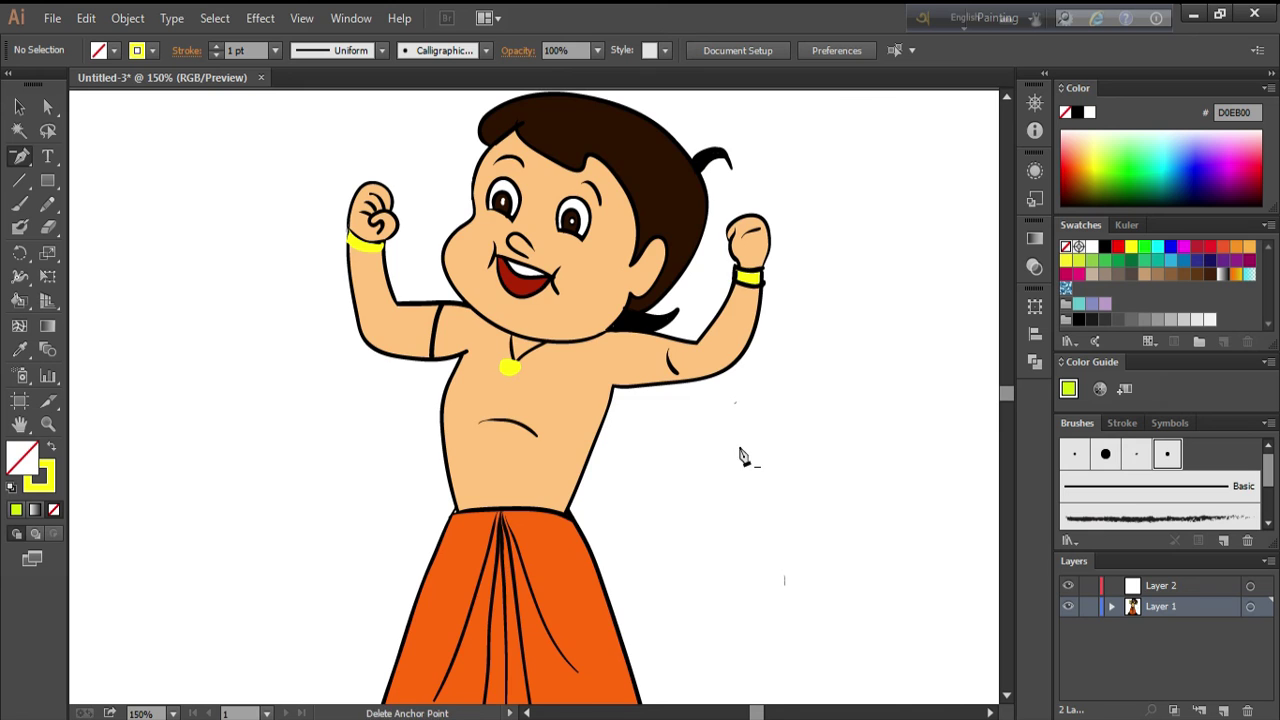
# Move and narrow the artboard to fit around the boy.
pyautogui.hotkey('ctrl', '-')
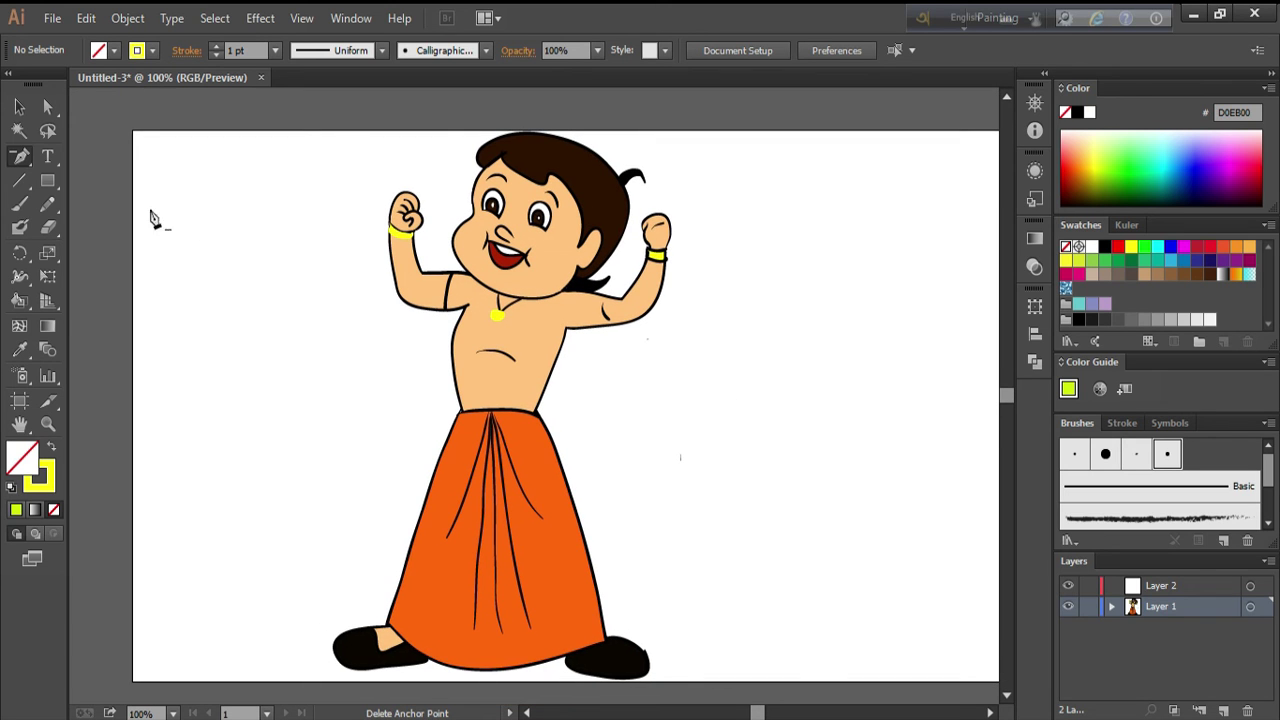
pyautogui.click(55, 279)
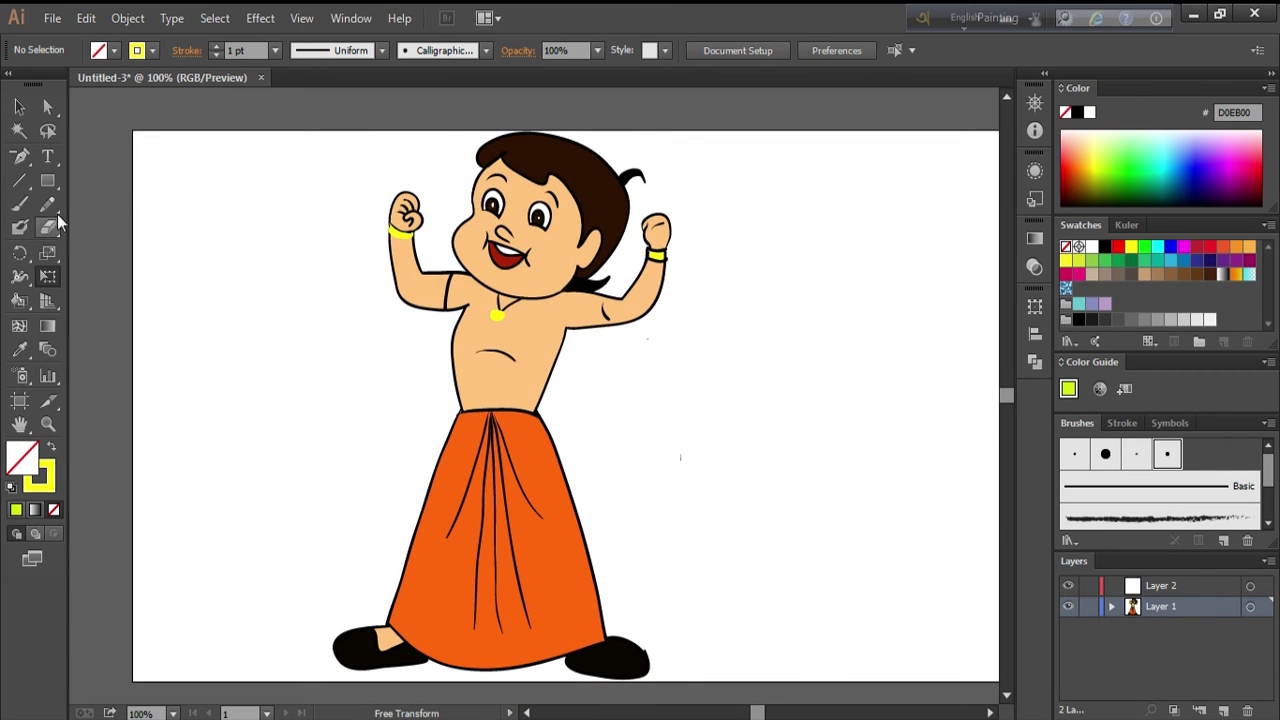
pyautogui.click(19, 401)
pyautogui.moveTo(764, 344)
pyautogui.mouseDown()
pyautogui.moveTo(878, 351)
pyautogui.moveTo(909, 214)
pyautogui.mouseUp()
pyautogui.moveTo(837, 394); pyautogui.dragTo(721, 397)
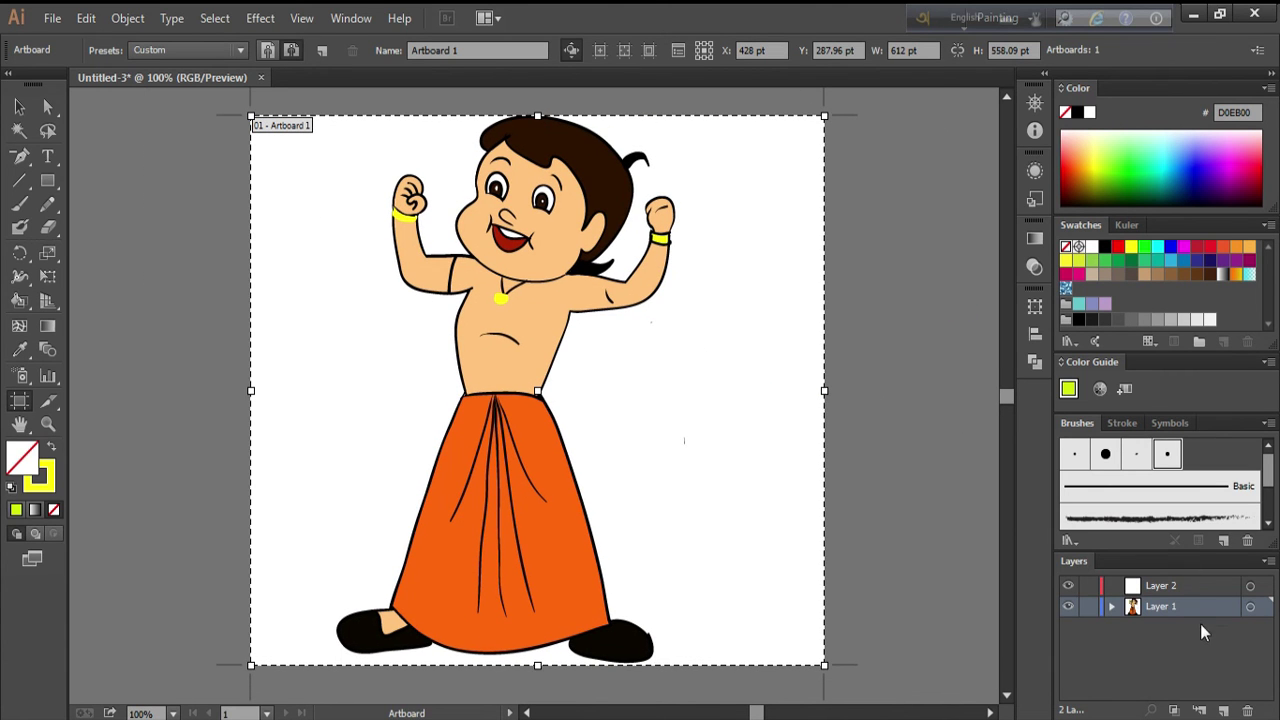
# Target the top layer and try a cyan and a gradient fill.
pyautogui.click(1190, 586)
pyautogui.click(1168, 137)
pyautogui.click(47, 325)
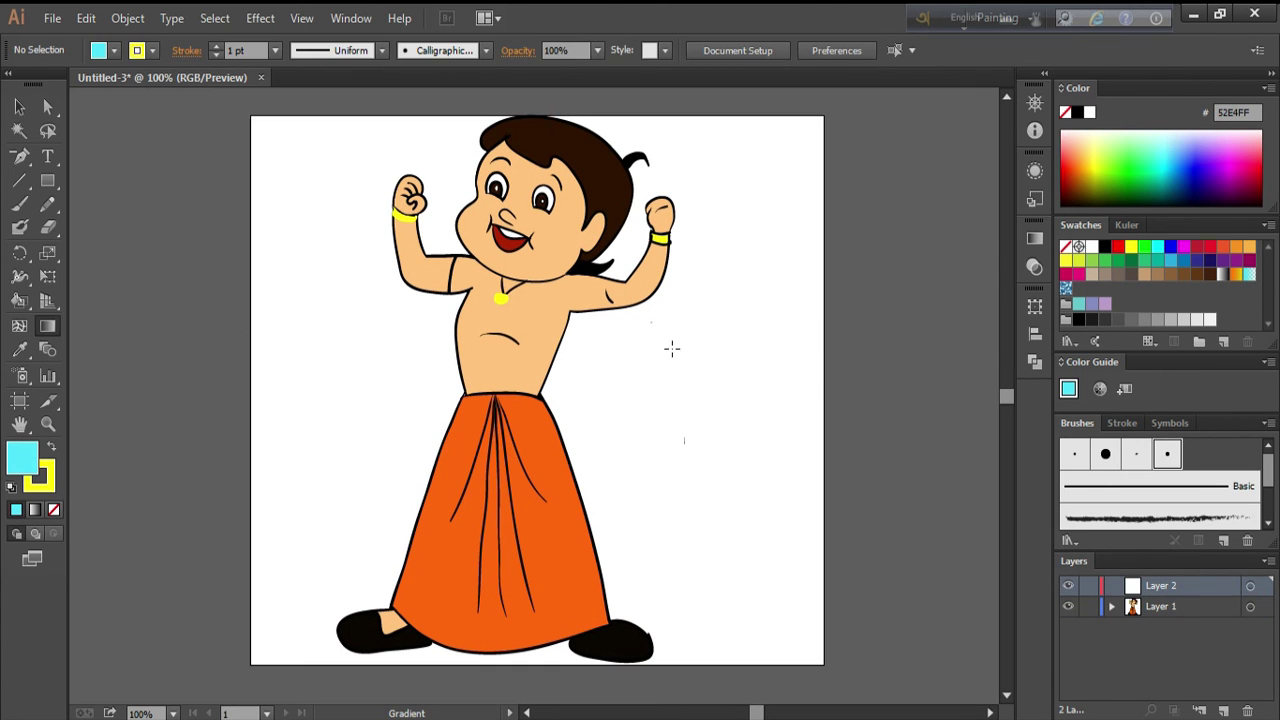
pyautogui.click(1035, 238)
pyautogui.click(1250, 586)
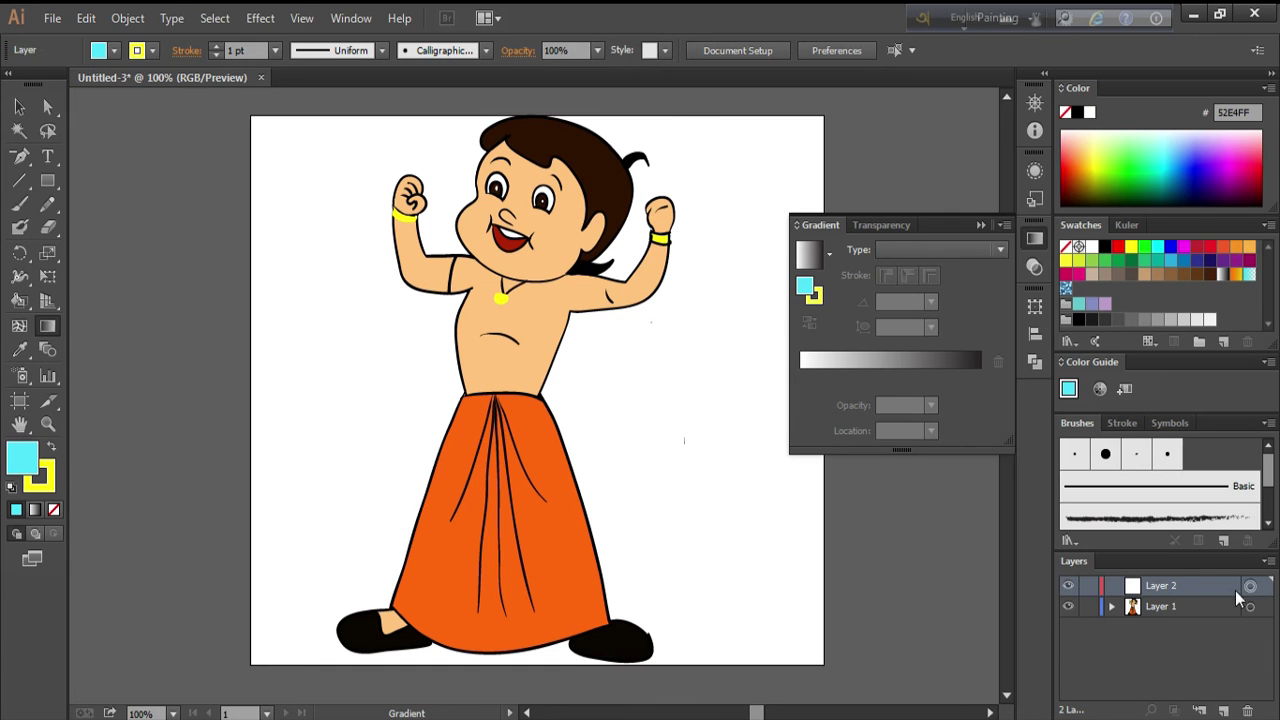
pyautogui.press('k')
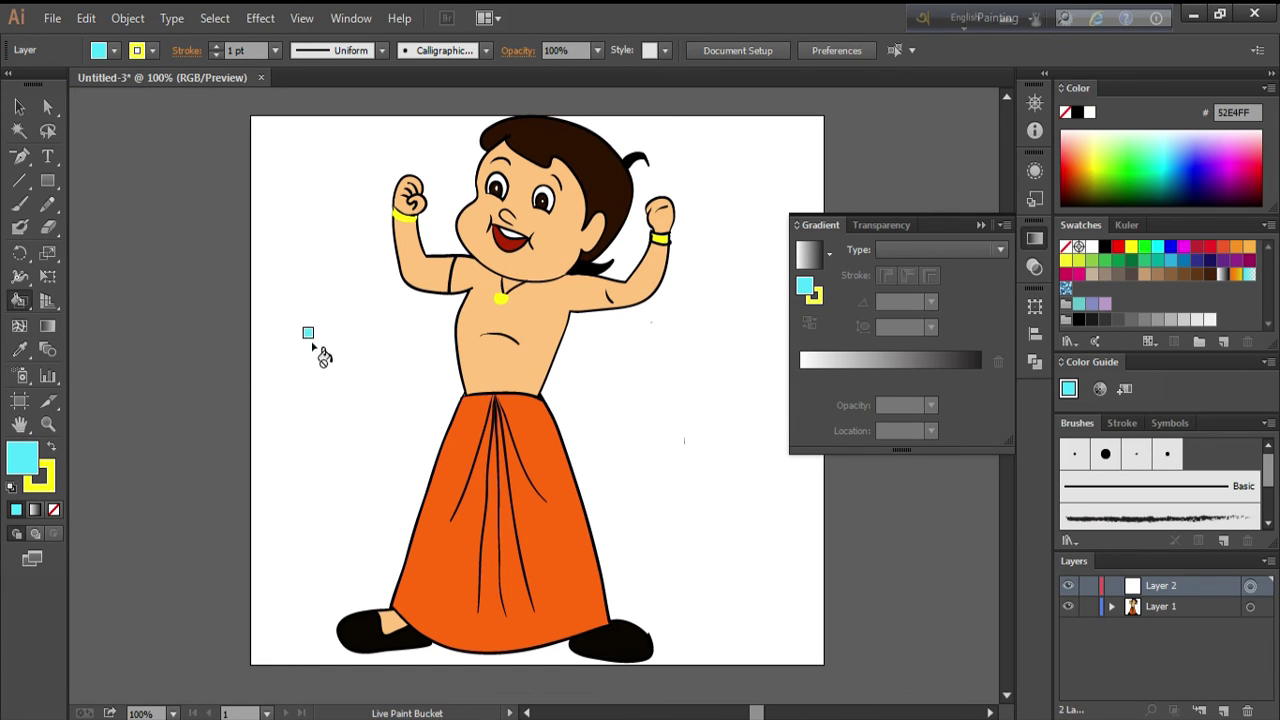
# Hide and reshow Layer 1, then lock it and target Layer 2.
pyautogui.click(1068, 607)
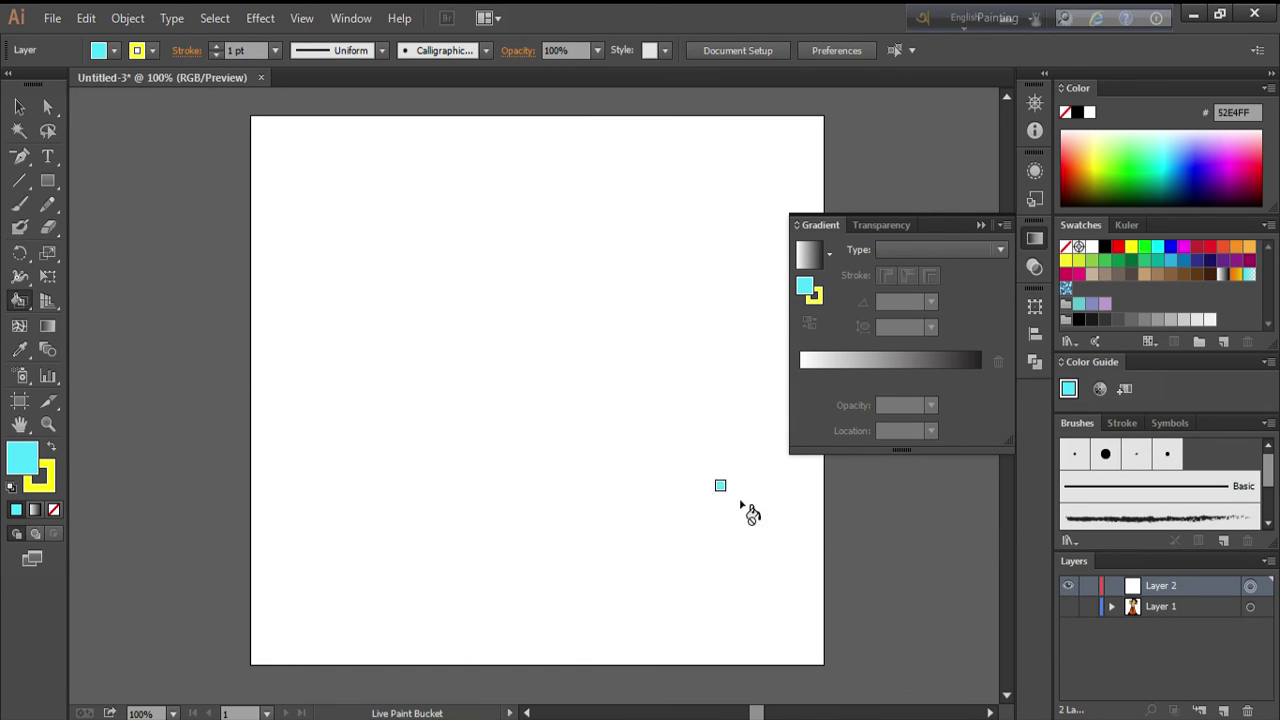
pyautogui.hotkey('shift', 'x')
pyautogui.press('g')
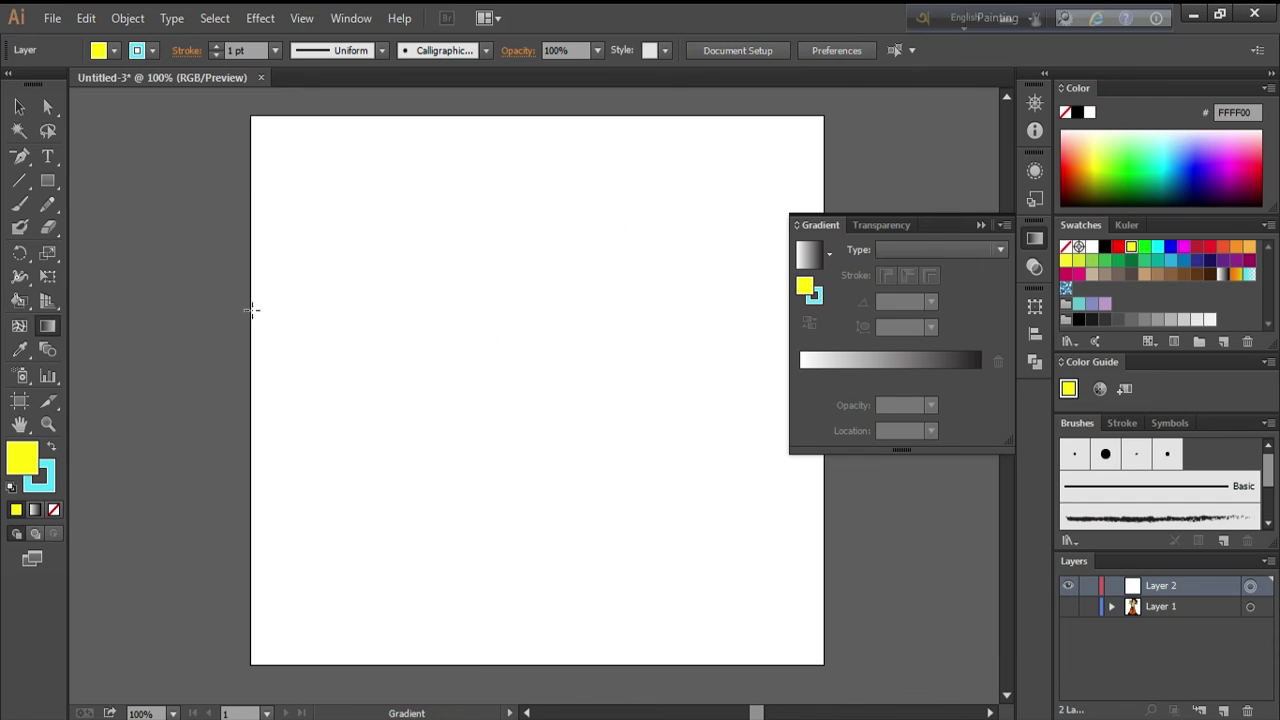
pyautogui.click(1170, 606)
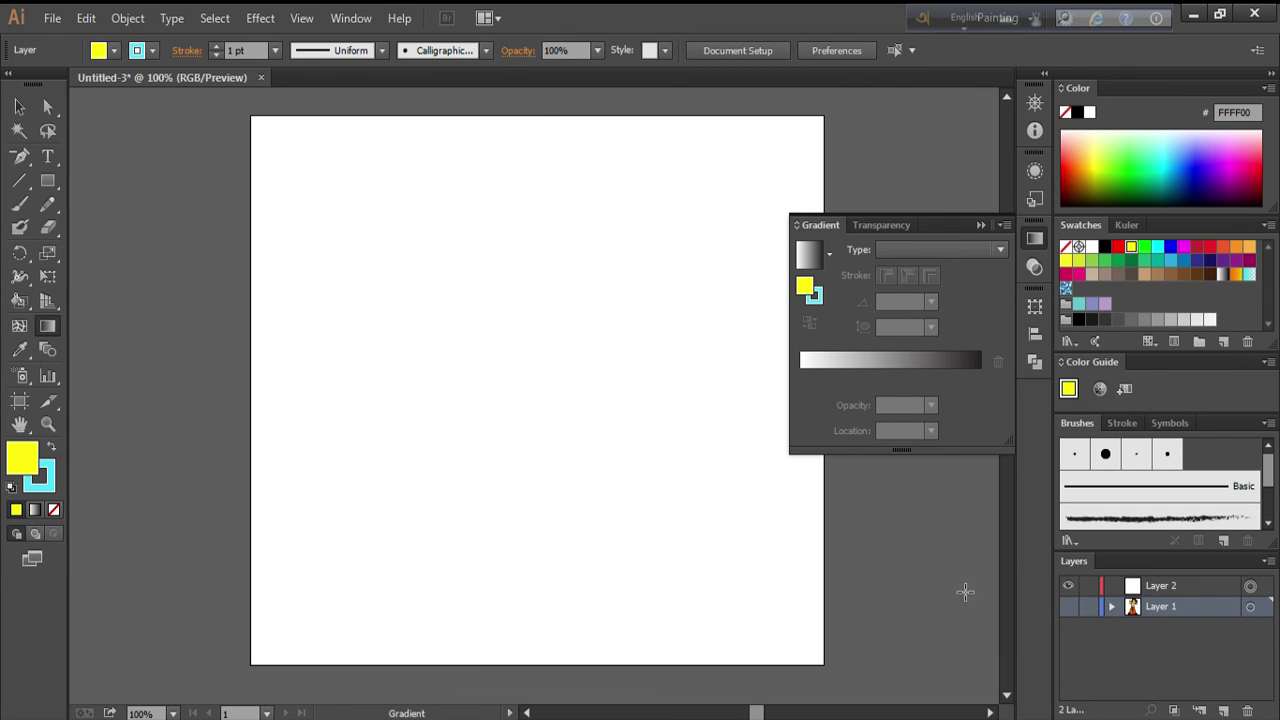
pyautogui.click(1068, 607)
pyautogui.click(1250, 606)
pyautogui.click(1089, 606)
pyautogui.click(1250, 590)
pyautogui.click(1250, 590)
# Try the Gold Dust and then Blue Sky gradient presets as the fill.
pyautogui.click(19, 107)
pyautogui.moveTo(250, 110); pyautogui.dragTo(872, 684)
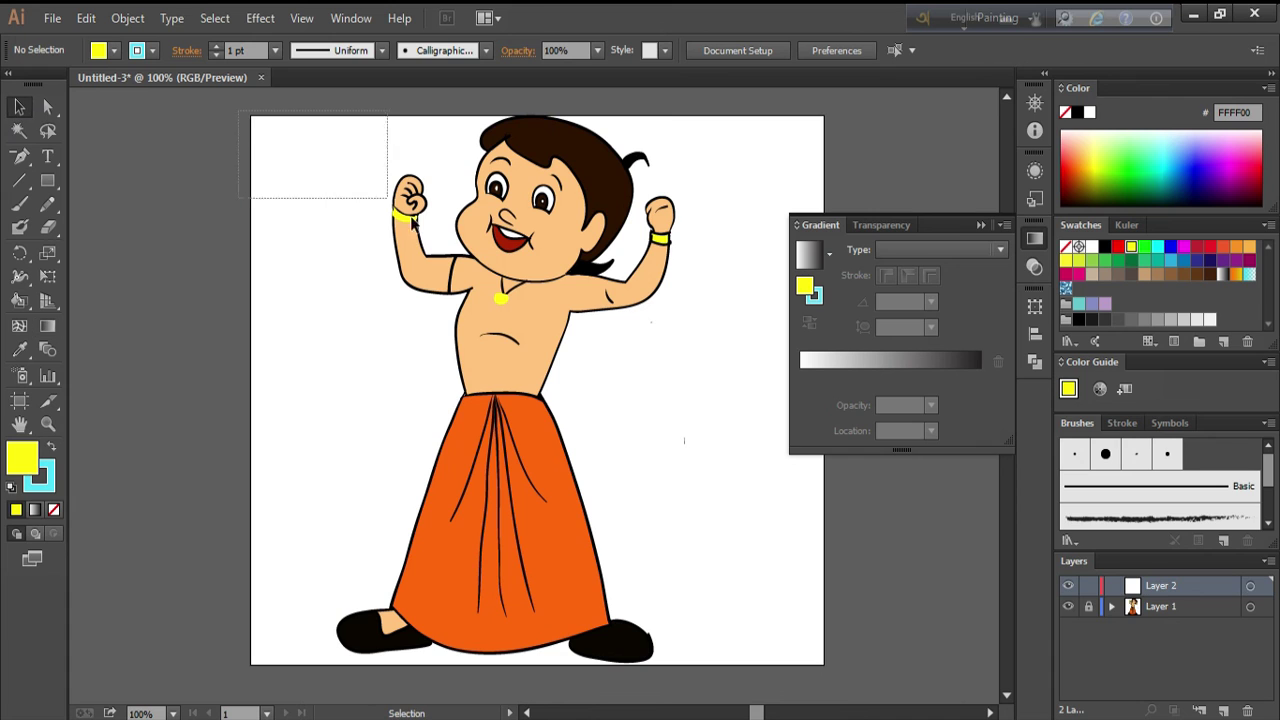
pyautogui.press('g')
pyautogui.click(829, 253)
pyautogui.click(737, 320)
pyautogui.click(829, 253)
pyautogui.click(737, 350)
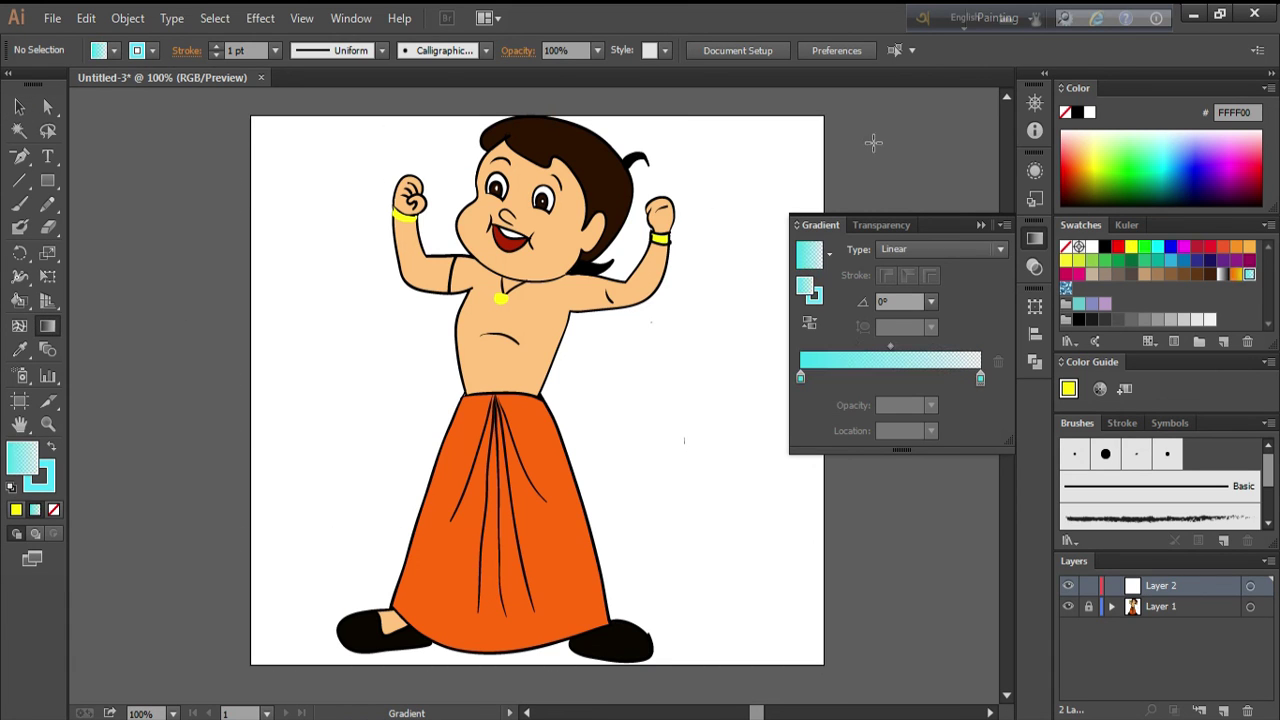
# Delete Layer 2 and undo it, then set a solid green 00FF00 fill.
pyautogui.click(1247, 710)
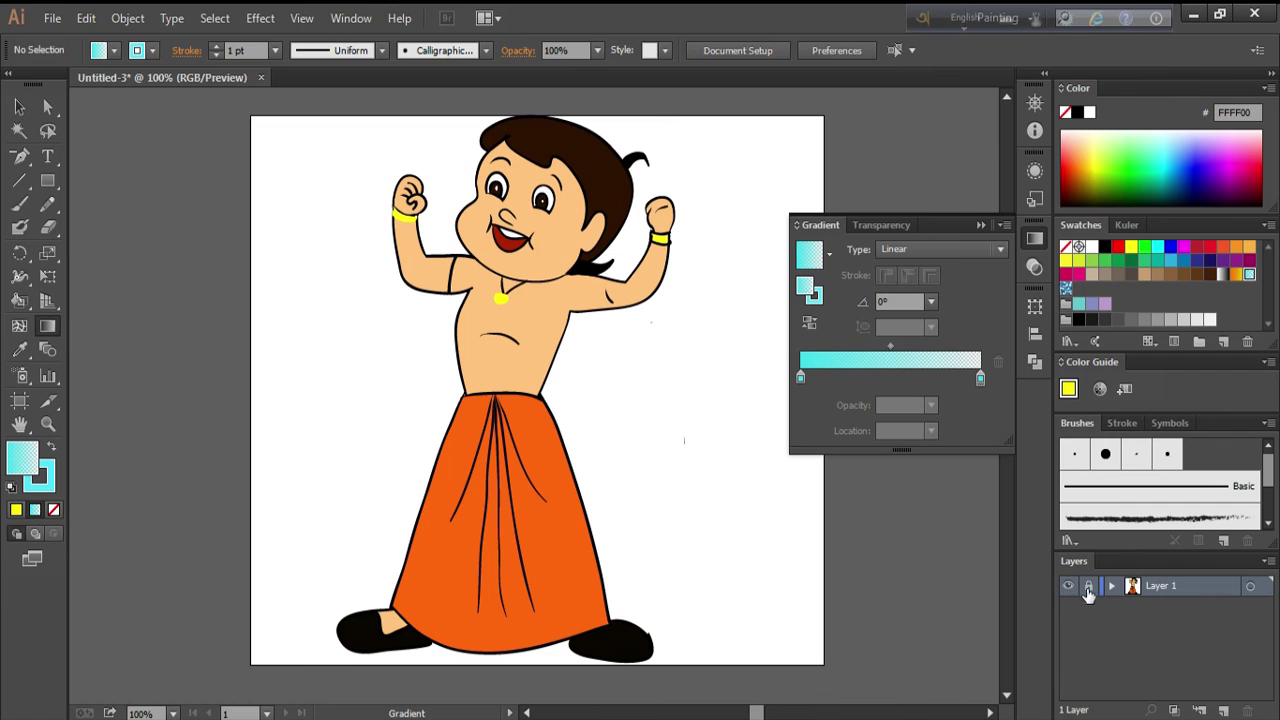
pyautogui.hotkey('ctrl', 'z')
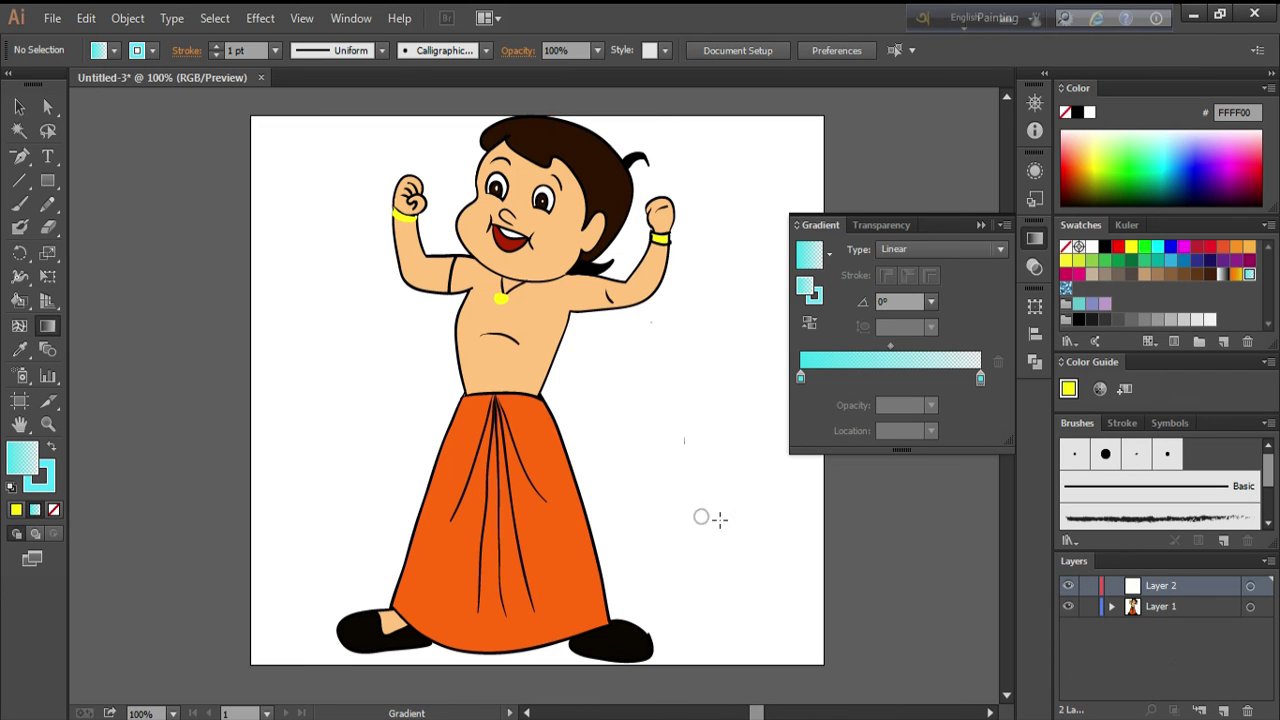
pyautogui.click(56, 449)
pyautogui.click(114, 50)
pyautogui.click(97, 87)
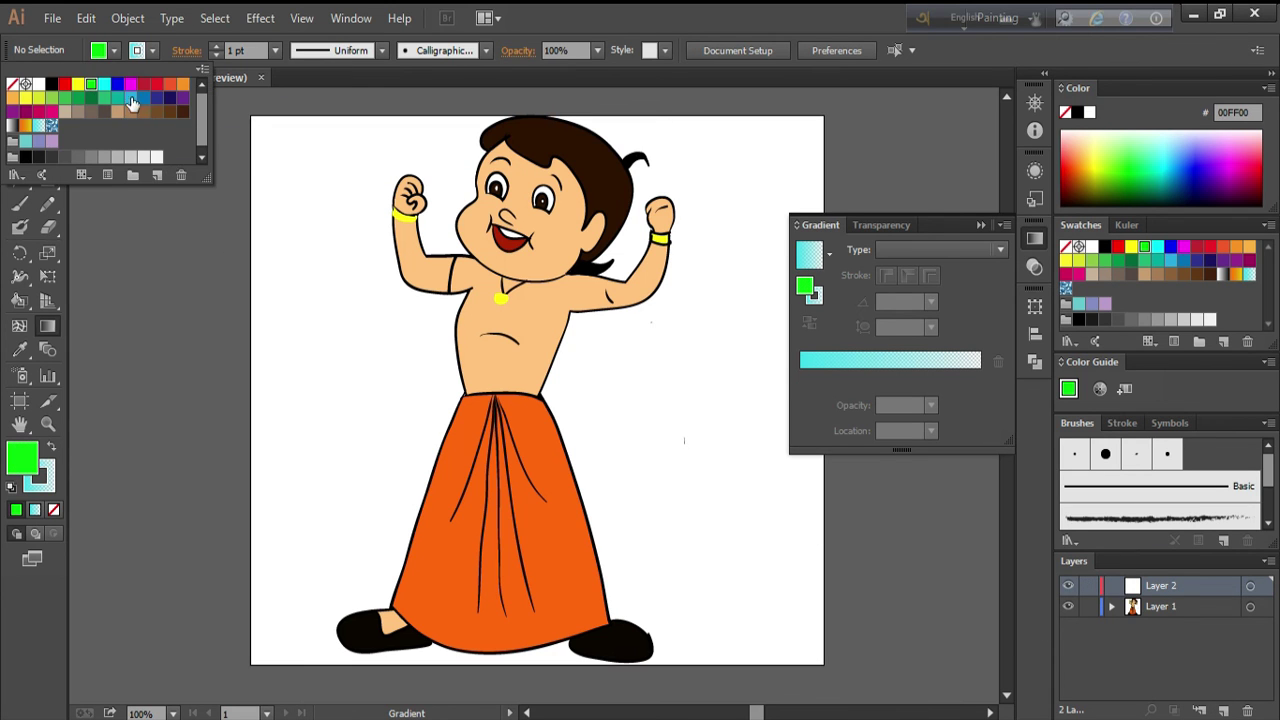
pyautogui.press('Escape')
# Draw an artboard-sized light cyan rectangle and move Layer 2 below Layer 1.
pyautogui.press('m')
pyautogui.moveTo(232, 113); pyautogui.dragTo(856, 678)
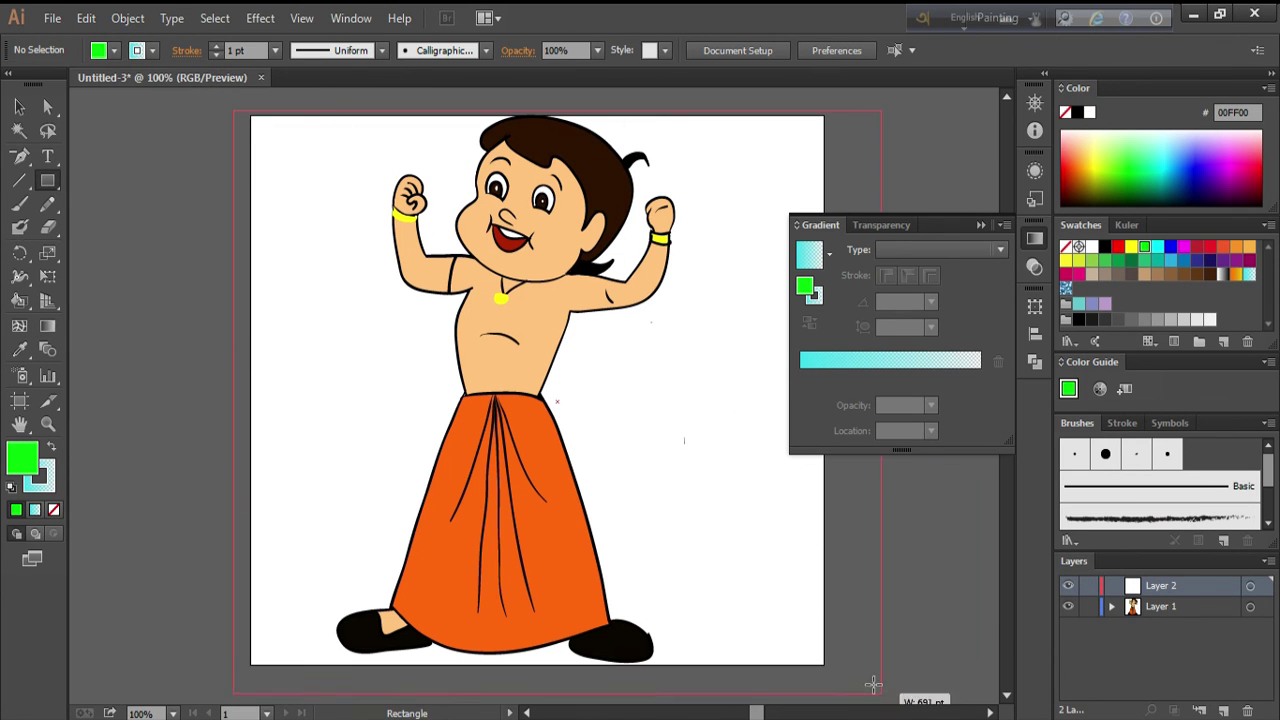
pyautogui.click(1163, 145)
pyautogui.click(1170, 135)
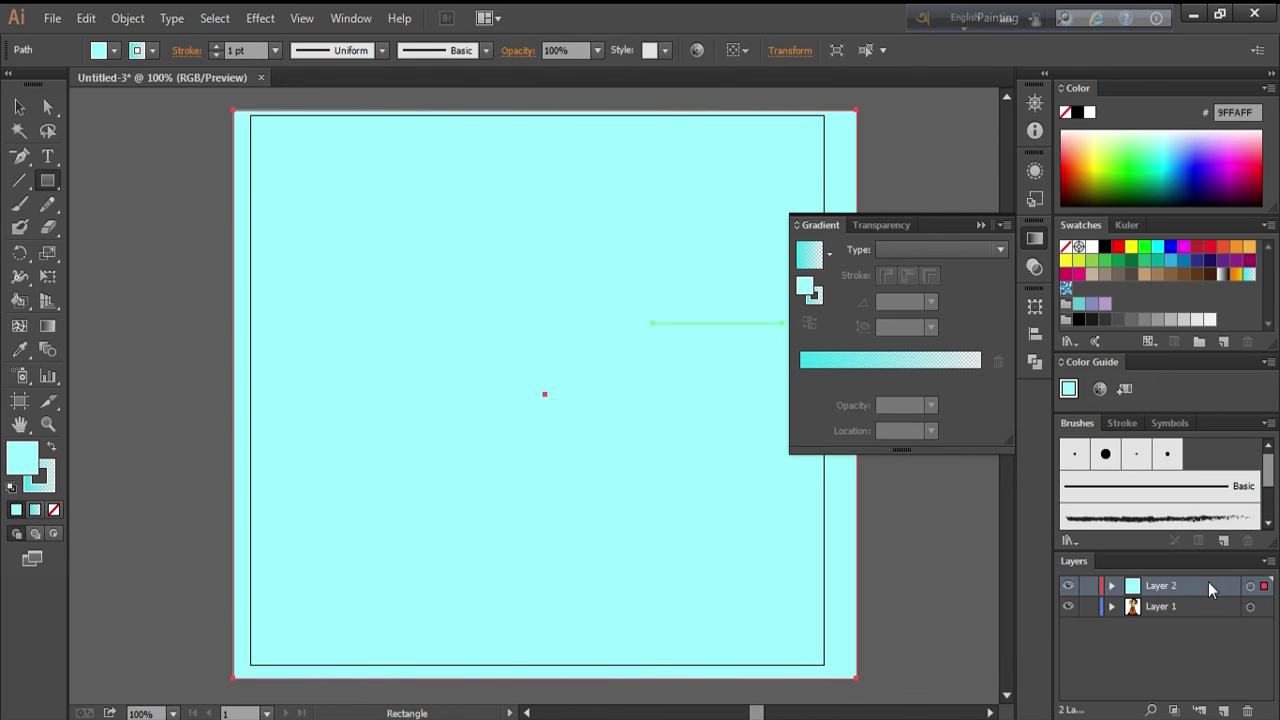
pyautogui.moveTo(1208, 588); pyautogui.dragTo(1210, 621)
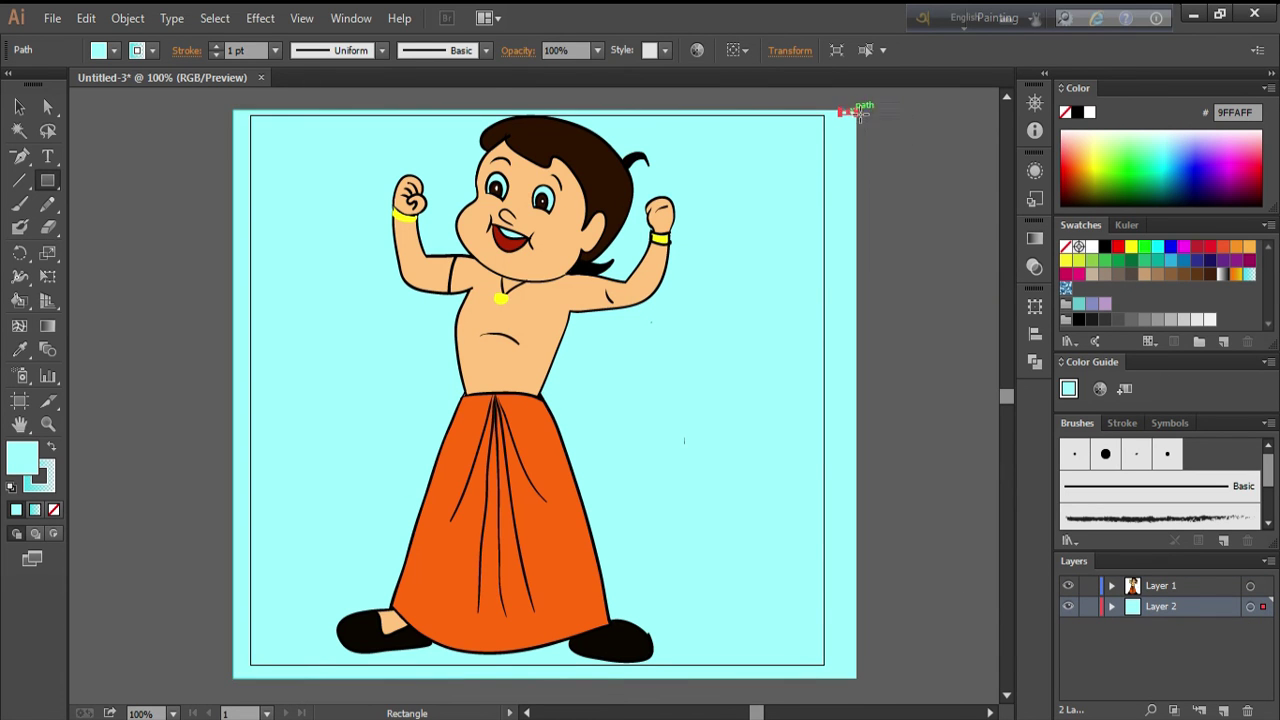
# Align the rectangle's top-right corner, bottom and left edges to the artboard.
pyautogui.click(19, 106)
pyautogui.moveTo(856, 111); pyautogui.dragTo(823, 115)
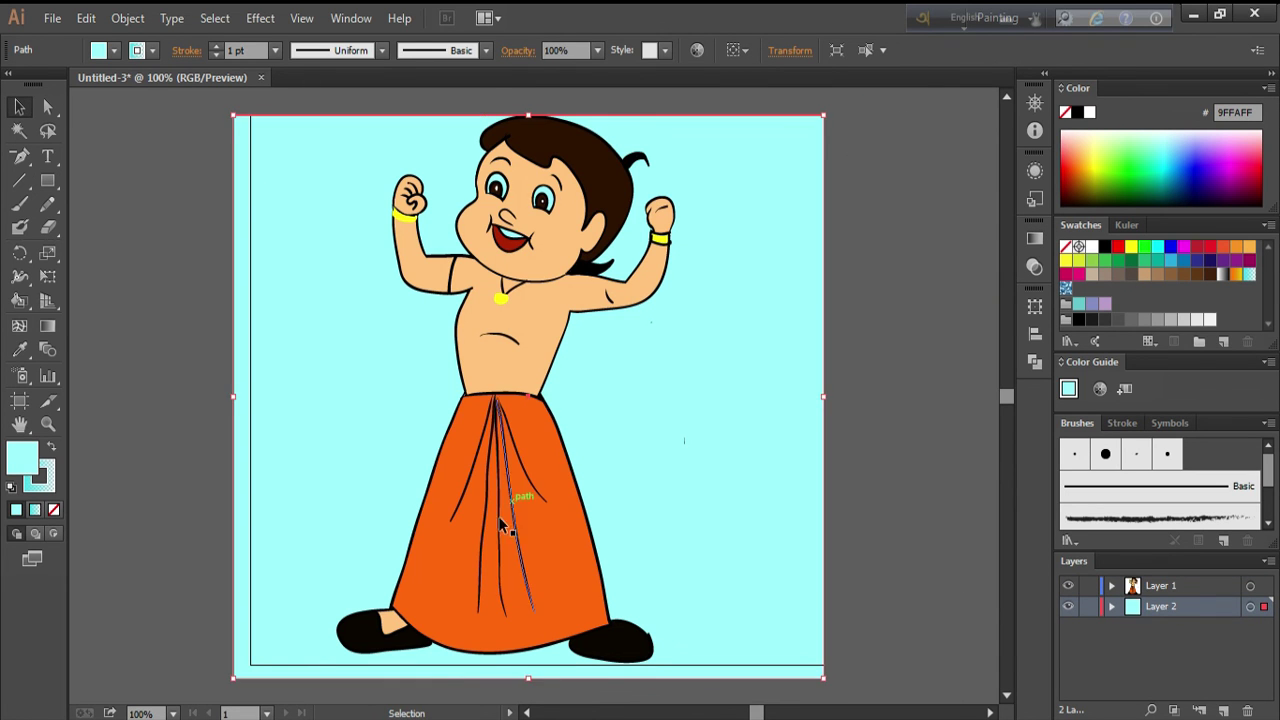
pyautogui.moveTo(528, 678); pyautogui.dragTo(528, 664)
pyautogui.moveTo(233, 390); pyautogui.dragTo(245, 390)
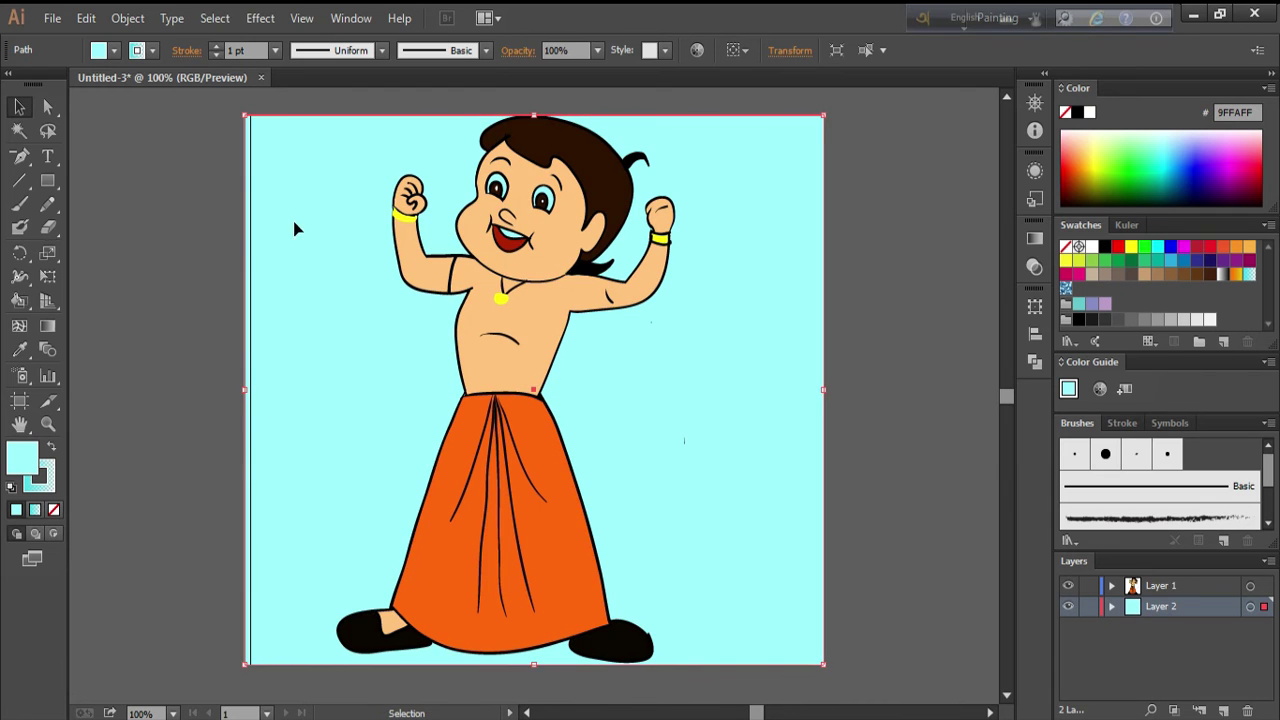
# Adjust the background fill in the colour spectrum to a very pale tint.
pyautogui.hotkey('ctrl', '+')
pyautogui.scroll(3, 777, 450)
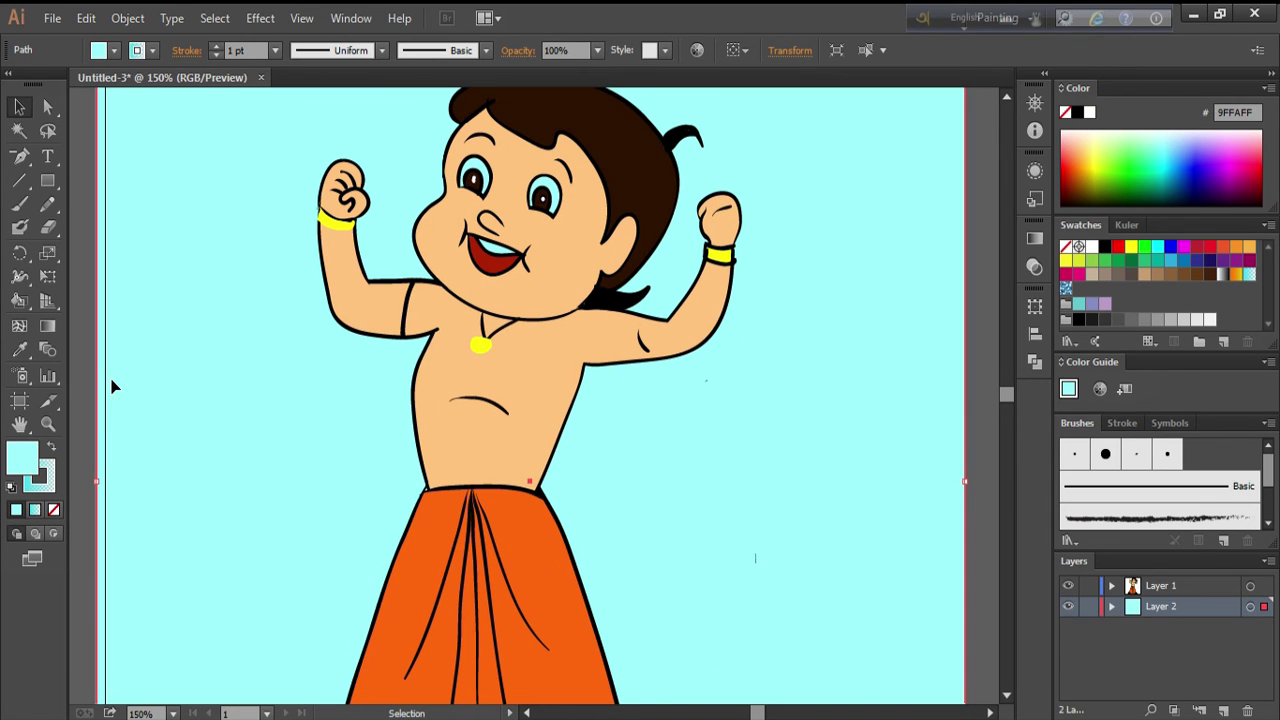
pyautogui.moveTo(1182, 152); pyautogui.dragTo(1110, 135)
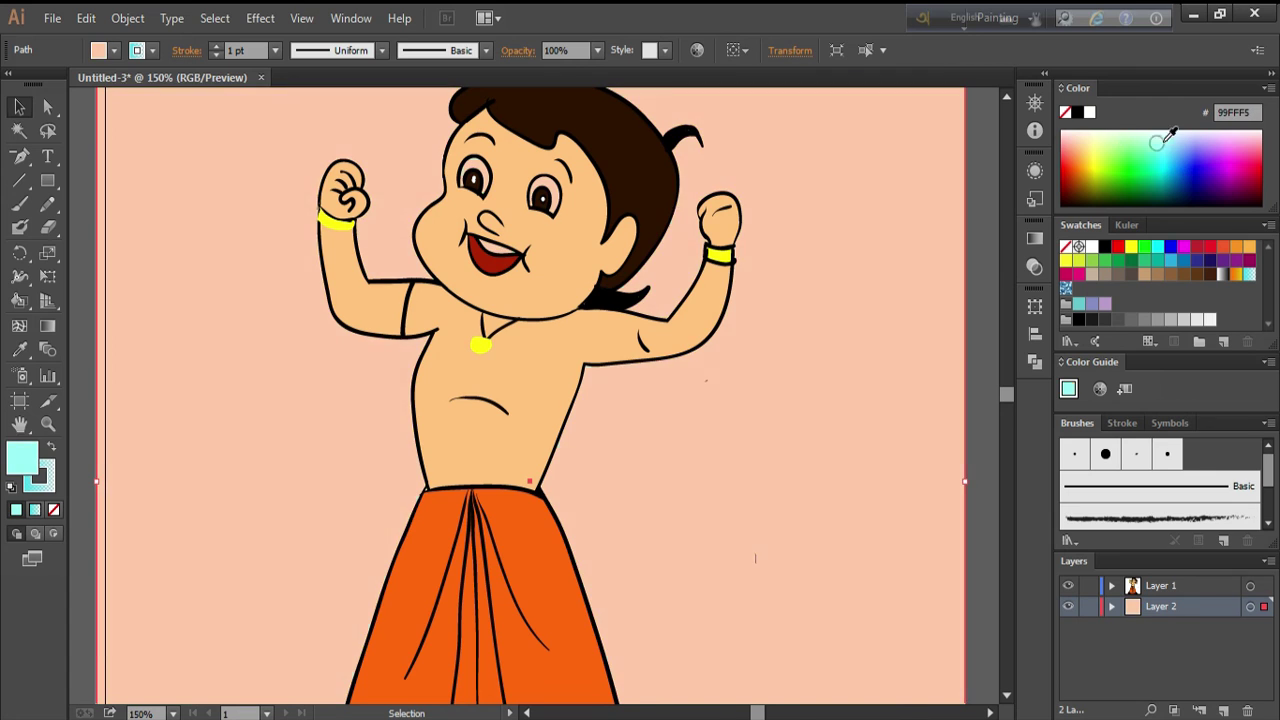
pyautogui.moveTo(1110, 135)
pyautogui.mouseDown()
pyautogui.moveTo(1148, 120)
pyautogui.moveTo(1166, 130)
pyautogui.mouseUp()
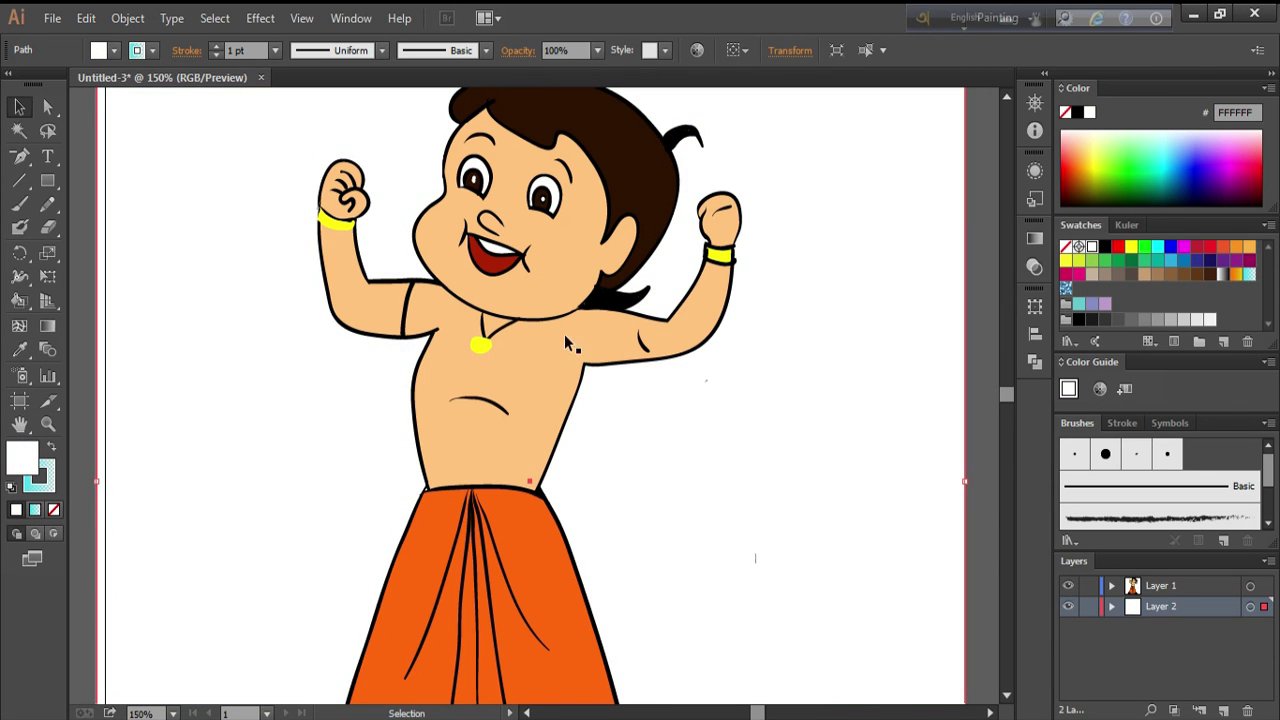
# Set the background to pale cyan D2FFFF, lock its layer, and sample white from the eye.
pyautogui.click(1089, 606)
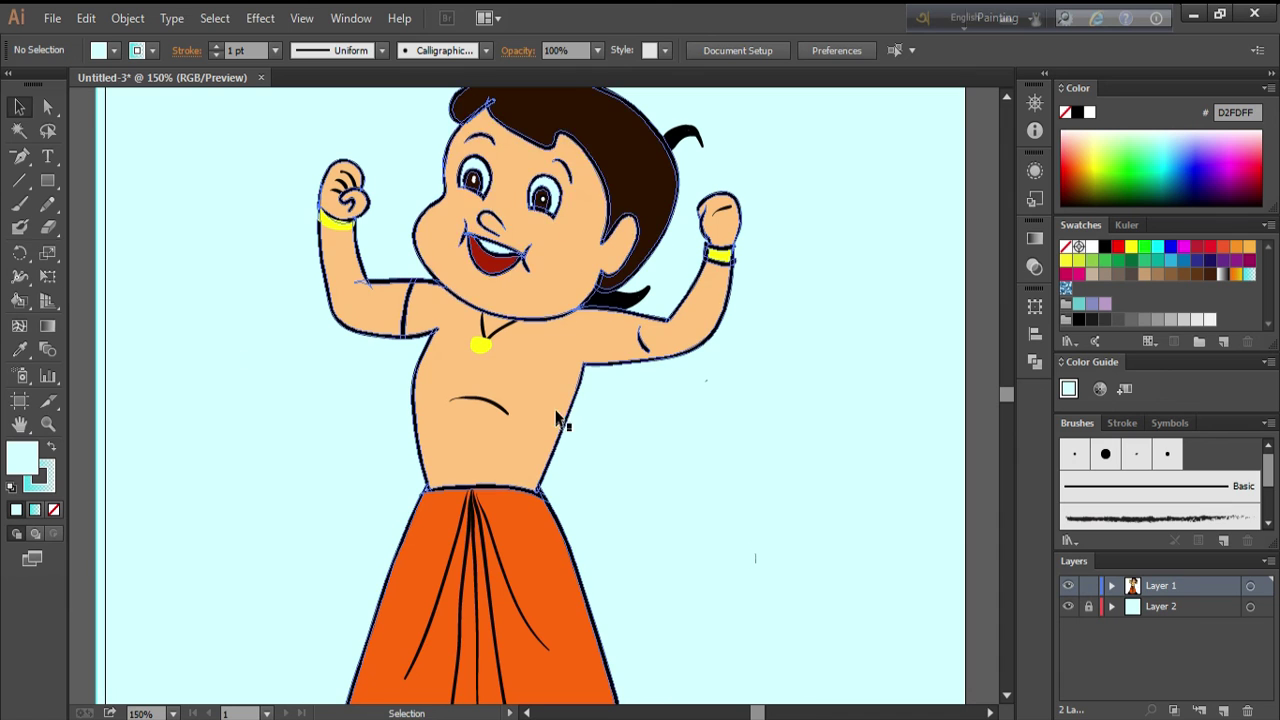
pyautogui.press('k')
pyautogui.keyDown('alt'); pyautogui.click(478, 178); pyautogui.keyUp('alt')
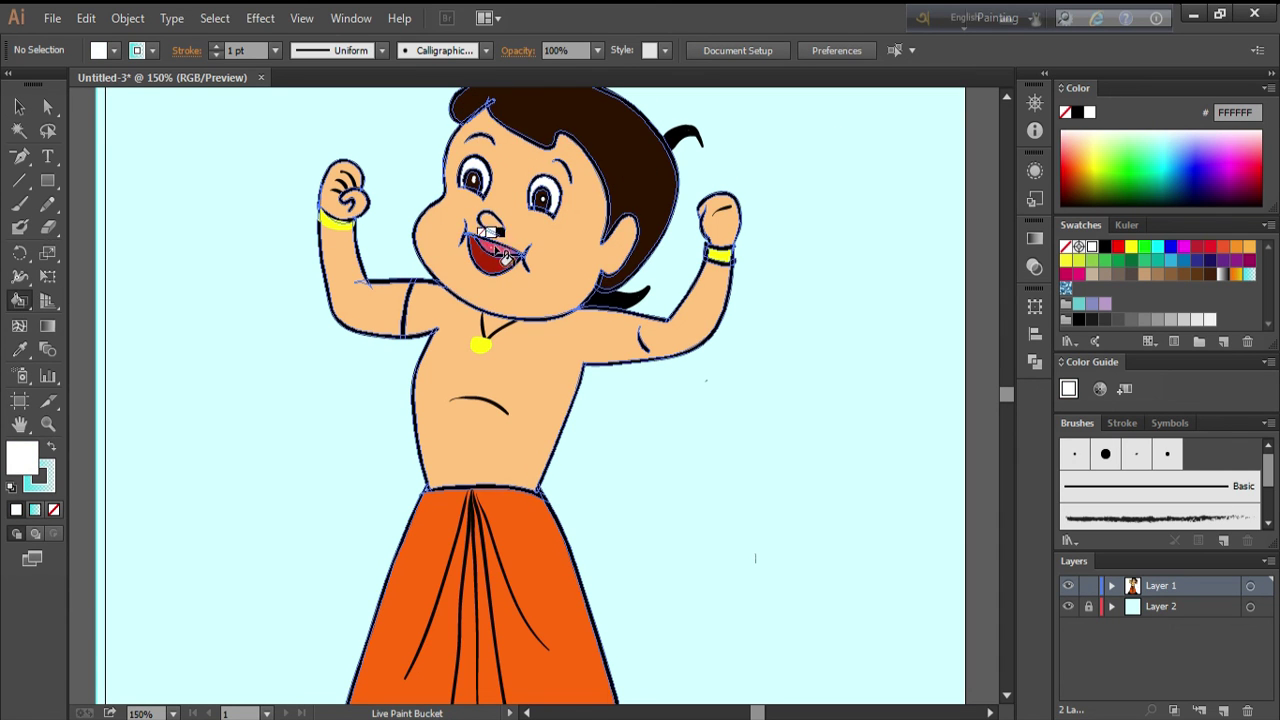
pyautogui.press('p')
pyautogui.hotkey('ctrl', '-')
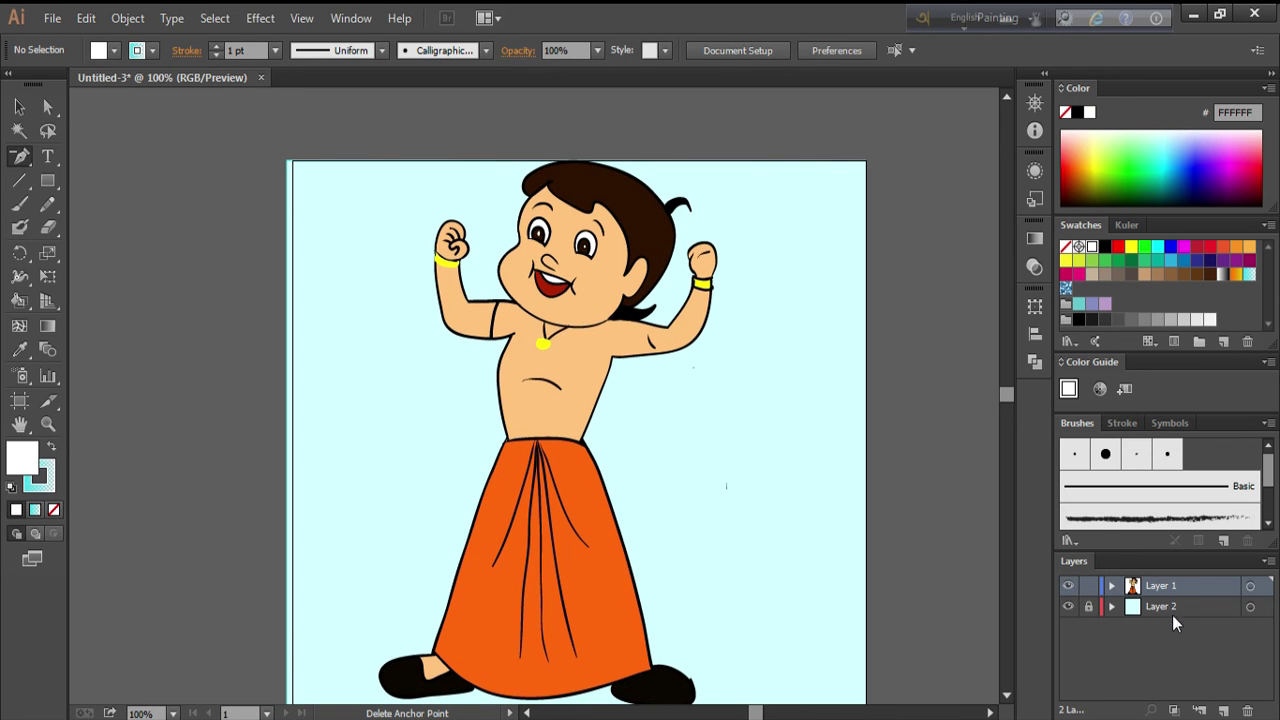
# Unlock Layer 2 and raise the background rectangle's top edge to the artboard top.
pyautogui.click(1088, 606)
pyautogui.click(1160, 606)
pyautogui.press('v')
pyautogui.click(292, 162)
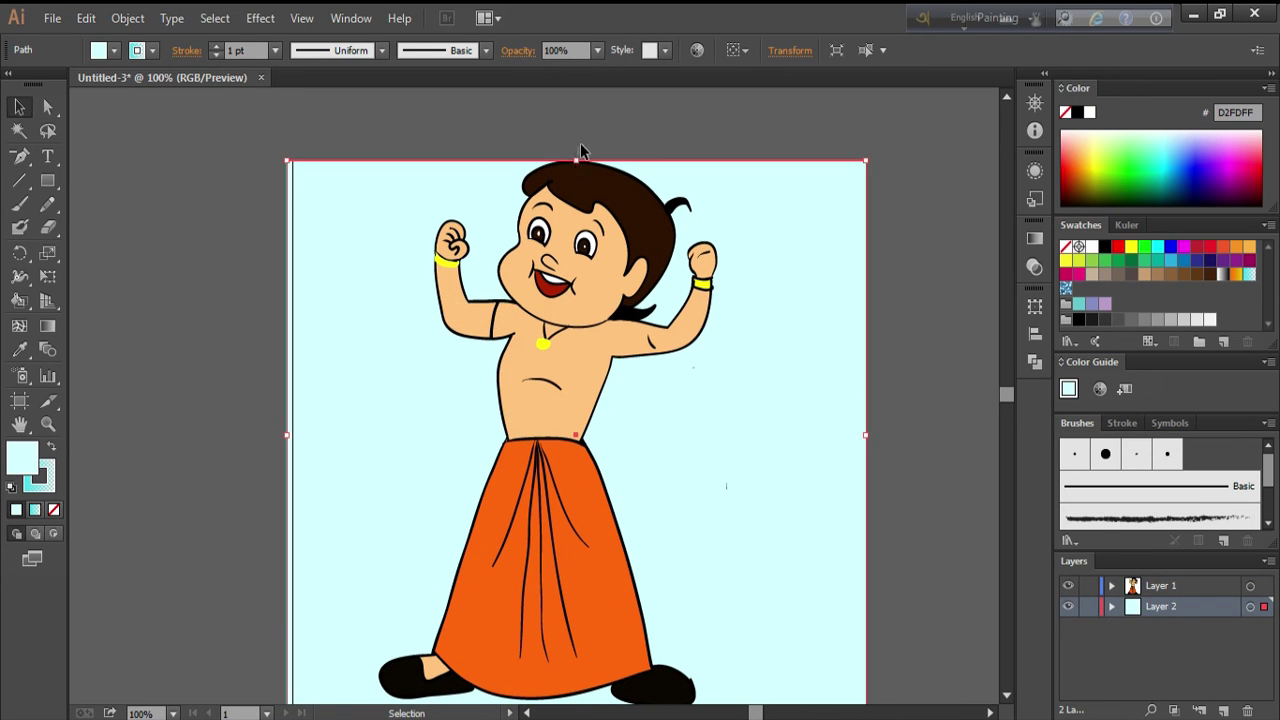
pyautogui.moveTo(577, 163); pyautogui.dragTo(577, 149)
pyautogui.click(183, 195)
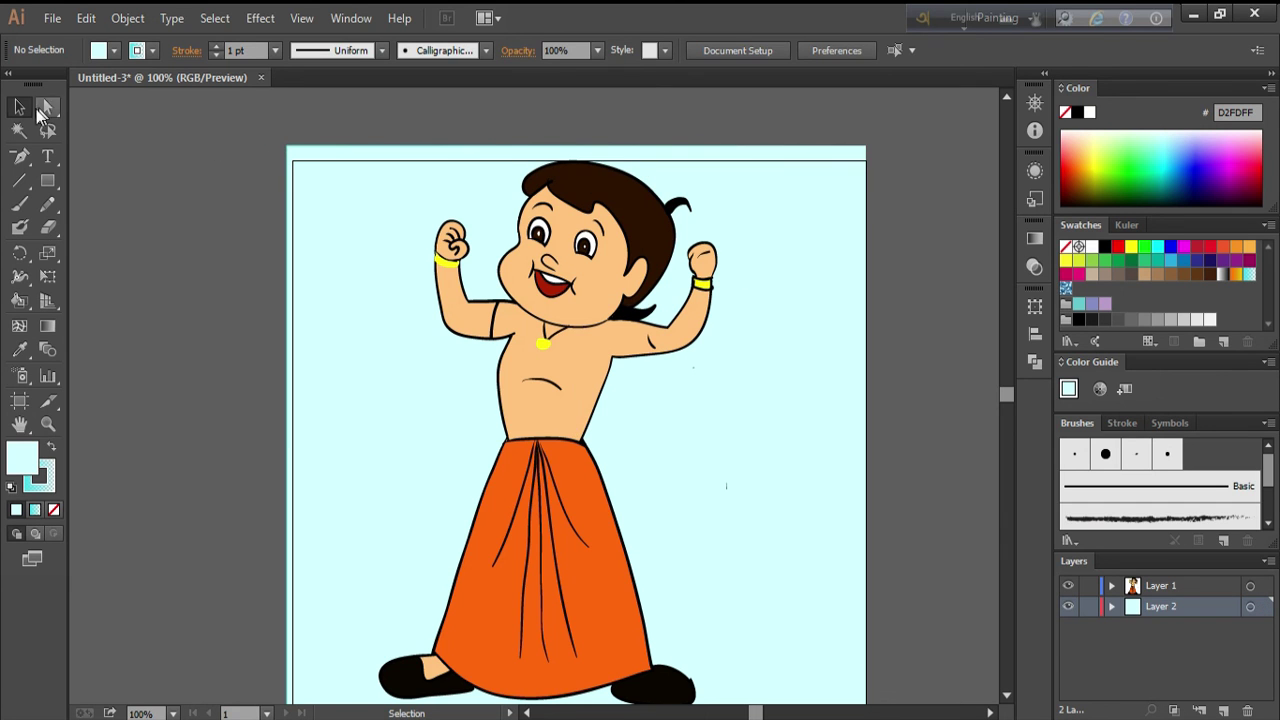
pyautogui.click(384, 167)
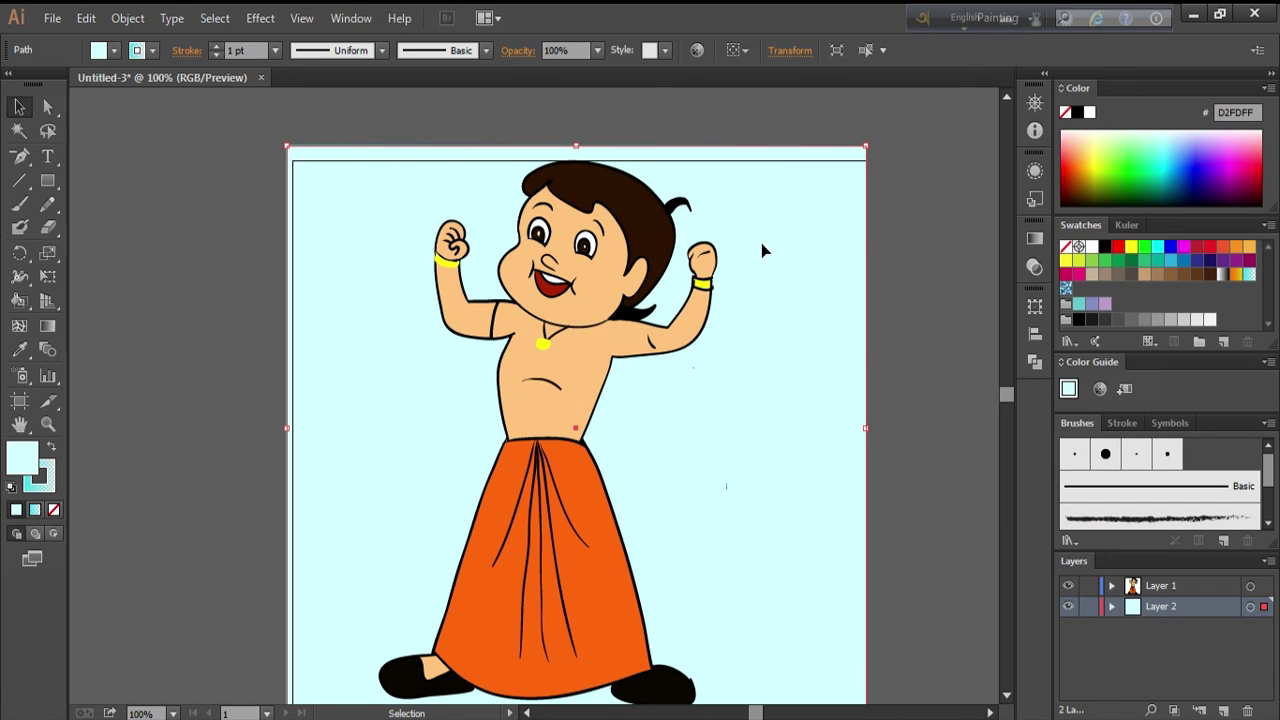
pyautogui.click(924, 132)
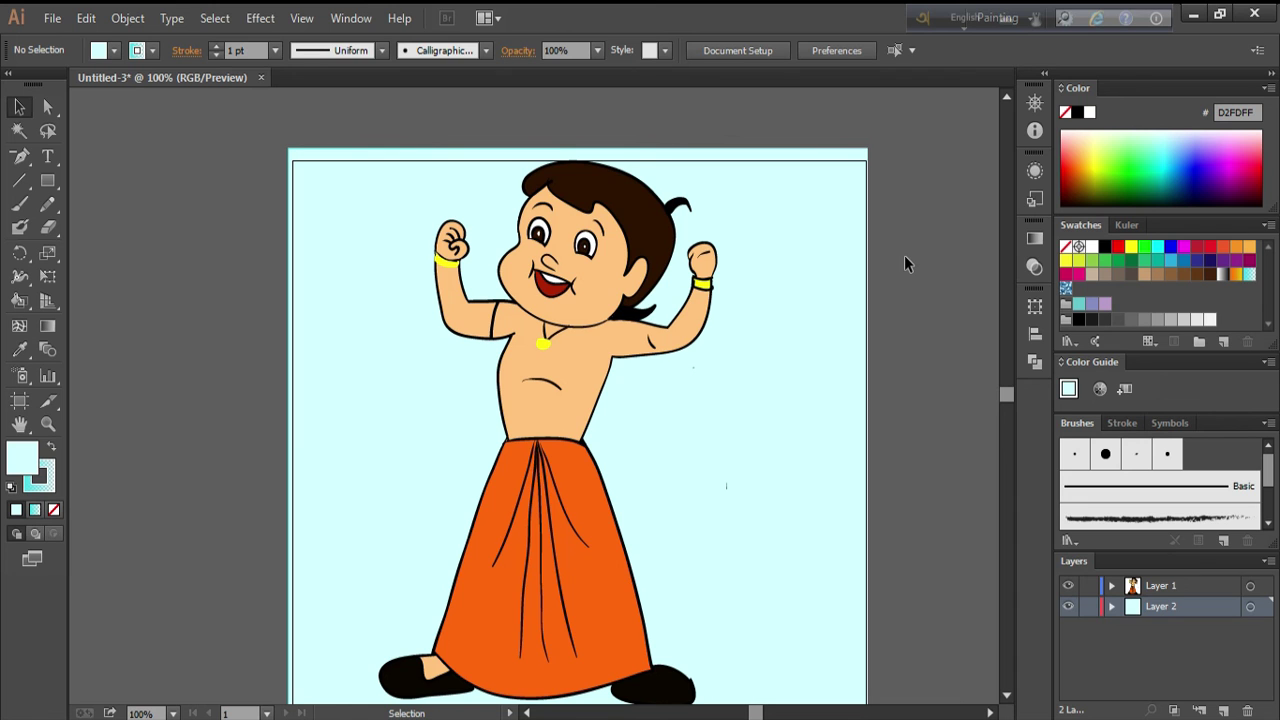
pyautogui.scroll(-1, 850, 480)
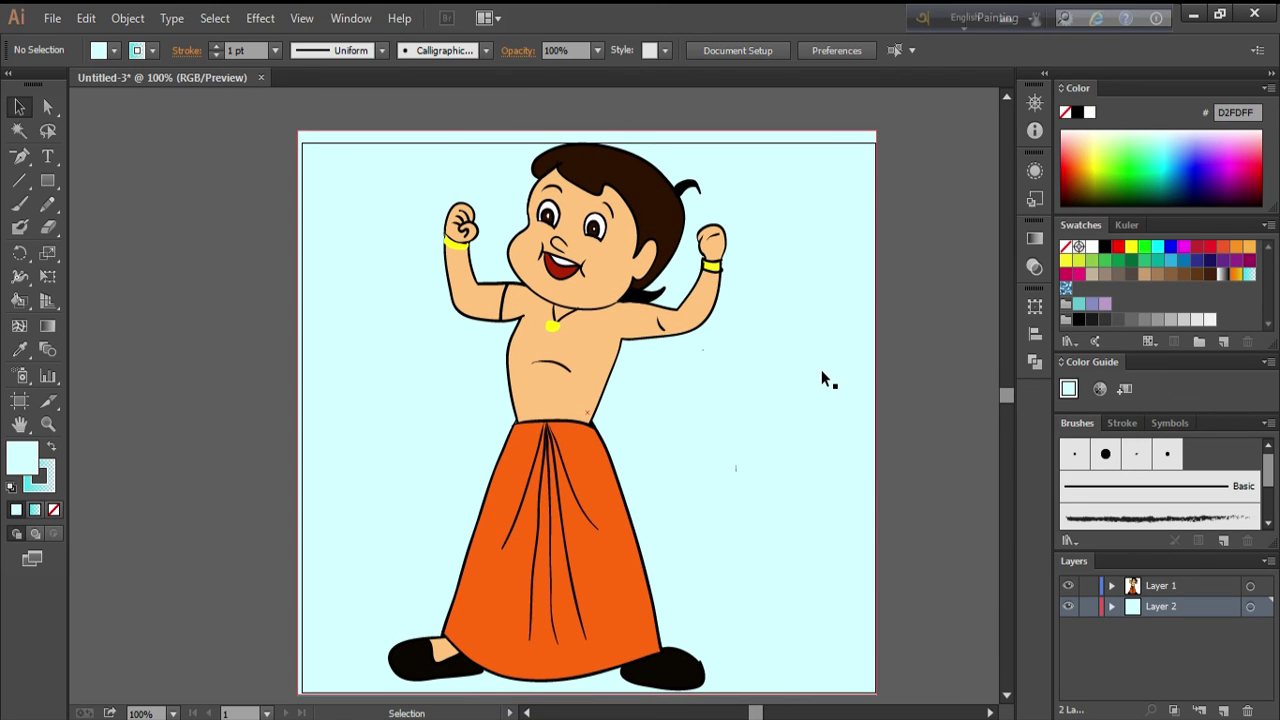
pyautogui.click(19, 203)
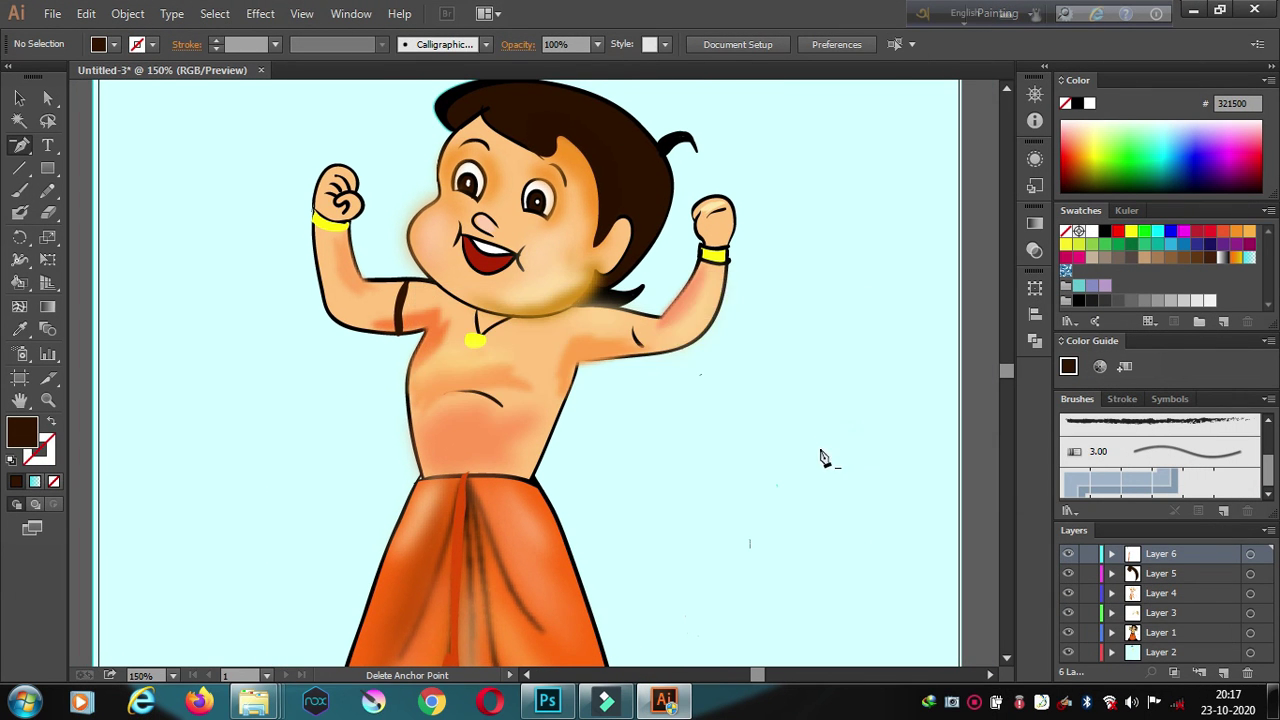
# Lock Layers 3, 4 and 5 so the background and shading can't be edited.
pyautogui.moveTo(784, 494); pyautogui.dragTo(812, 512)
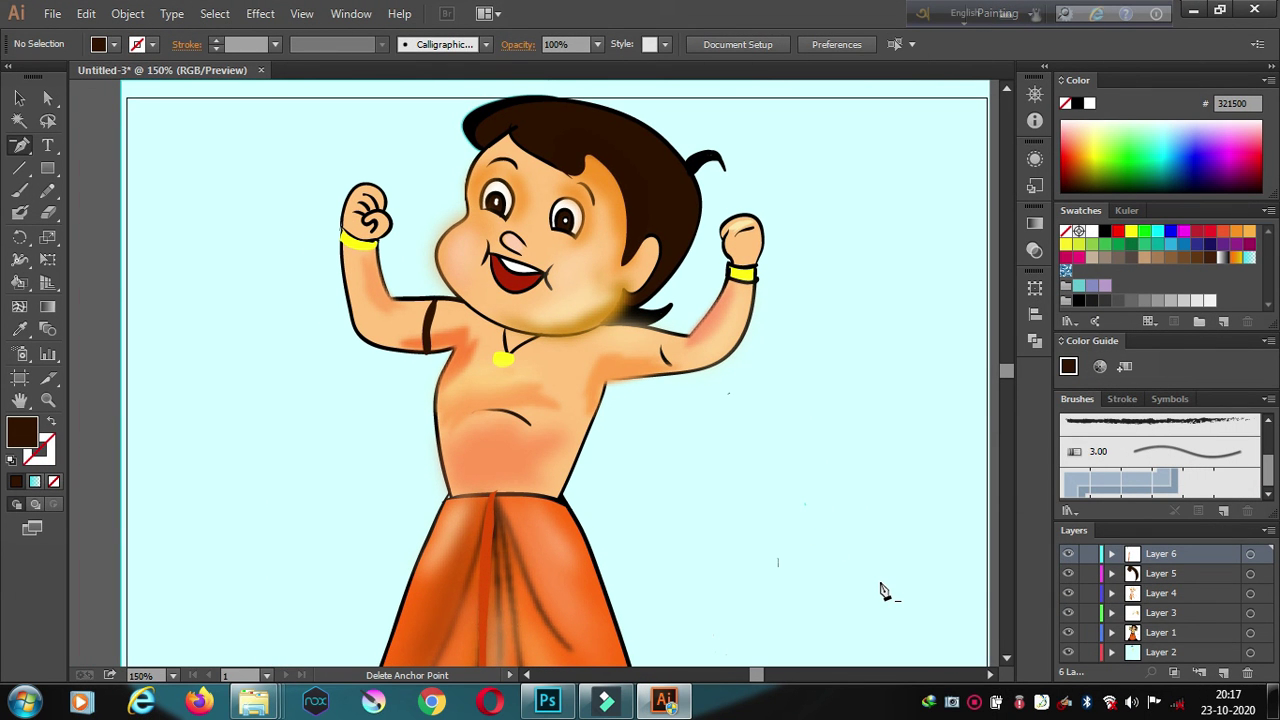
pyautogui.press('n')
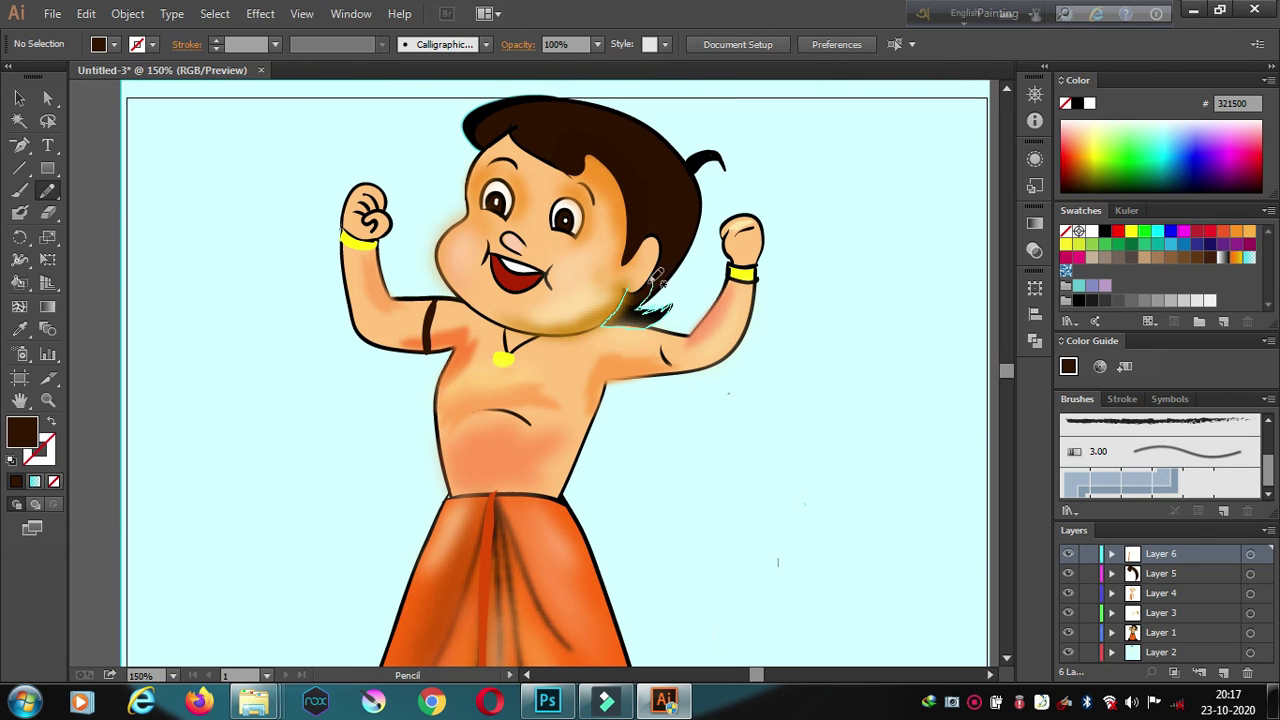
pyautogui.press('v')
pyautogui.click(206, 395)
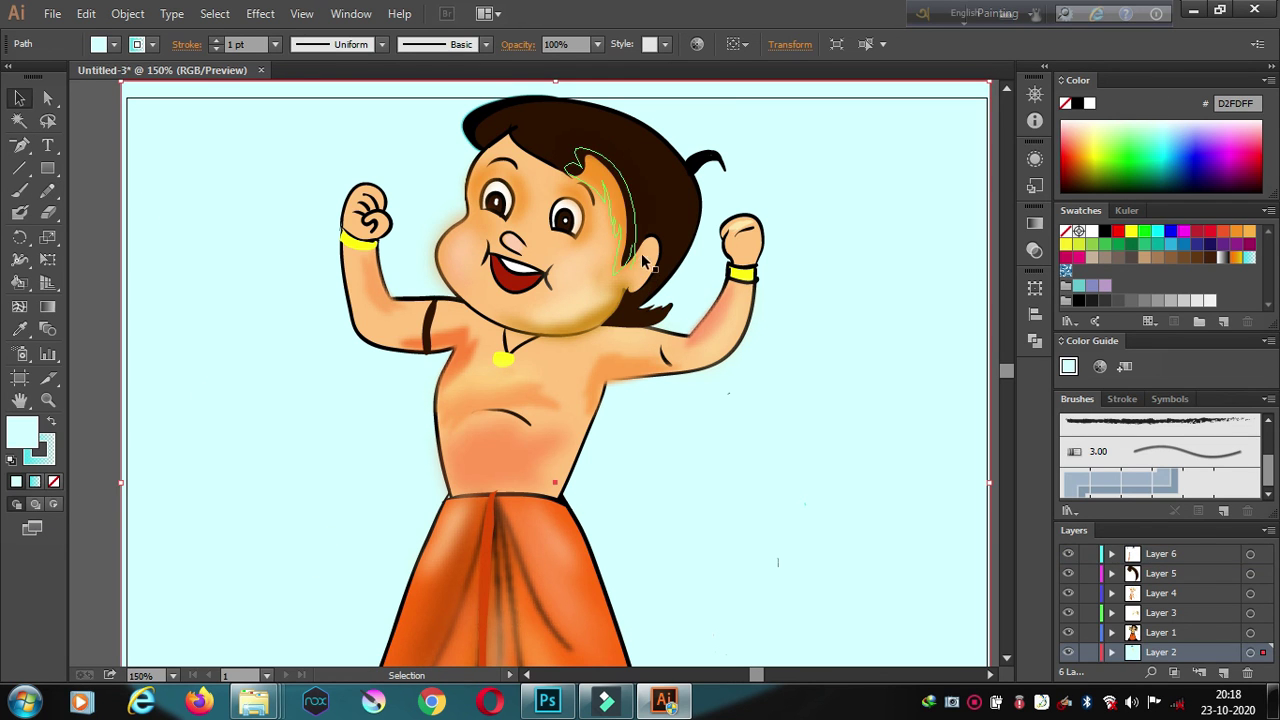
pyautogui.moveTo(1088, 612); pyautogui.dragTo(1088, 573)
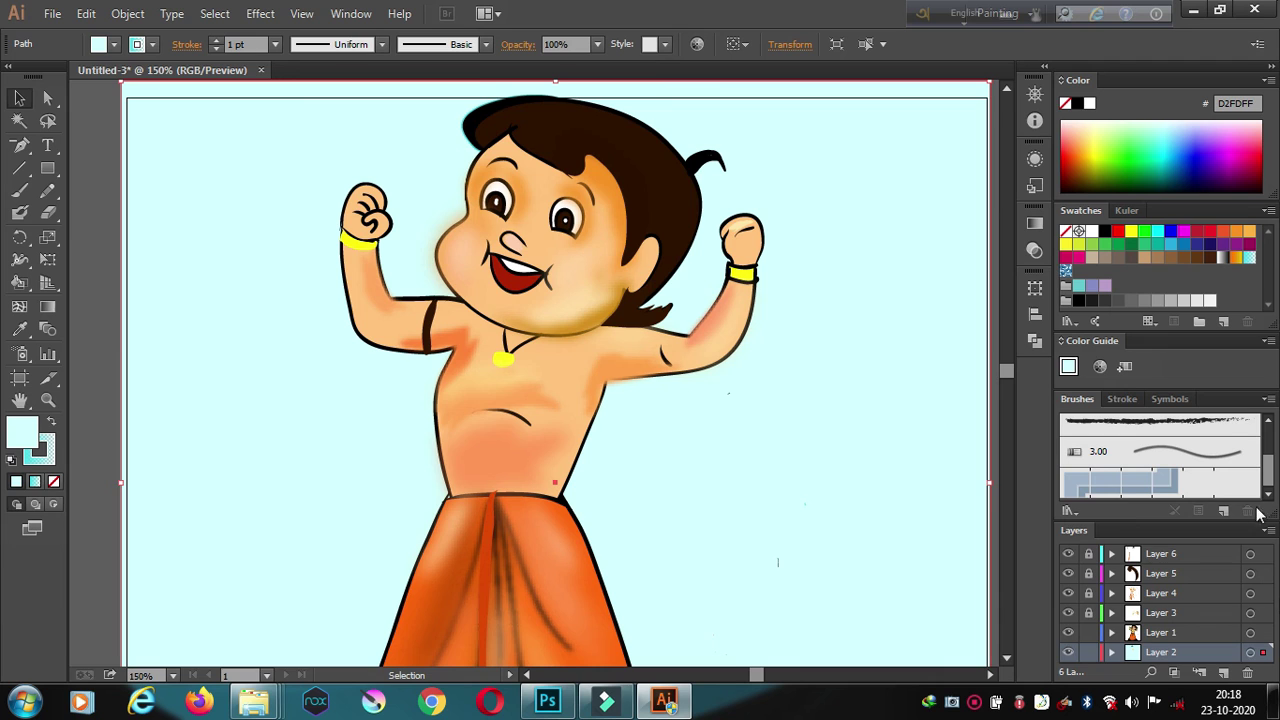
pyautogui.click(1089, 652)
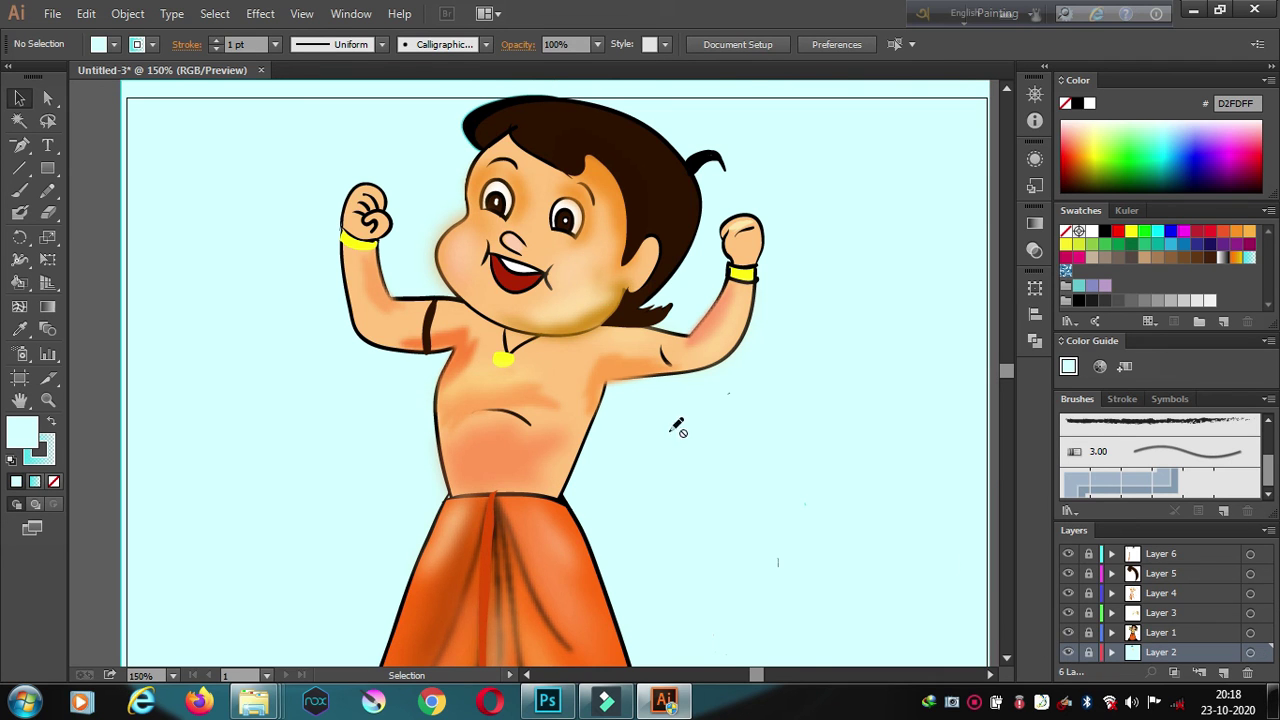
# Make the character's Layer 1 active with a black stroke and no fill.
pyautogui.press('b')
pyautogui.click(1160, 632)
pyautogui.press('/')
pyautogui.press('x')
pyautogui.press('d')
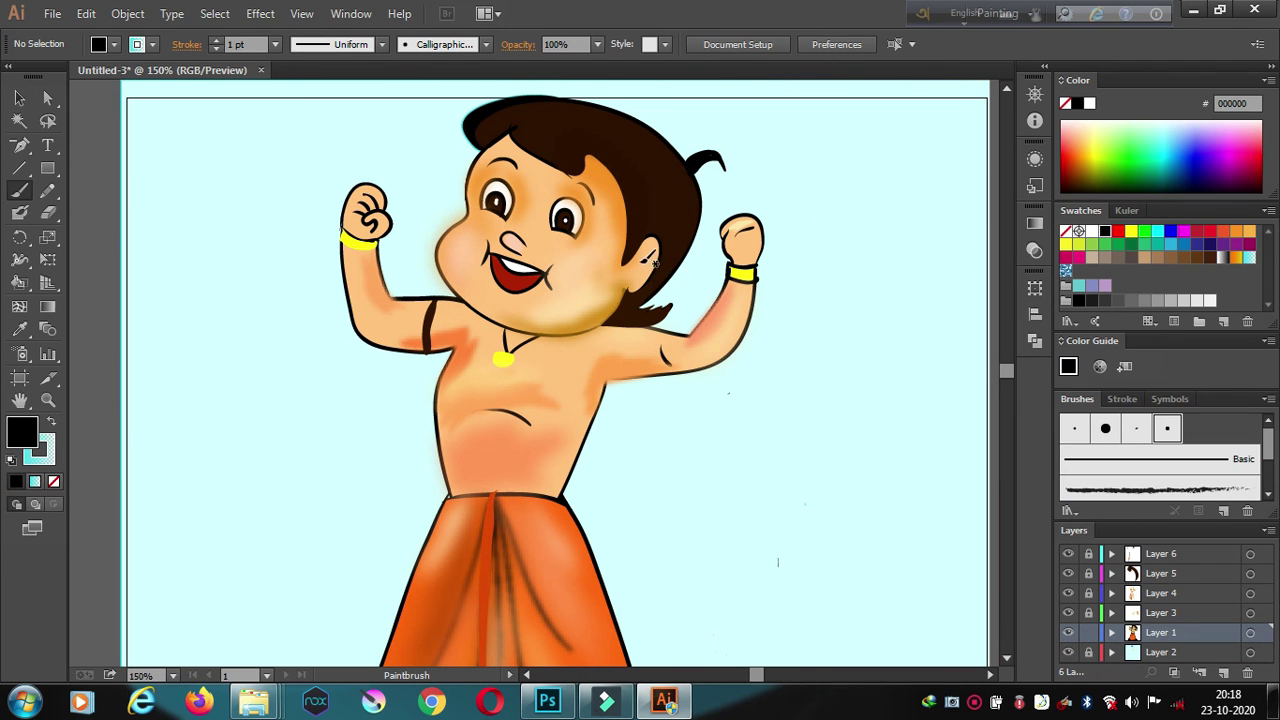
pyautogui.hotkey('ctrl', 'a')
pyautogui.hotkey('ctrl', 'shift', 'a')
# Zoom out to show the whole character.
pyautogui.press('n')
pyautogui.press('v')
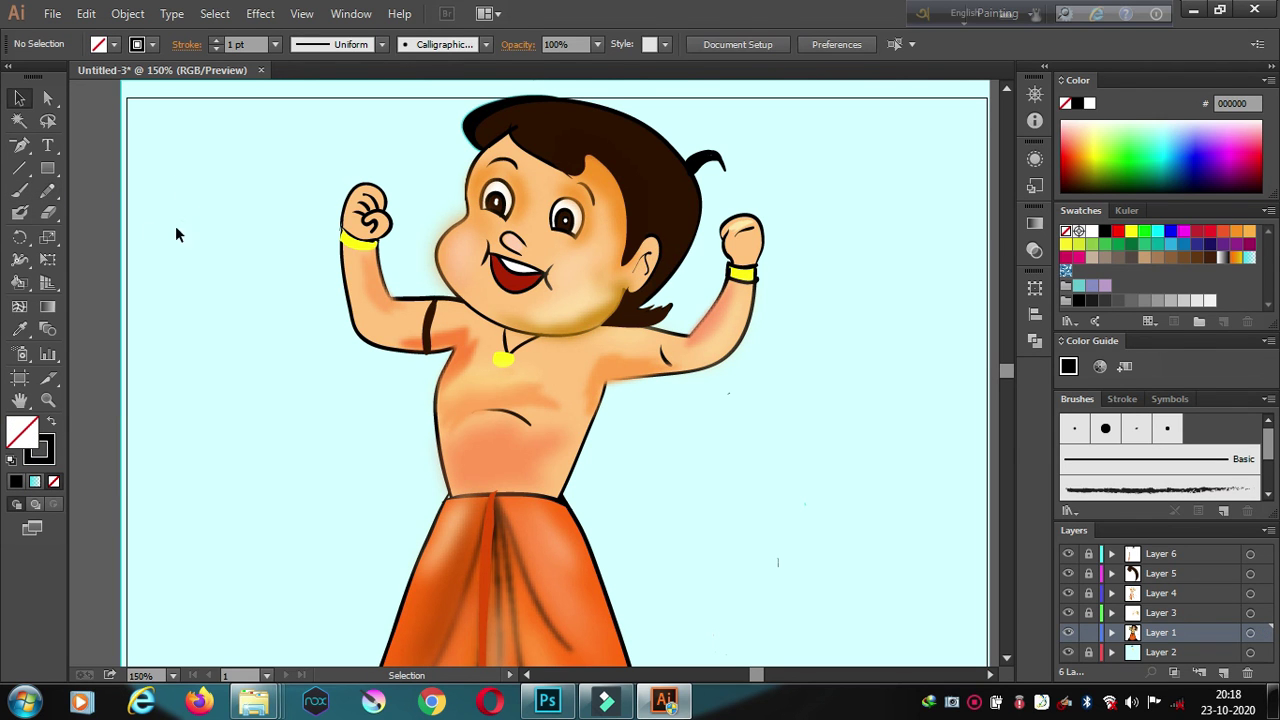
pyautogui.press('p')
pyautogui.hotkey('ctrl', '-')
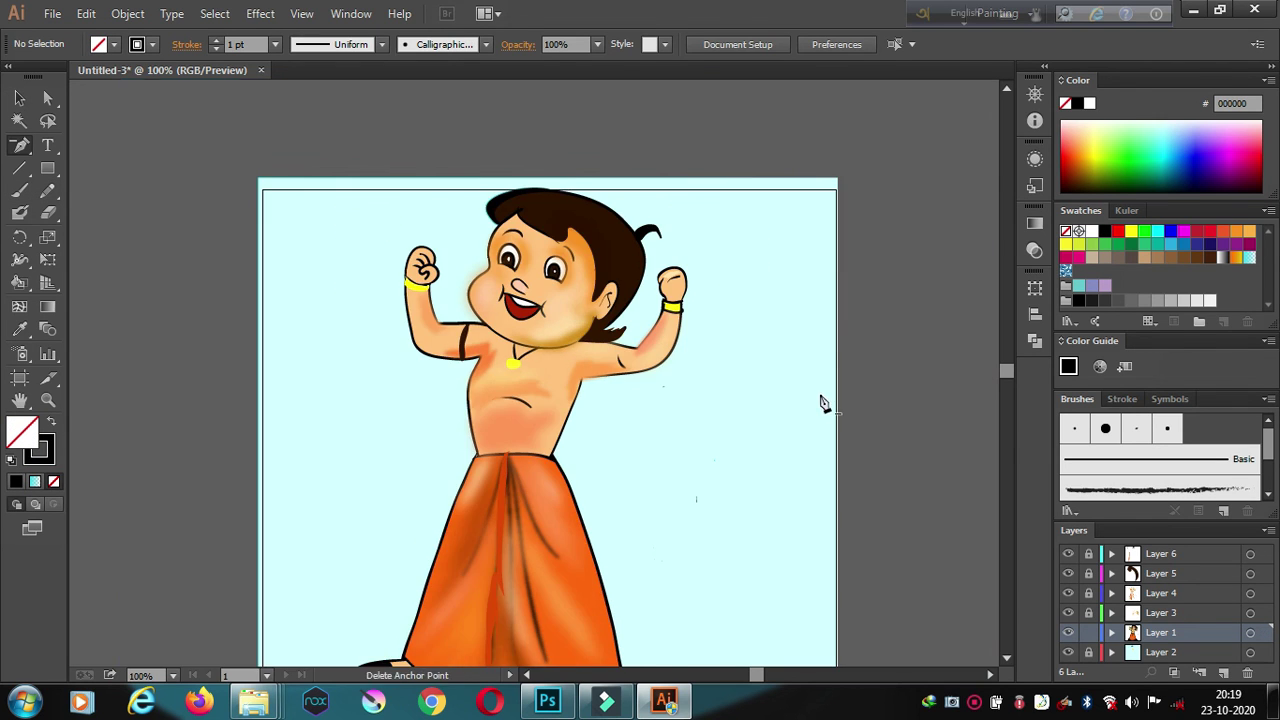